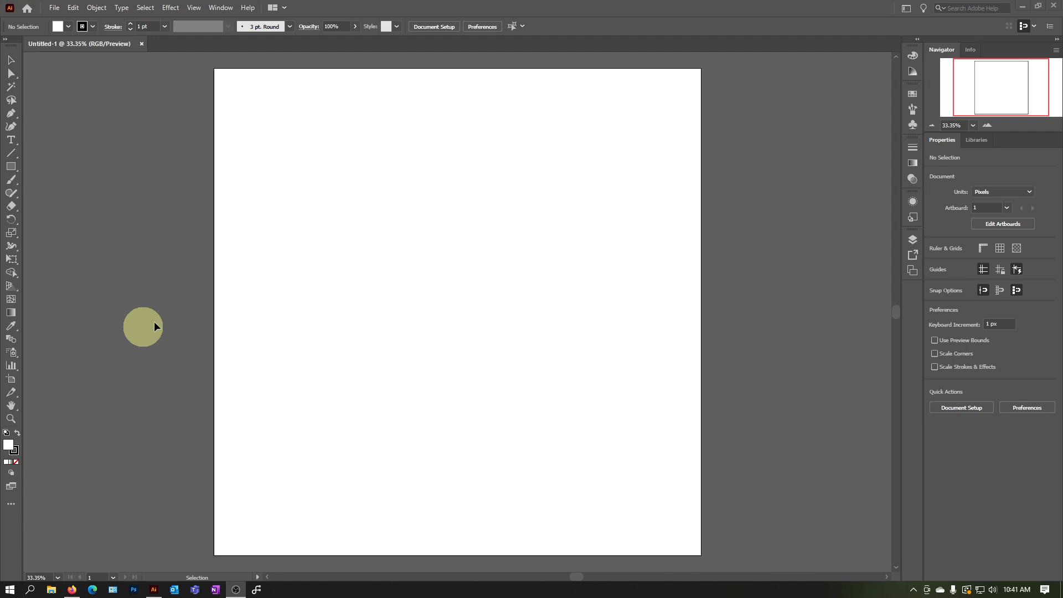
# Set the default fill colour to red and the stroke to None
pyautogui.click(68, 28)
pyautogui.click(39, 46)
pyautogui.click(93, 28)
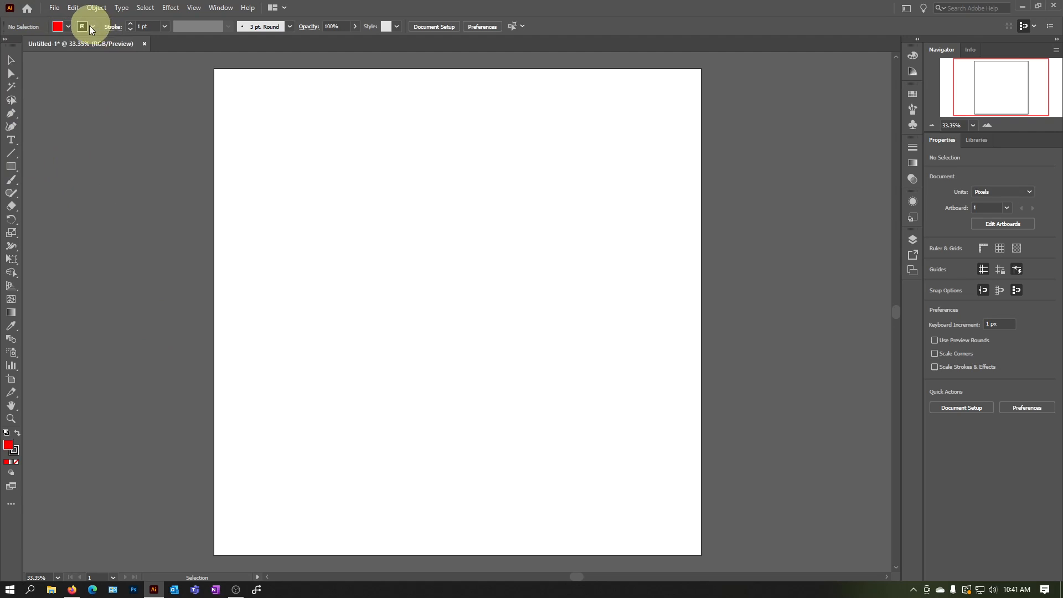
pyautogui.click(93, 28)
pyautogui.click(8, 46)
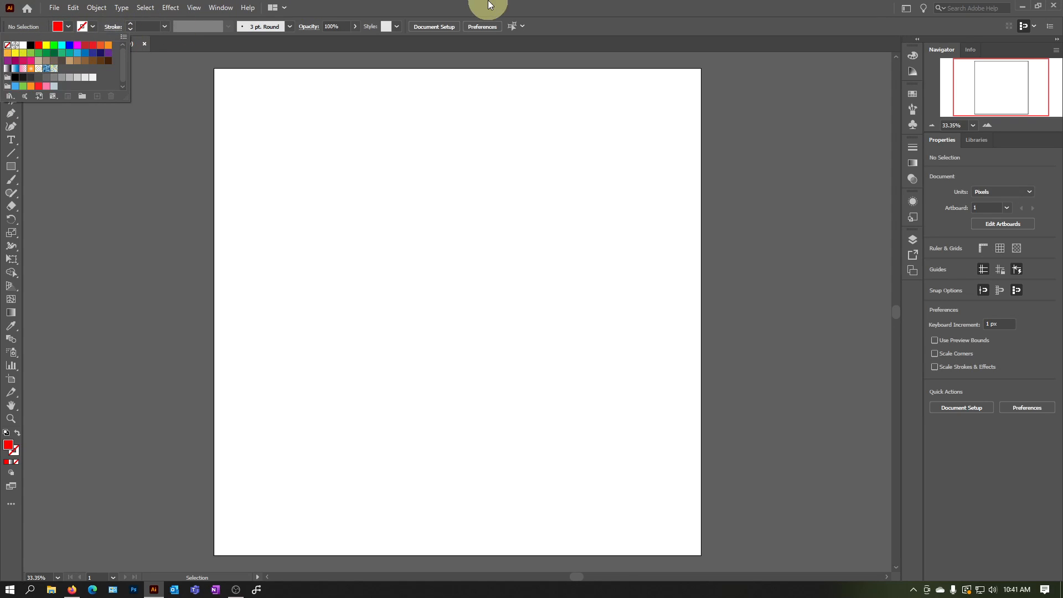
# Draw a red rectangle of about 879 by 866 px and move it into the upper part of the artboard
pyautogui.click(10, 166)
pyautogui.moveTo(384, 196); pyautogui.dragTo(599, 407)
pyautogui.click(11, 59)
pyautogui.moveTo(519, 266); pyautogui.dragTo(478, 195)
# Rotate the red rectangle to 315° so that it stands on one corner as a diamond
pyautogui.click(649, 254)
pyautogui.press('r')
pyautogui.moveTo(565, 106); pyautogui.dragTo(593, 215)
pyautogui.click(11, 59)
# Reshape the diamond with Direct Selection by moving its bottom corner point up and right and its top corner point to the left
pyautogui.click(14, 74)
pyautogui.click(427, 330)
pyautogui.moveTo(425, 363); pyautogui.dragTo(459, 317)
pyautogui.click(436, 391)
pyautogui.click(433, 95)
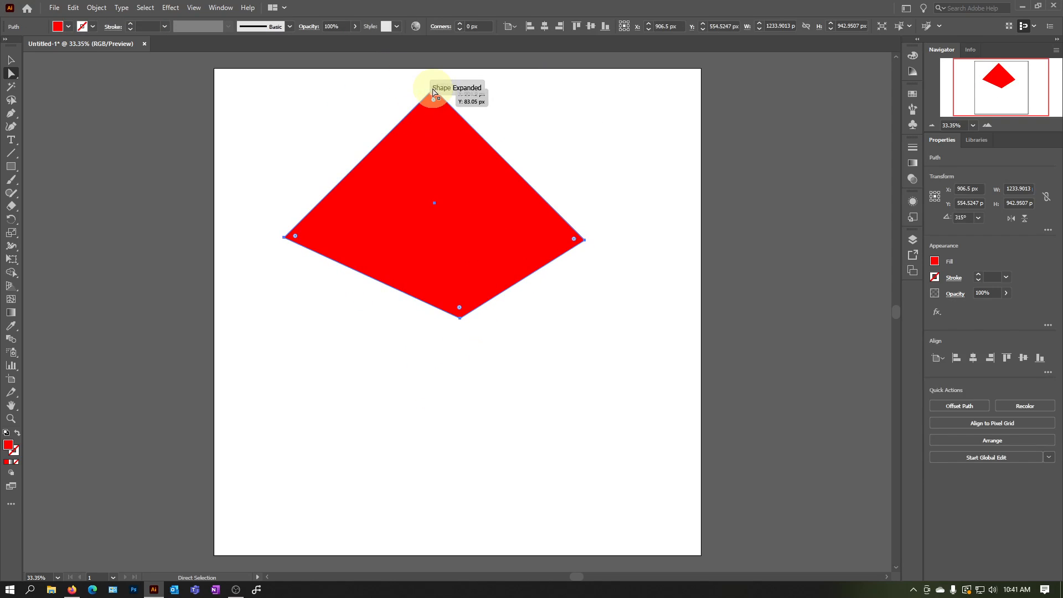
pyautogui.moveTo(433, 94); pyautogui.dragTo(352, 108)
pyautogui.click(476, 93)
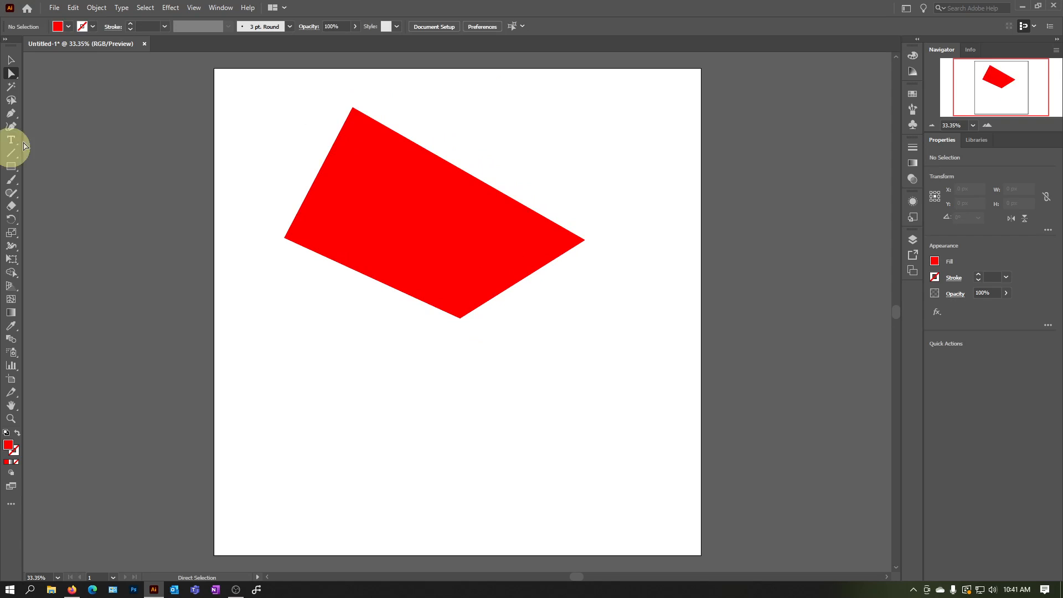
# Add an anchor point on the shape's upper-right edge and pull it outward to form a fifth corner
pyautogui.click(434, 158)
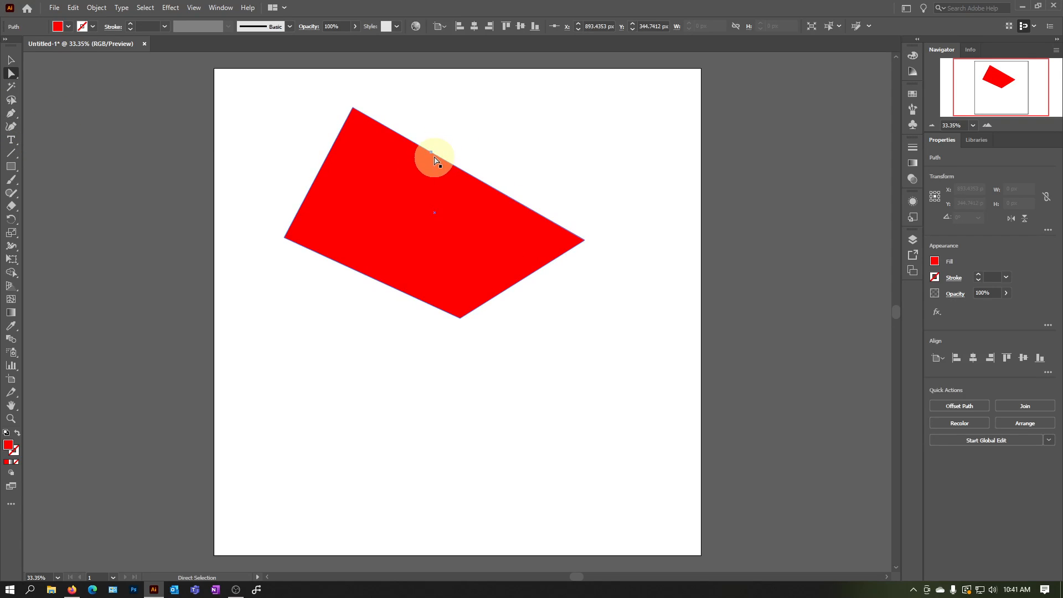
pyautogui.click(431, 151)
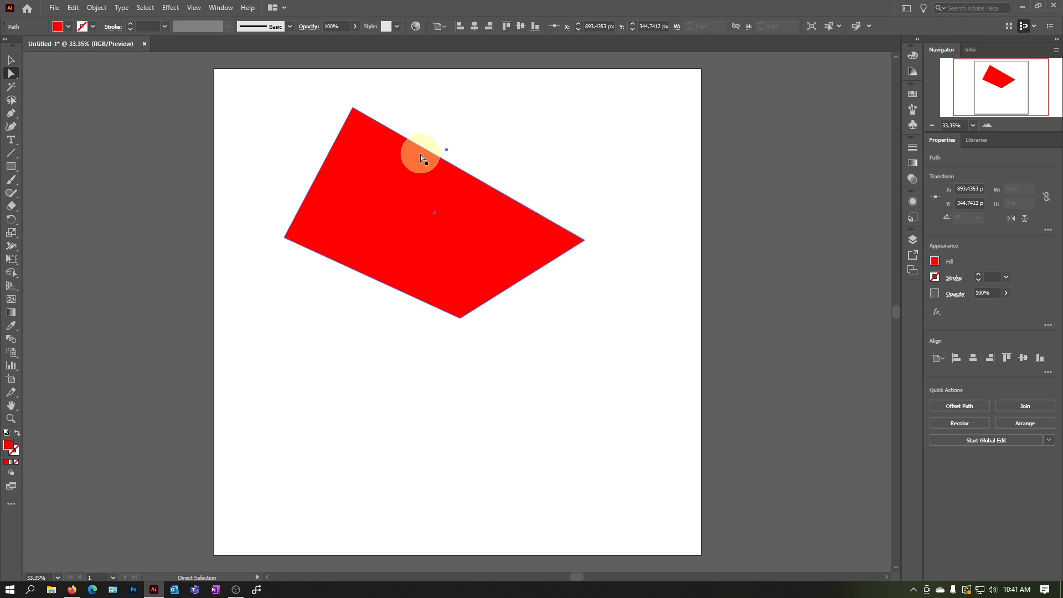
pyautogui.click(77, 158)
pyautogui.click(16, 116)
pyautogui.click(67, 131)
pyautogui.click(444, 161)
pyautogui.press('a')
pyautogui.moveTo(445, 160); pyautogui.dragTo(483, 147)
pyautogui.click(617, 145)
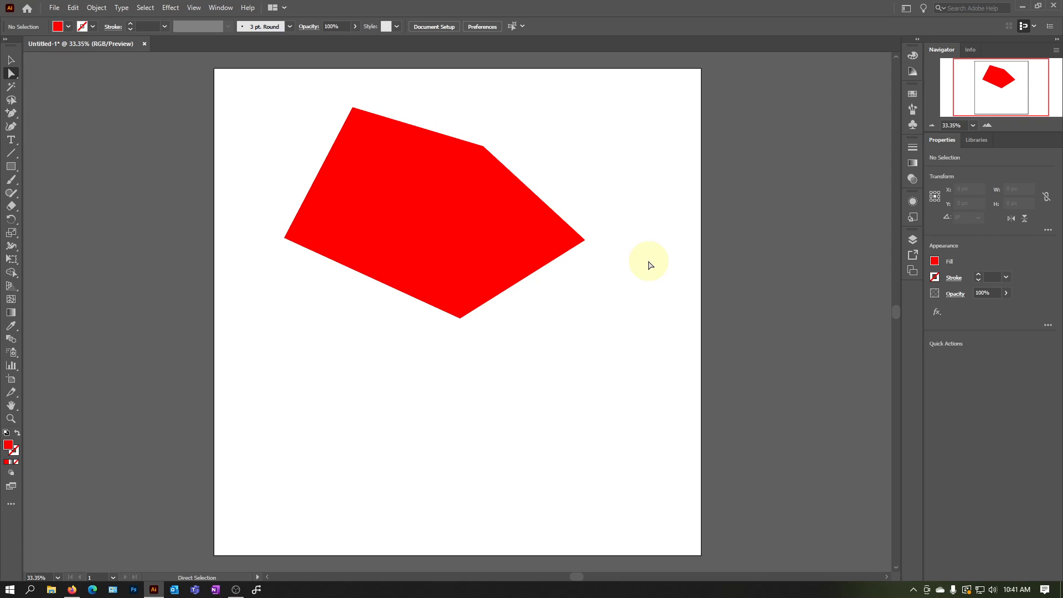
# Undo the edits to the red shape step by step, back to the unrotated rectangle
pyautogui.press('ctrl')
pyautogui.hotkey('ctrl', 'z')
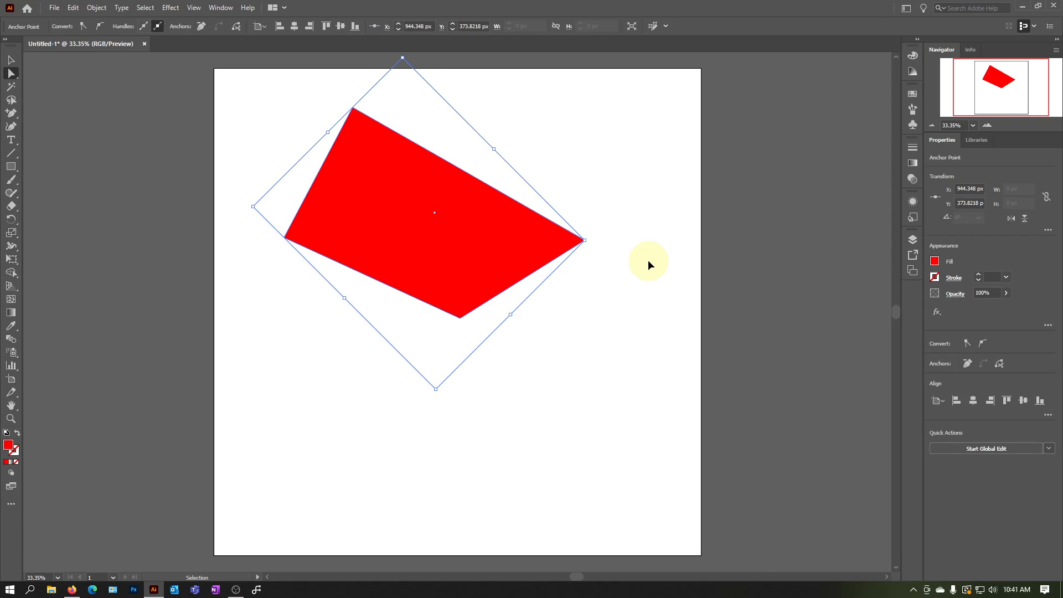
pyautogui.hotkey('ctrl', 'z')
pyautogui.hotkey('ctrl', 'z')
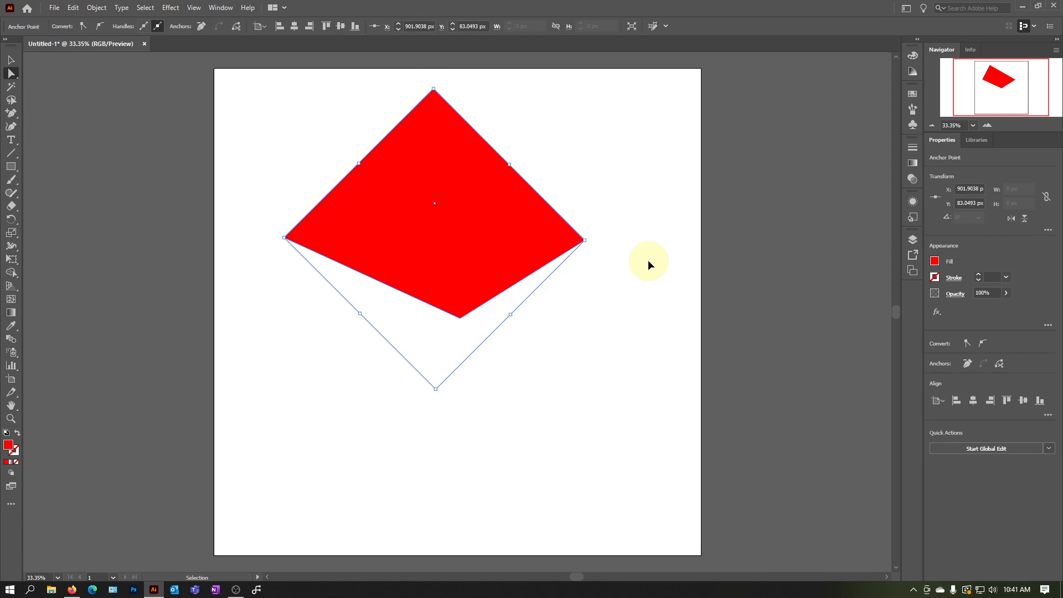
pyautogui.hotkey('ctrl', 'z')
pyautogui.hotkey('ctrl', 'z')
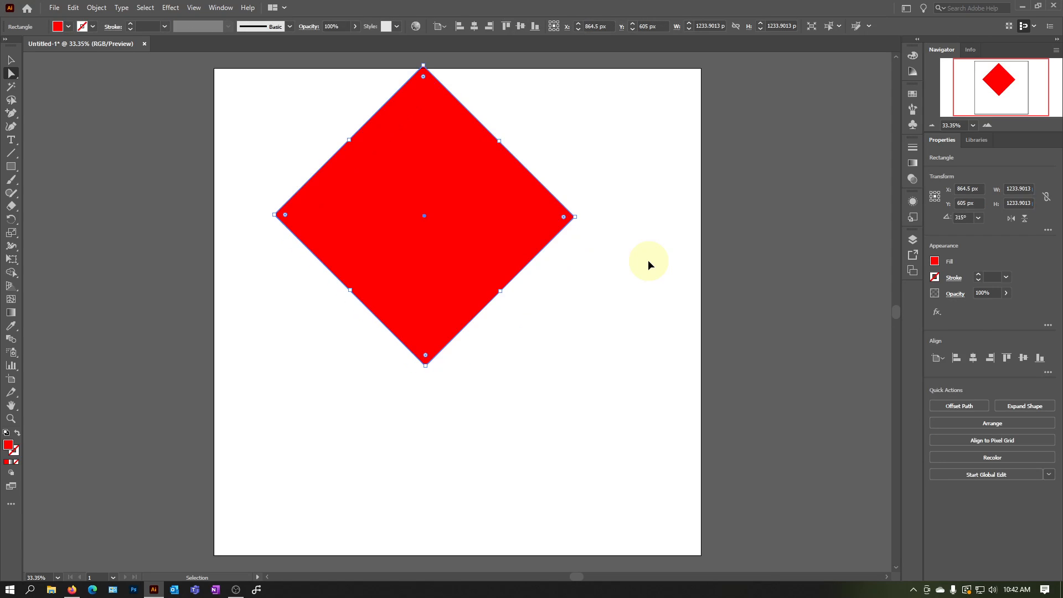
pyautogui.hotkey('ctrl', 'z')
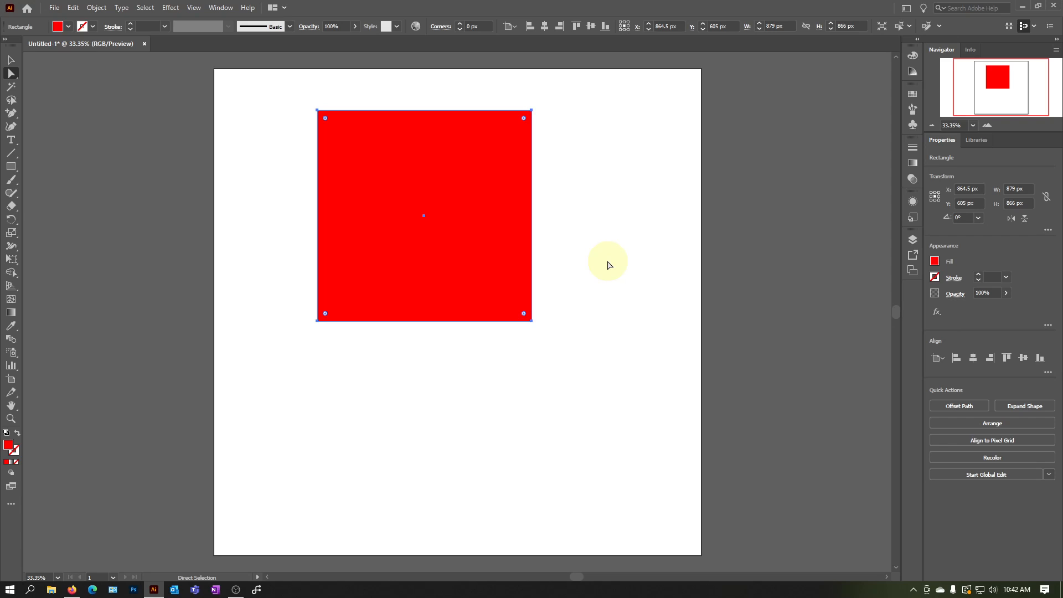
# Redo the rotation, corner moves and added anchor point to bring back the five-cornered shape
pyautogui.press('v')
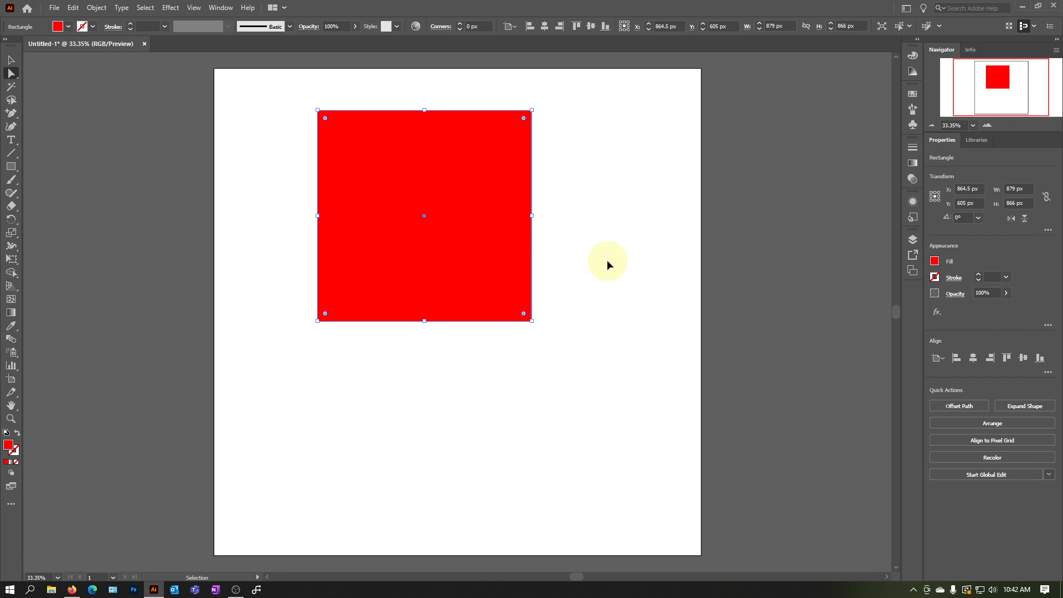
pyautogui.hotkey('ctrl', 'shift', 'z')
pyautogui.hotkey('ctrl', 'shift', 'z')
pyautogui.hotkey('ctrl', 'shift', 'z')
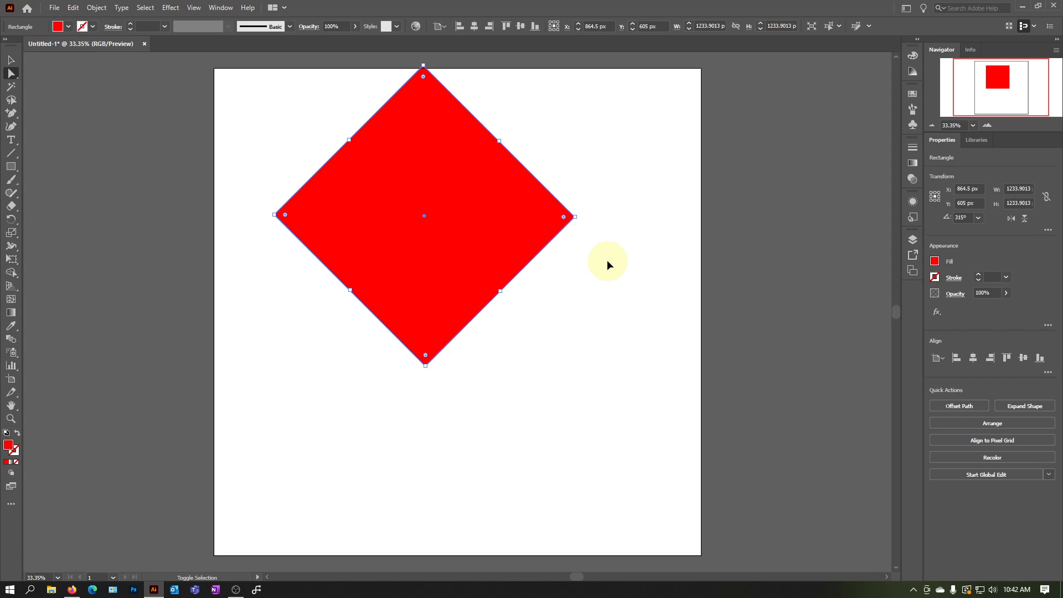
pyautogui.hotkey('ctrl', 'shift', 'z')
pyautogui.hotkey('ctrl', 'shift', 'z')
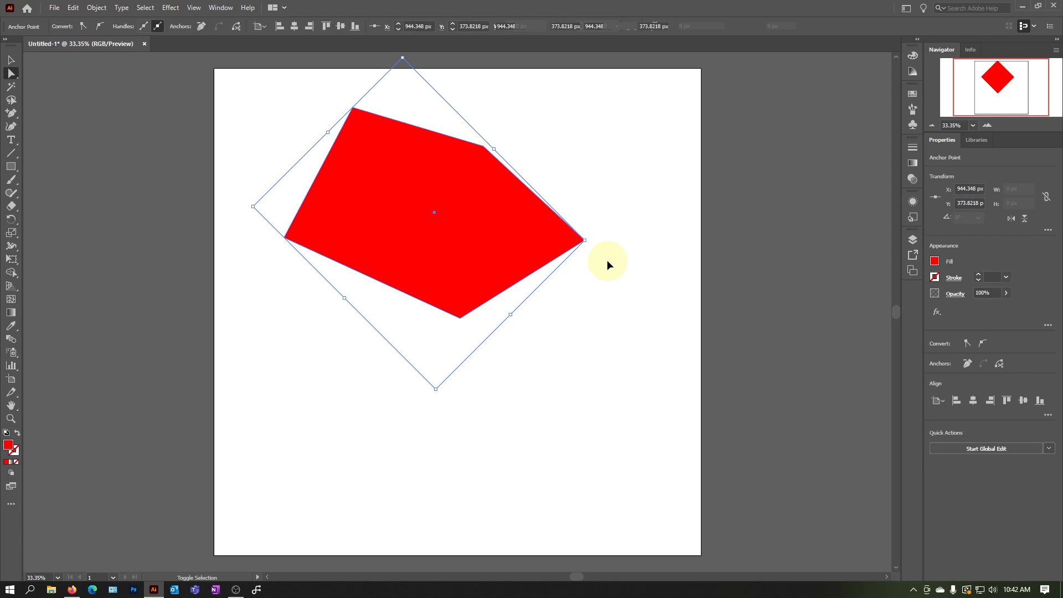
pyautogui.press('a')
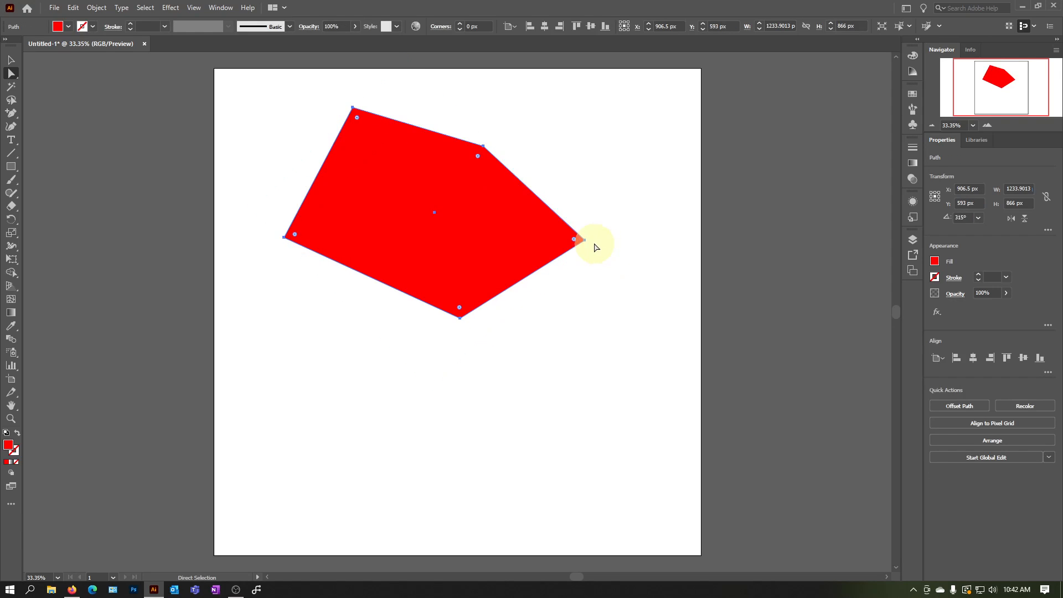
# Move the whole five-cornered shape to about X 1000 px, Y 879 px and delete it
pyautogui.click(11, 60)
pyautogui.click(218, 231)
pyautogui.moveTo(470, 213); pyautogui.dragTo(510, 258)
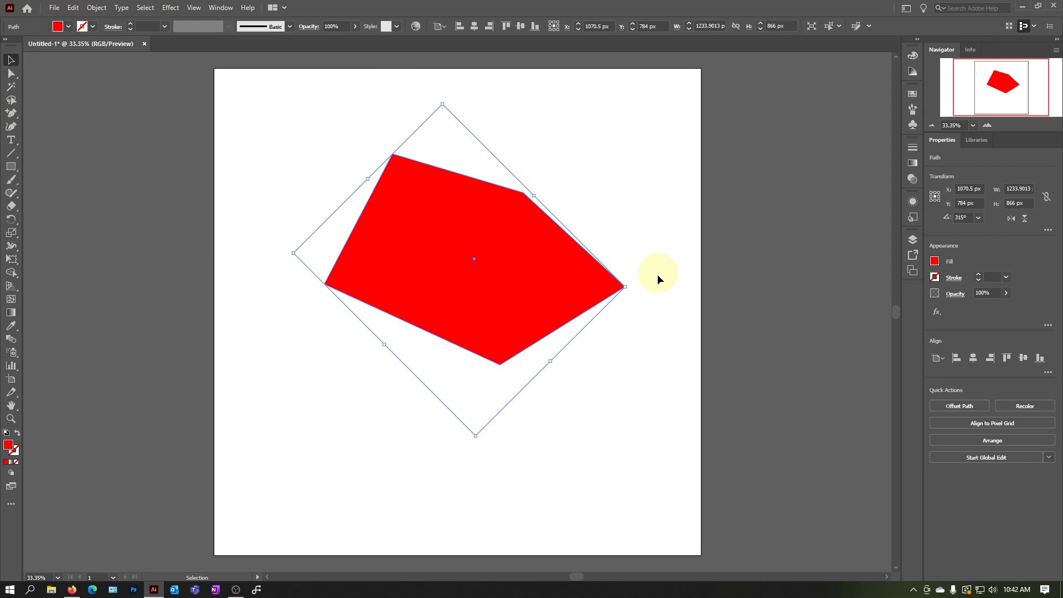
pyautogui.moveTo(594, 298); pyautogui.dragTo(554, 315)
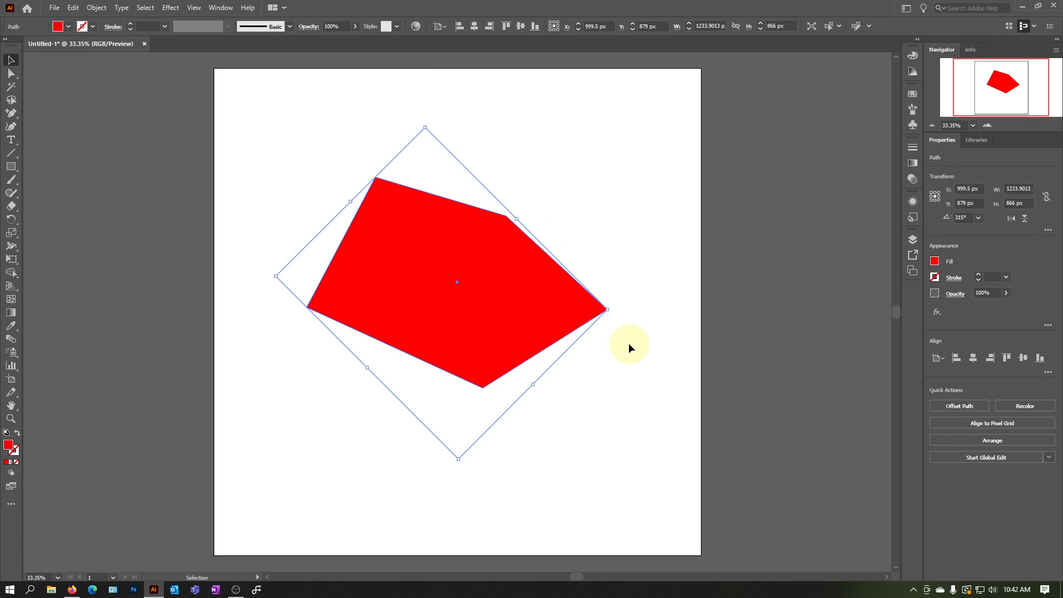
pyautogui.click(646, 361)
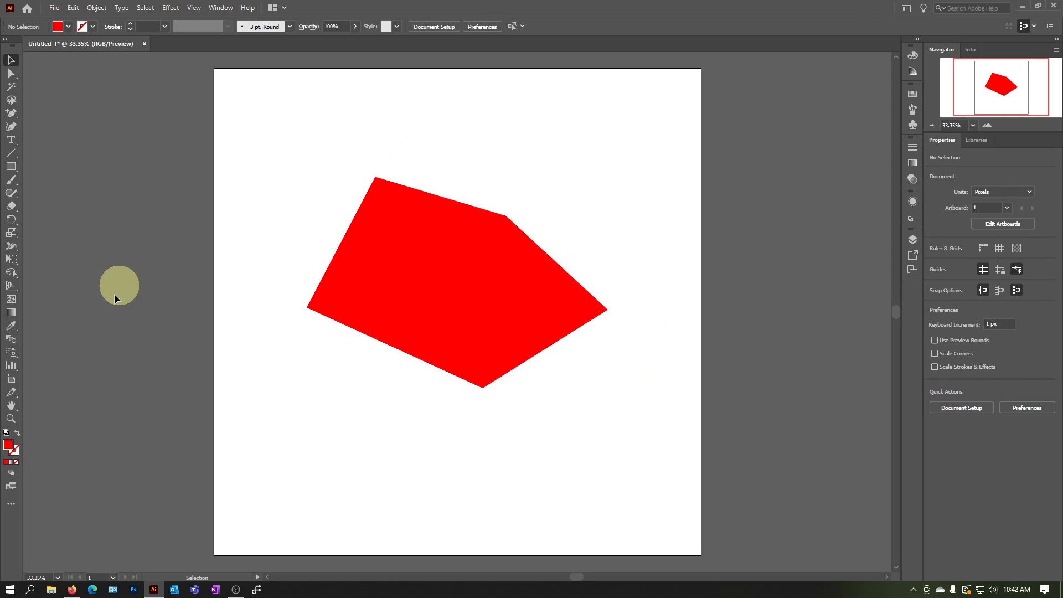
pyautogui.click(524, 325)
pyautogui.press('Delete')
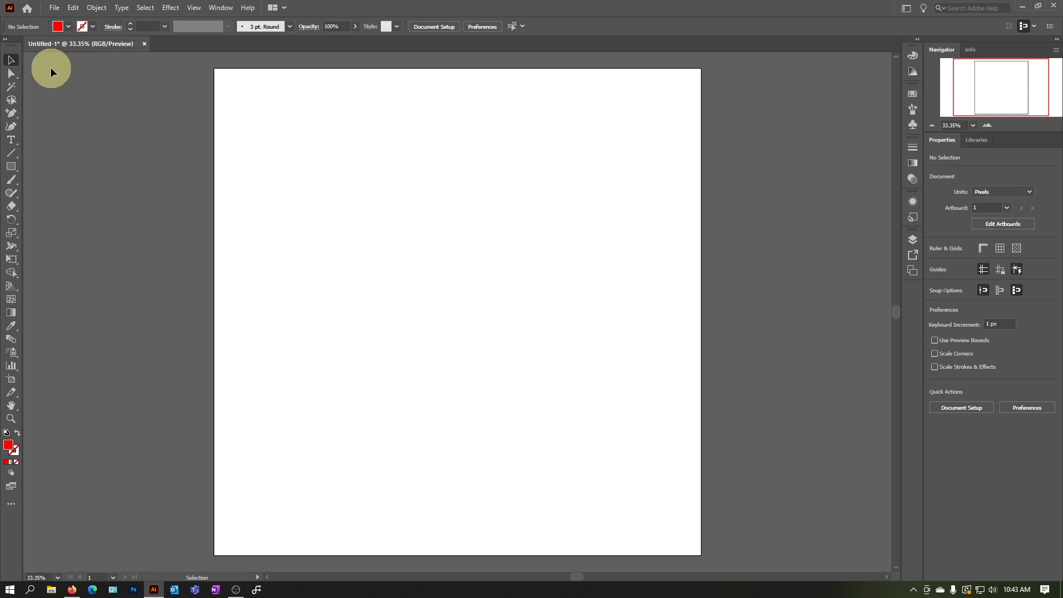
# Draw a red square of about 875 by 875 px in the upper-left area of the artboard
pyautogui.click(11, 166)
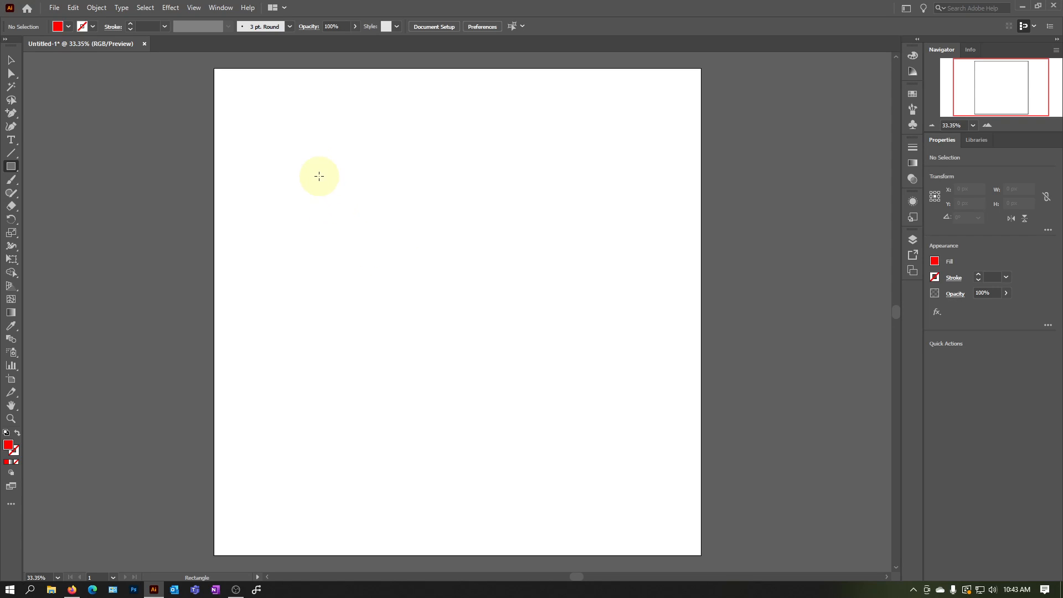
pyautogui.moveTo(269, 119)
pyautogui.mouseDown()
pyautogui.moveTo(461, 332)
pyautogui.moveTo(491, 331)
pyautogui.moveTo(494, 304)
pyautogui.moveTo(472, 328)
pyautogui.moveTo(495, 296)
pyautogui.moveTo(418, 327)
pyautogui.moveTo(392, 291)
pyautogui.moveTo(486, 337)
pyautogui.moveTo(424, 308)
pyautogui.moveTo(326, 350)
pyautogui.moveTo(487, 384)
pyautogui.moveTo(505, 304)
pyautogui.moveTo(698, 234)
pyautogui.moveTo(496, 187)
pyautogui.moveTo(389, 304)
pyautogui.moveTo(338, 209)
pyautogui.moveTo(504, 276)
pyautogui.moveTo(601, 201)
pyautogui.moveTo(583, 215)
pyautogui.moveTo(422, 221)
pyautogui.moveTo(572, 205)
pyautogui.moveTo(450, 218)
pyautogui.moveTo(551, 209)
pyautogui.moveTo(638, 222)
pyautogui.moveTo(406, 219)
pyautogui.moveTo(488, 210)
pyautogui.mouseUp()
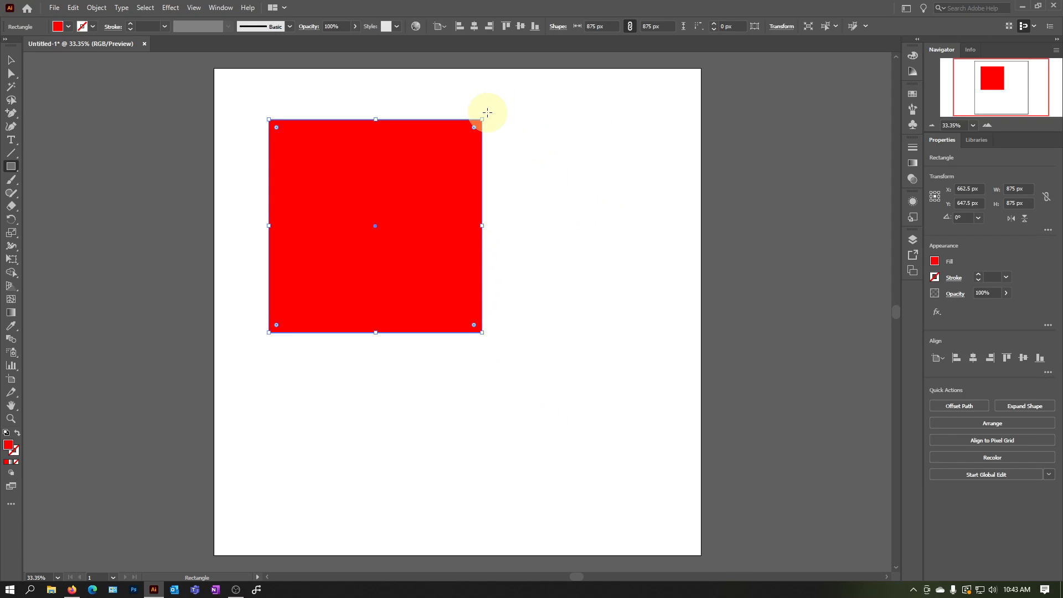
pyautogui.click(11, 59)
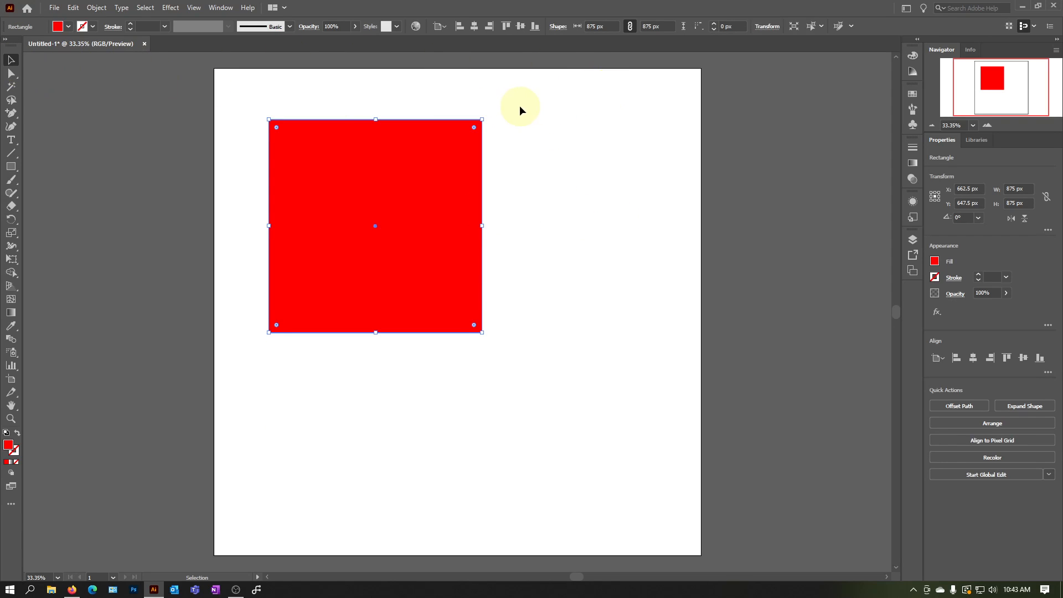
# Rotate the red square to 270° and move it to about X 962 px, Y 647 px
pyautogui.moveTo(481, 111); pyautogui.dragTo(530, 292)
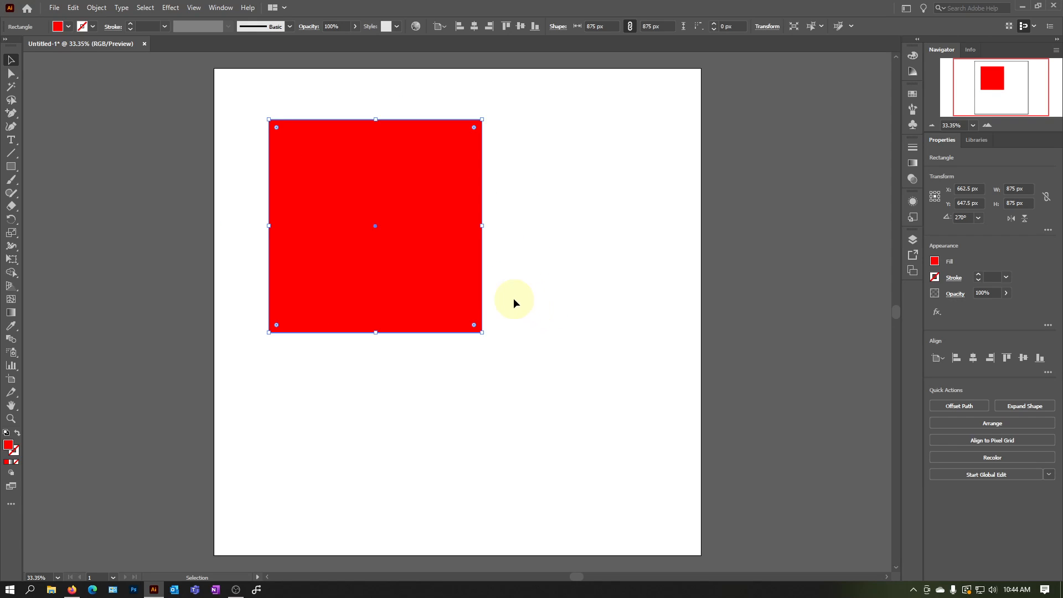
pyautogui.moveTo(365, 275); pyautogui.dragTo(446, 268)
pyautogui.moveTo(360, 469); pyautogui.dragTo(435, 272)
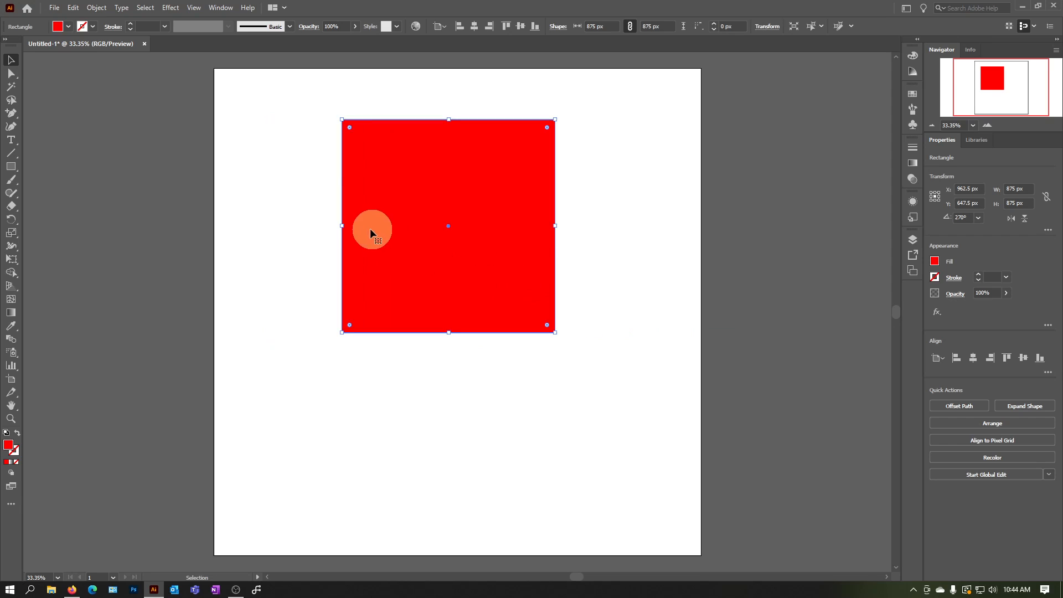
# Delete the red square and undo the deletion
pyautogui.click(270, 160)
pyautogui.click(422, 190)
pyautogui.press('Delete')
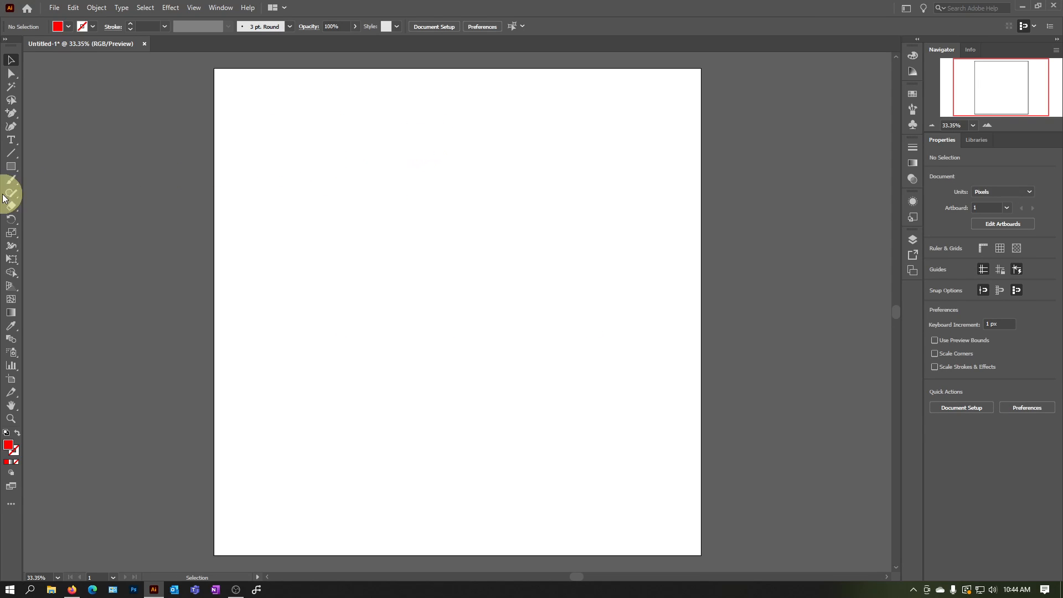
pyautogui.hotkey('ctrl', 'z')
# Move the square to about X 542 px, Y 497 px and place a duplicate at about X 1437 px, Y 1437 px
pyautogui.moveTo(543, 228); pyautogui.dragTo(397, 174)
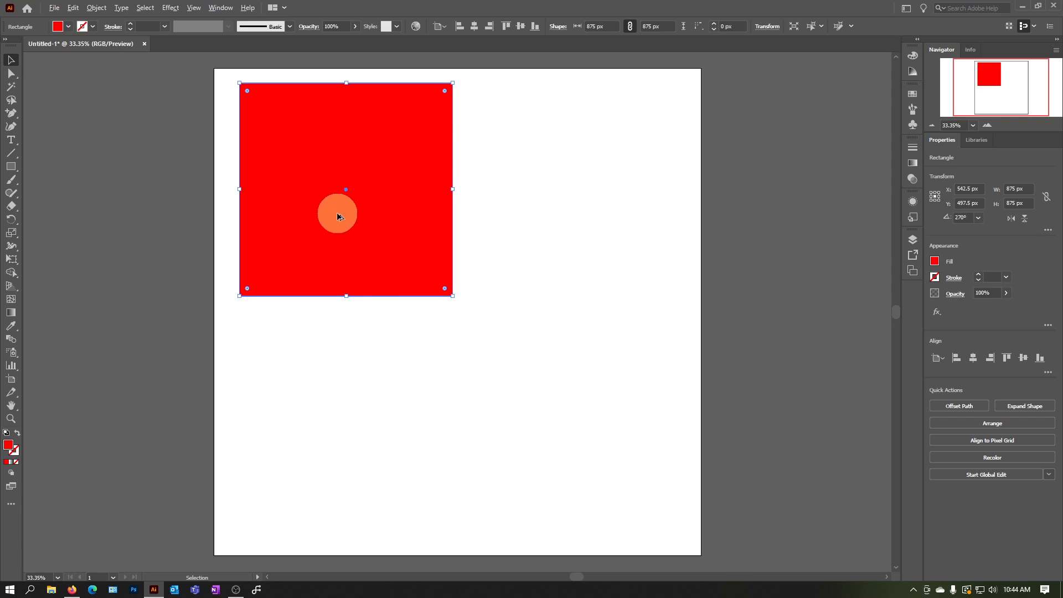
pyautogui.moveTo(339, 226); pyautogui.dragTo(549, 454)
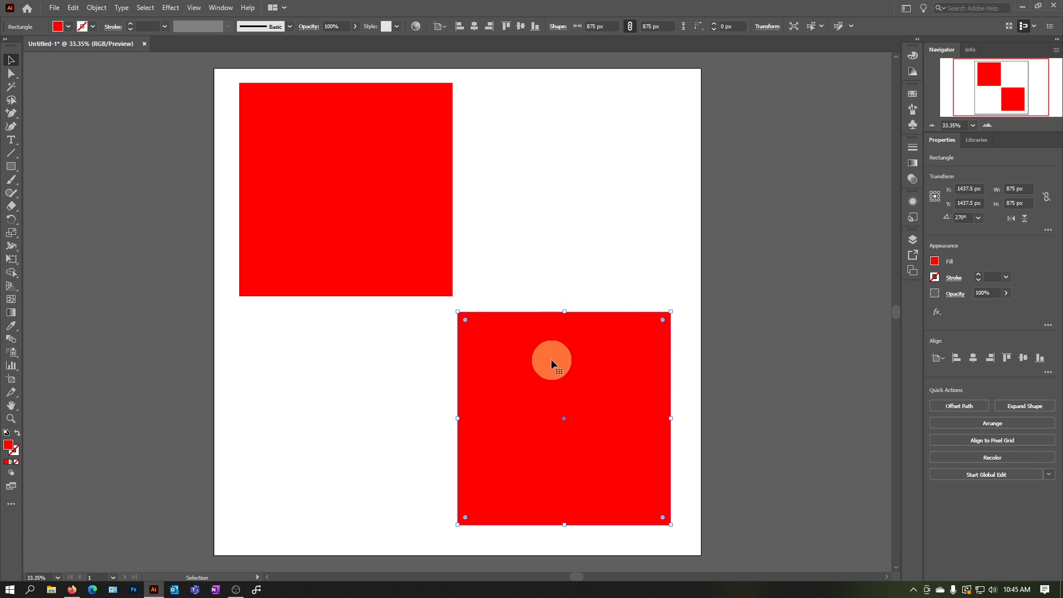
pyautogui.click(59, 205)
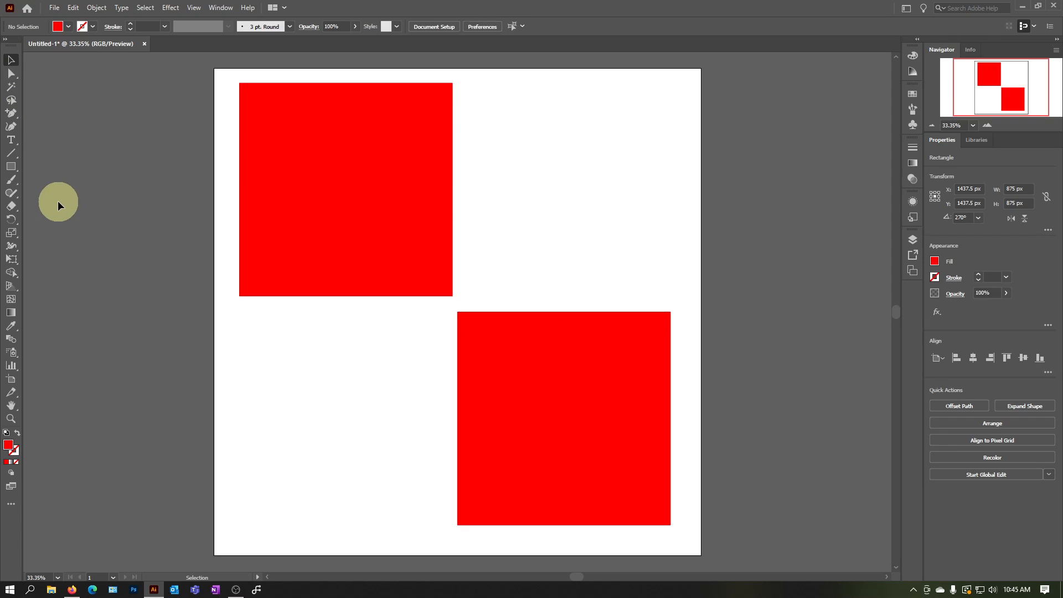
# Duplicate the upper-left square with Direct Selection, placing the copy at about X 1241 px, Y 675 px
pyautogui.click(12, 73)
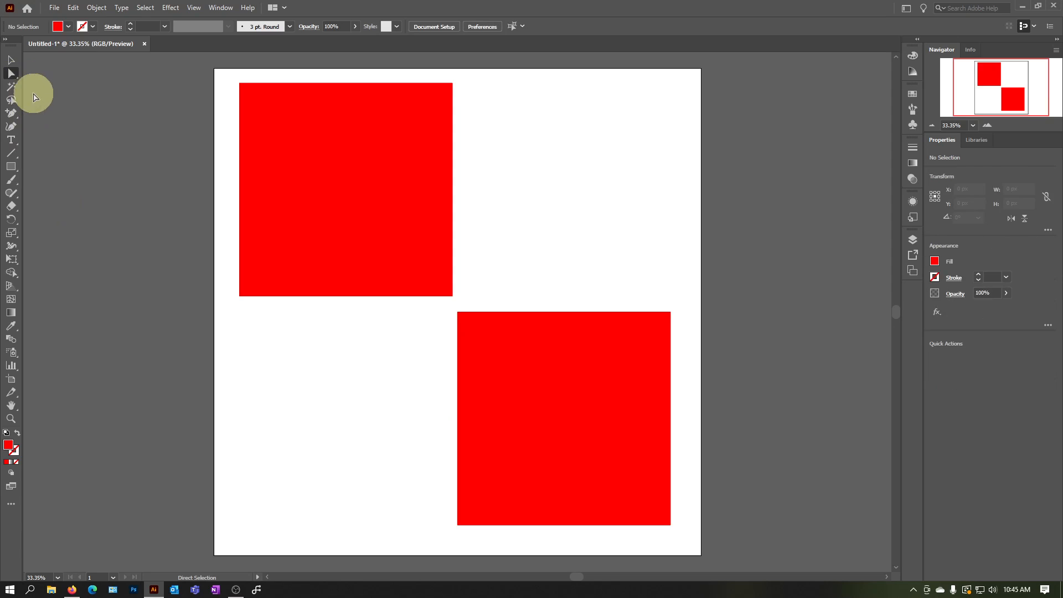
pyautogui.click(454, 84)
pyautogui.moveTo(454, 86); pyautogui.dragTo(623, 127)
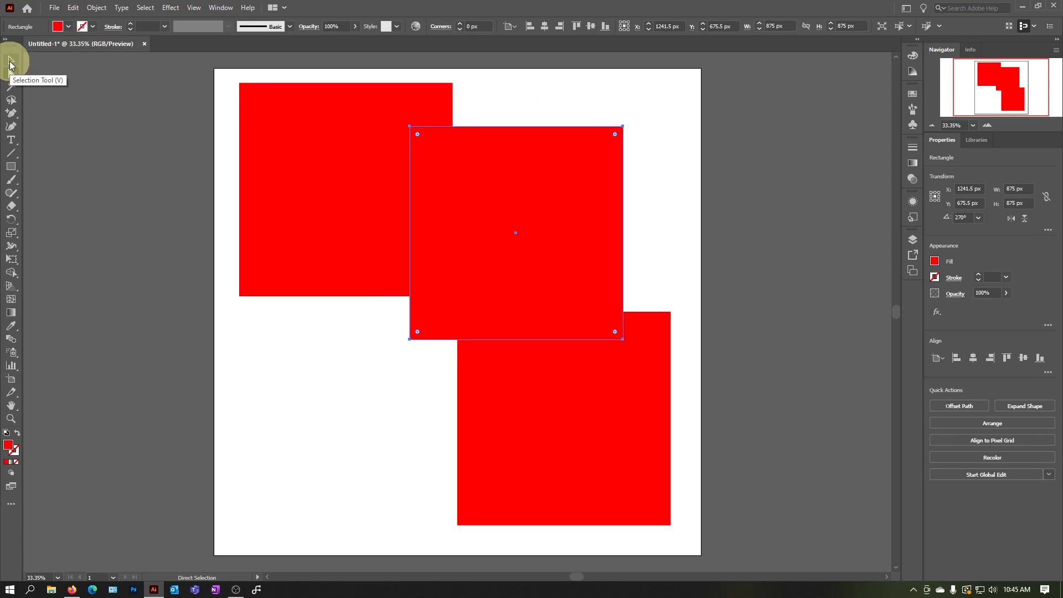
# Delete the two duplicated squares, leaving only the original in the artboard's upper-left corner
pyautogui.click(11, 60)
pyautogui.moveTo(600, 217); pyautogui.dragTo(659, 186)
pyautogui.press('Delete')
pyautogui.click(557, 441)
pyautogui.press('Delete')
# Duplicate the remaining square toward the lower right of the artboard and delete the copy
pyautogui.click(353, 169)
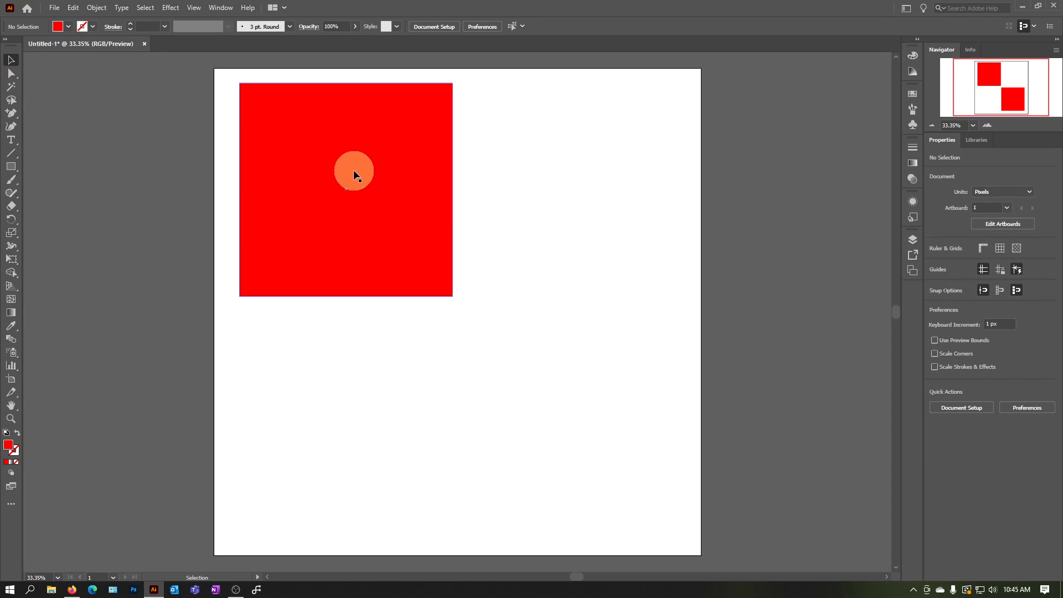
pyautogui.click(444, 294)
pyautogui.click(392, 256)
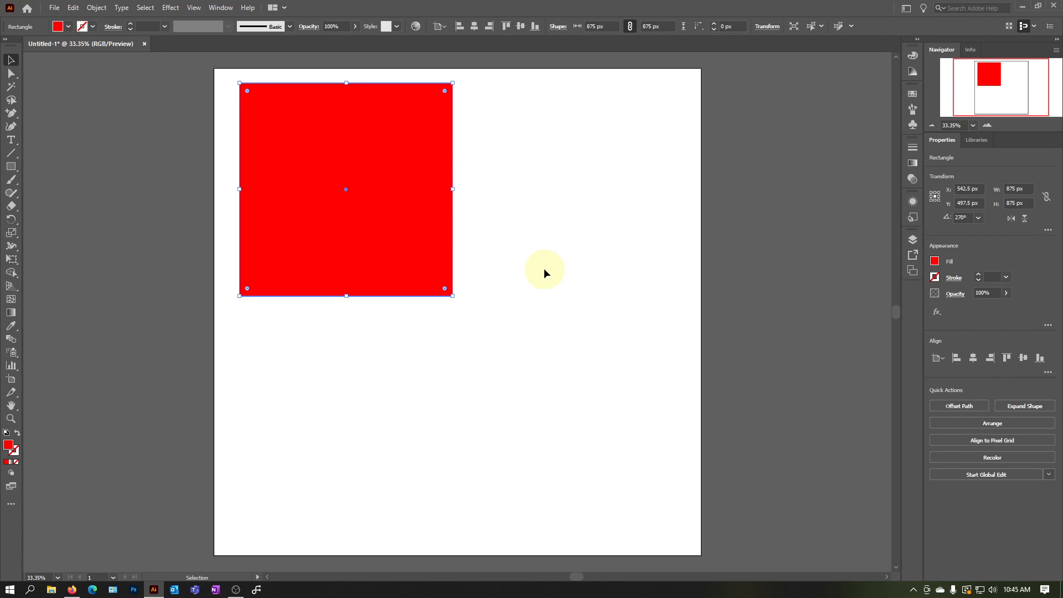
pyautogui.press('a')
pyautogui.press('v')
pyautogui.moveTo(353, 174); pyautogui.dragTo(583, 352)
pyautogui.press('Delete')
# Place a smaller copy of the square, about 621 by 582 px, to its right and rotate it to about 235°
pyautogui.click(380, 214)
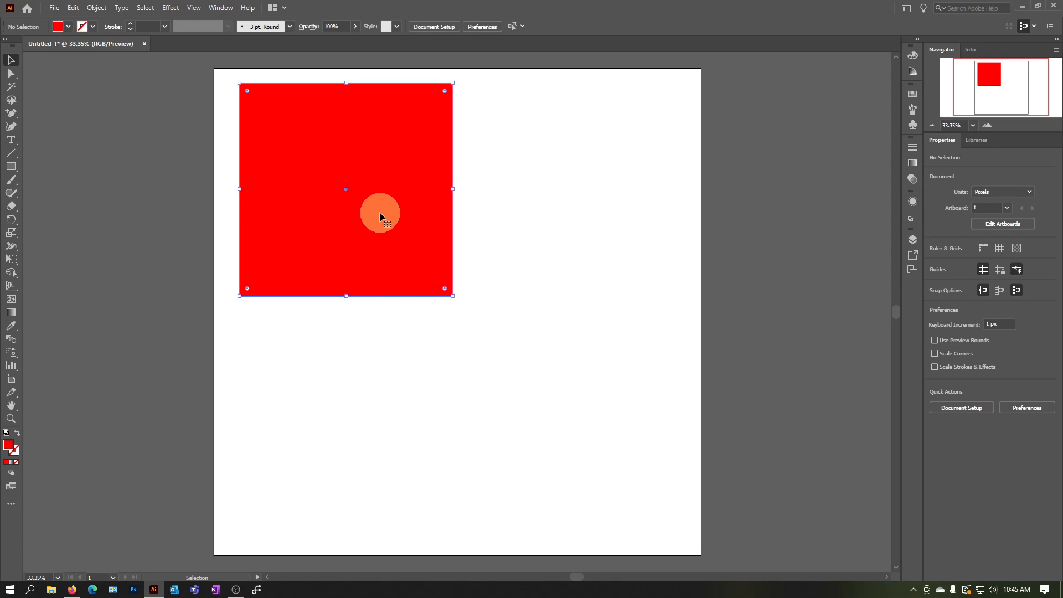
pyautogui.click(535, 221)
pyautogui.moveTo(339, 237); pyautogui.dragTo(543, 284)
pyautogui.press('r')
pyautogui.moveTo(664, 122); pyautogui.dragTo(629, 206)
pyautogui.press('v')
pyautogui.click(519, 323)
# Copy and paste the large square, and move the pasted copy to the artboard's lower-left area
pyautogui.click(403, 268)
pyautogui.press('a')
pyautogui.click(470, 389)
pyautogui.click(316, 216)
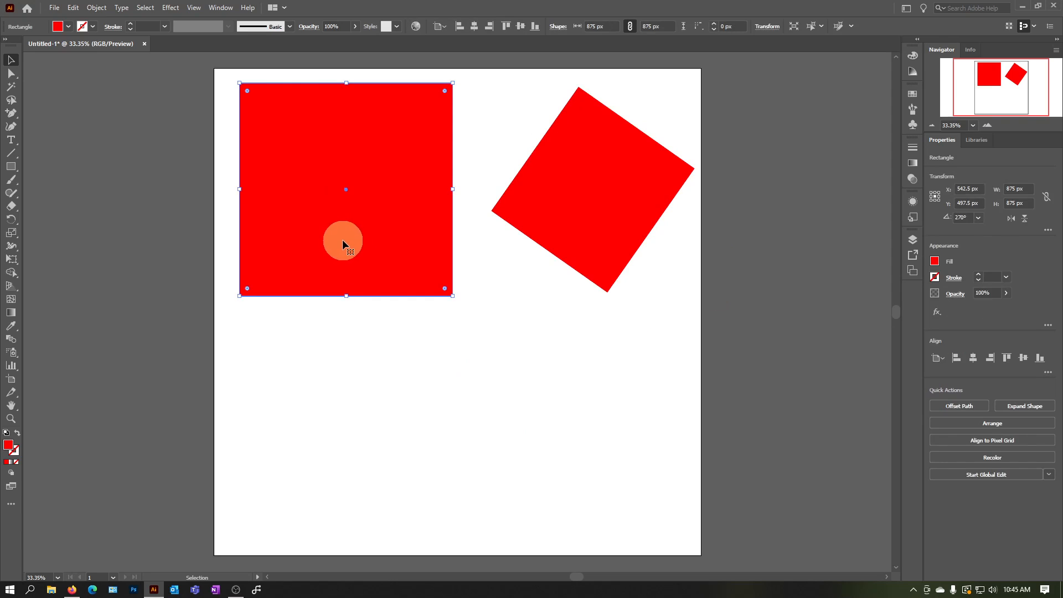
pyautogui.hotkey('ctrl', 'c')
pyautogui.click(427, 381)
pyautogui.hotkey('ctrl', 'v')
pyautogui.click(480, 351)
pyautogui.moveTo(481, 355); pyautogui.dragTo(362, 464)
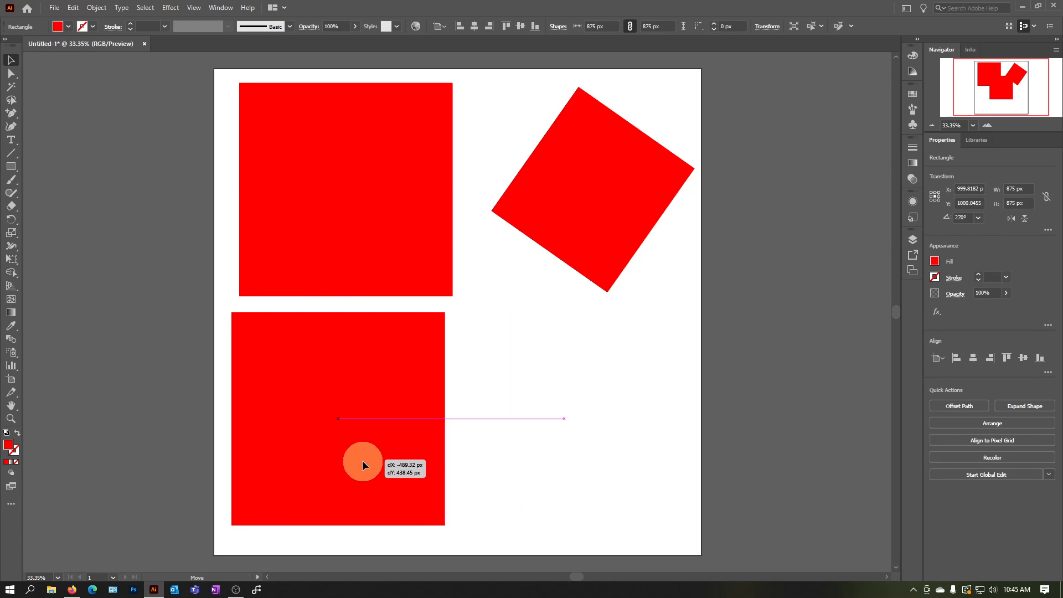
pyautogui.click(470, 431)
# Copy and paste the rotated square, move the copy toward the lower right, and delete it
pyautogui.click(555, 225)
pyautogui.hotkey('ctrl', 'c')
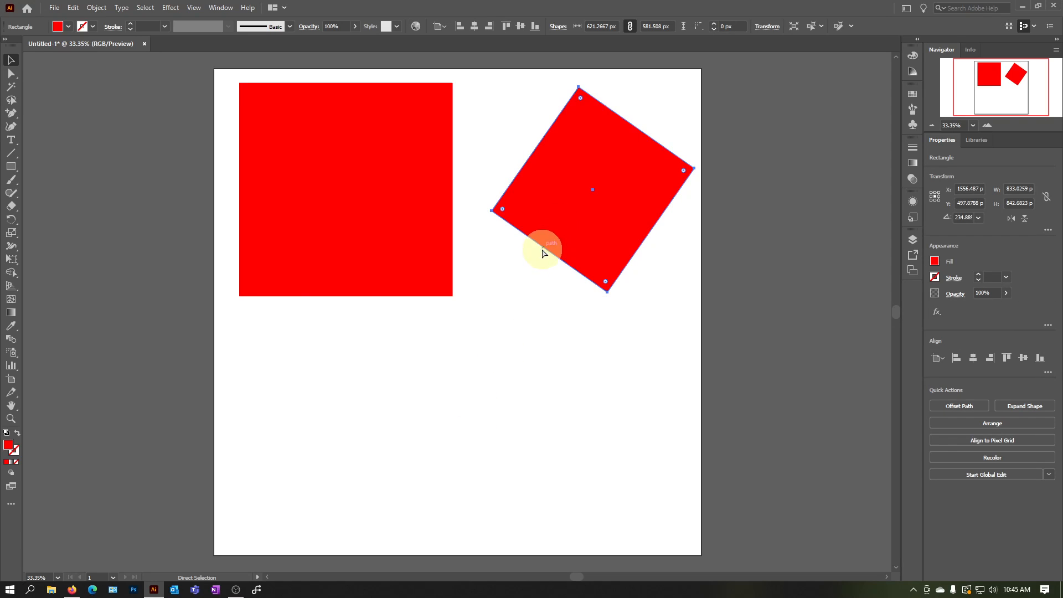
pyautogui.hotkey('ctrl', 'v')
pyautogui.moveTo(499, 329); pyautogui.dragTo(653, 403)
pyautogui.press('Delete')
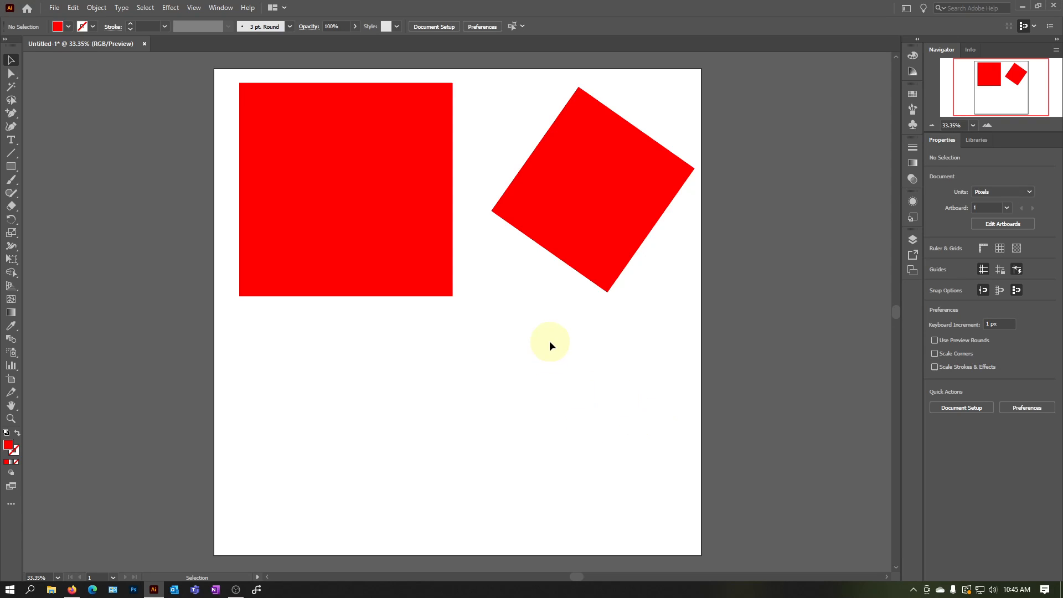
# Delete the rotated square, then shrink the large square to about 547 px and move it to the artboard's upper middle
pyautogui.click(593, 242)
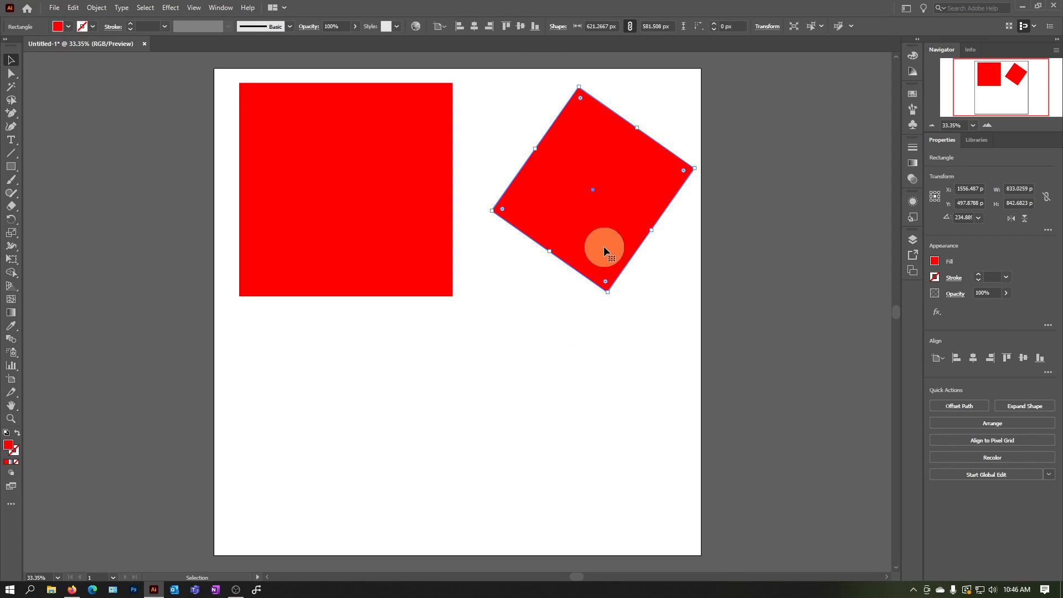
pyautogui.press('Delete')
pyautogui.click(393, 224)
pyautogui.moveTo(453, 296); pyautogui.dragTo(372, 216)
pyautogui.moveTo(350, 164); pyautogui.dragTo(504, 161)
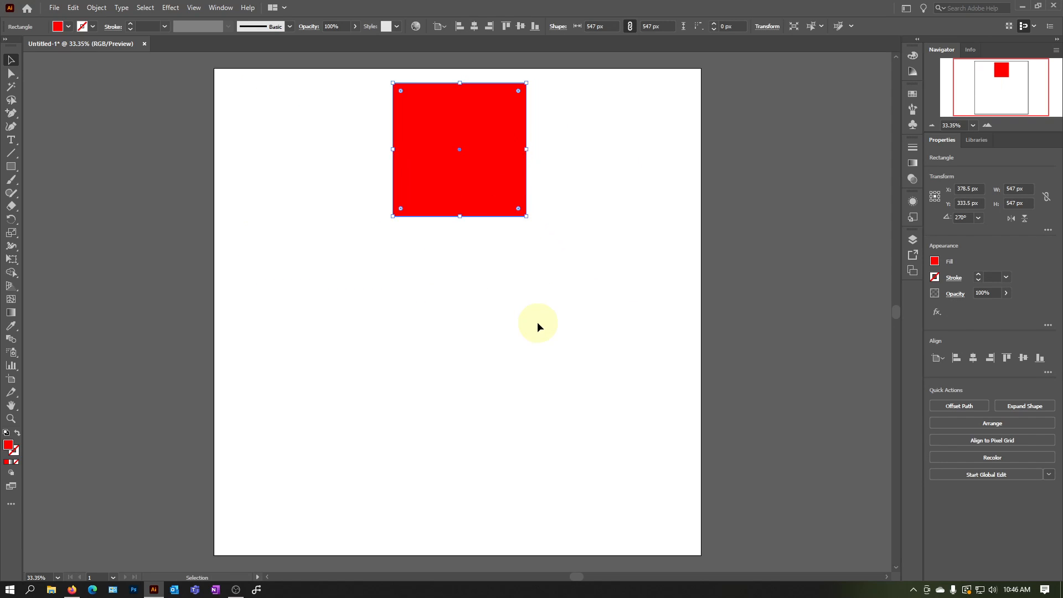
pyautogui.click(537, 327)
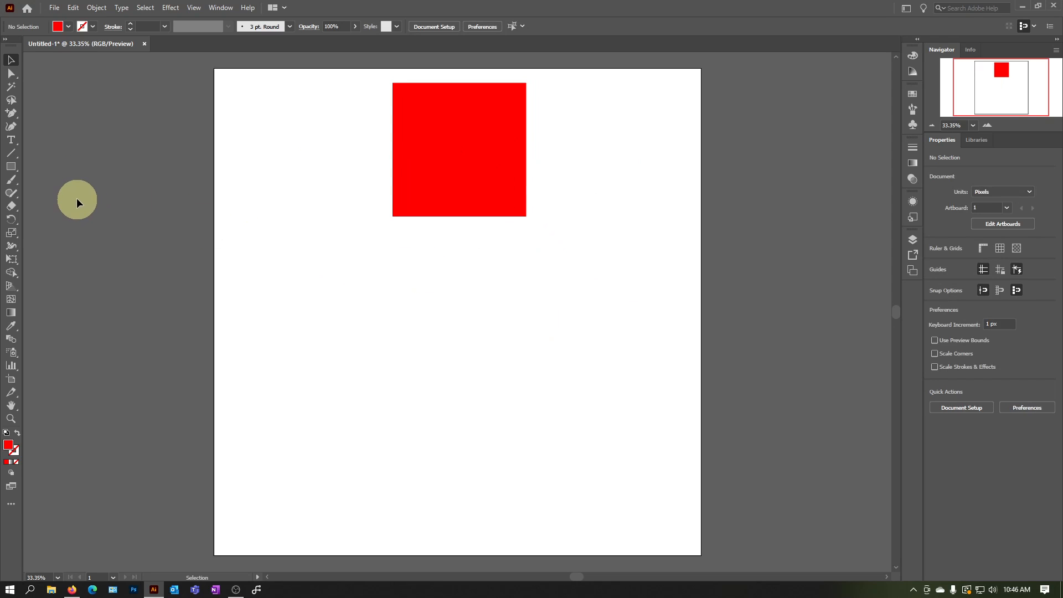
# Shrink the square to about 342 px and place it at the artboard's top centre, at X 1000 px and Y 253 px
pyautogui.press('r')
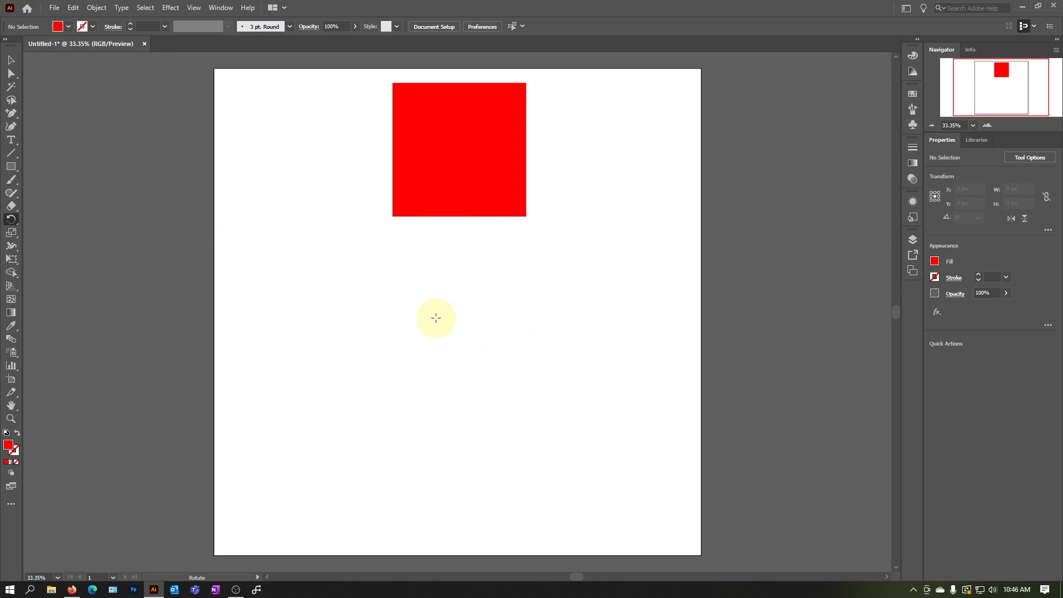
pyautogui.click(11, 60)
pyautogui.click(515, 203)
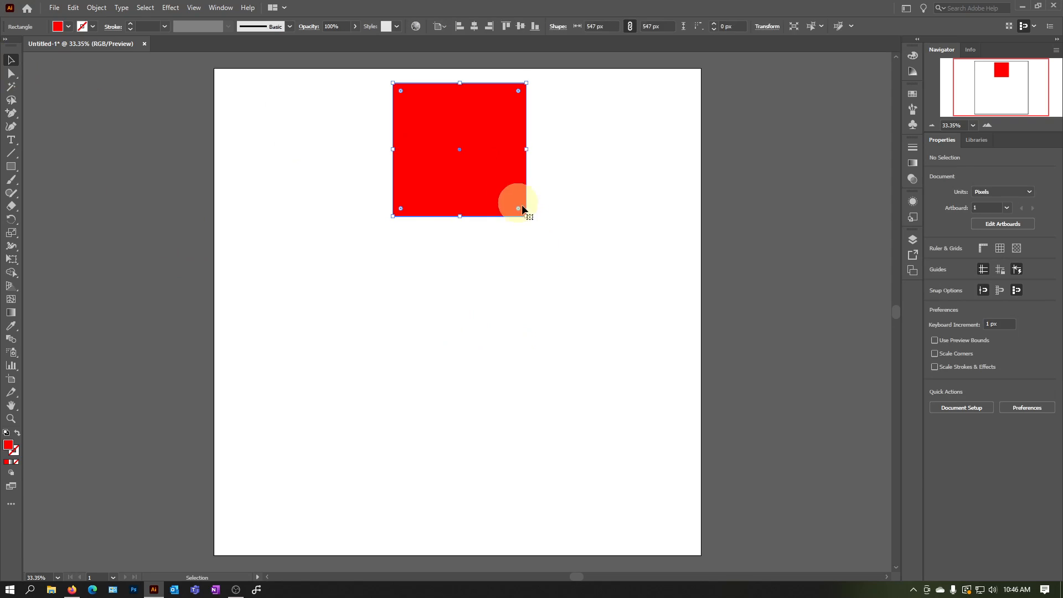
pyautogui.moveTo(526, 216); pyautogui.dragTo(485, 147)
pyautogui.click(553, 208)
pyautogui.click(485, 157)
# Rotate a copy of the square to about 222° around a point near the artboard's centre and repeat the transform to form a ring
pyautogui.press('r')
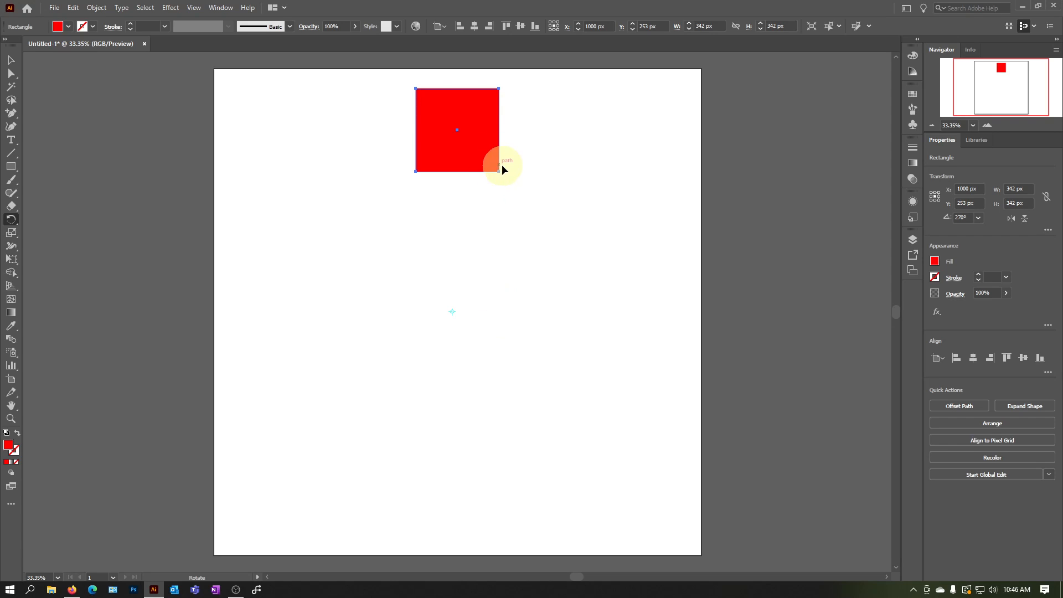
pyautogui.moveTo(476, 148); pyautogui.dragTo(580, 230)
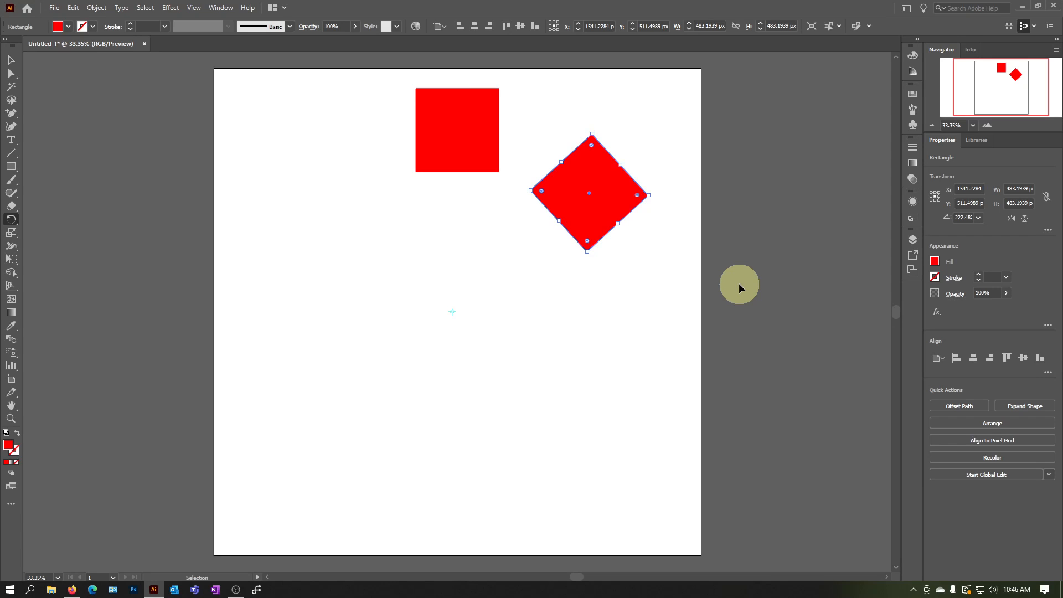
pyautogui.hotkey('ctrl', 'd')
pyautogui.hotkey('ctrl', 'd')
pyautogui.hotkey('ctrl', 'd')
pyautogui.hotkey('ctrl', 'd')
pyautogui.hotkey('ctrl', 'd')
pyautogui.hotkey('ctrl', 'd')
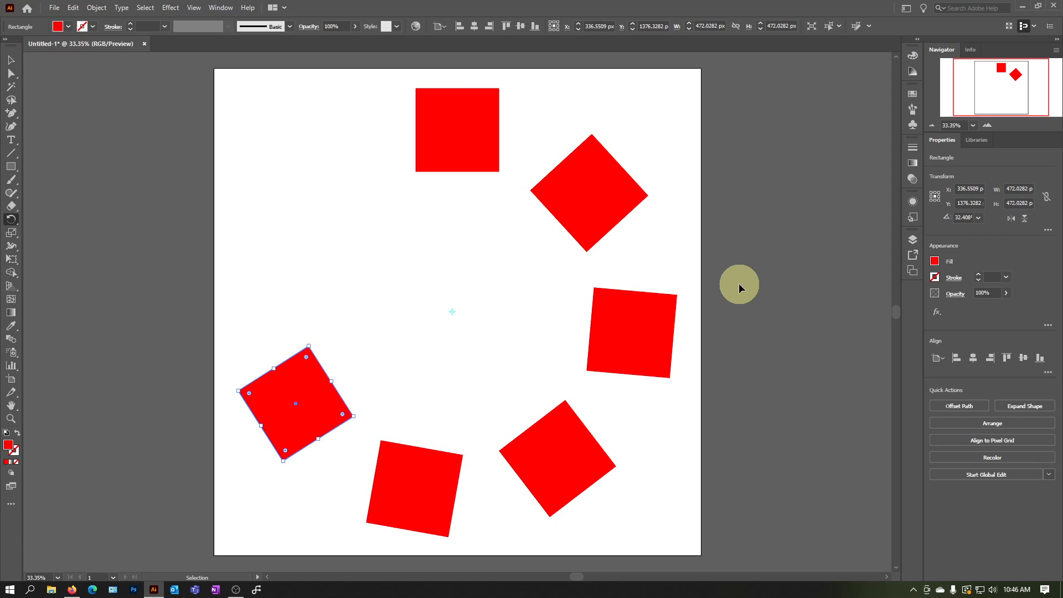
pyautogui.hotkey('ctrl', 'd')
pyautogui.hotkey('ctrl', 'd')
pyautogui.hotkey('ctrl', 'd')
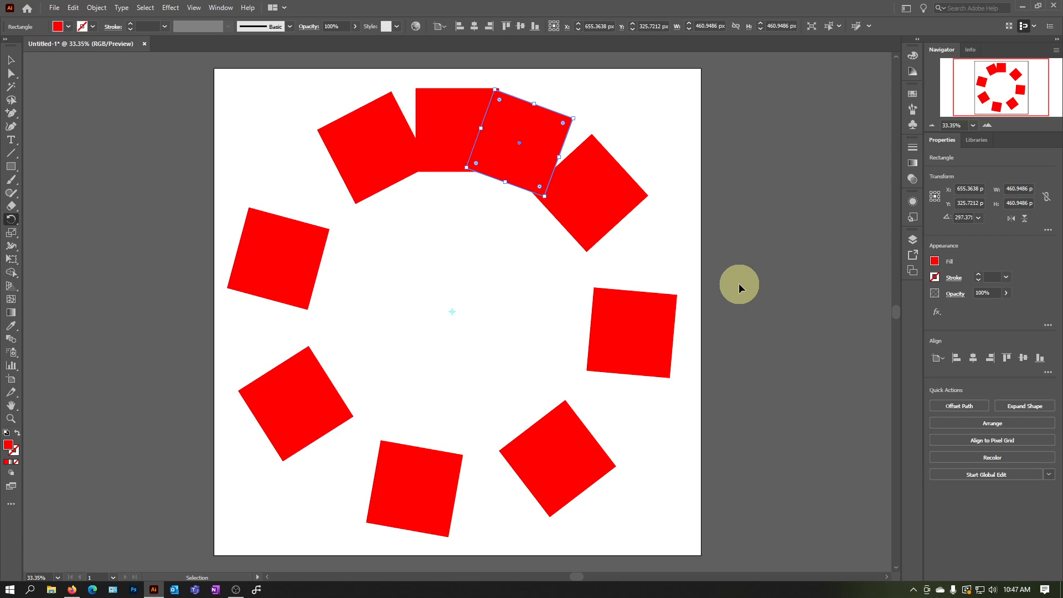
pyautogui.hotkey('ctrl', 'd')
pyautogui.hotkey('ctrl', 'd')
pyautogui.hotkey('ctrl', 'd')
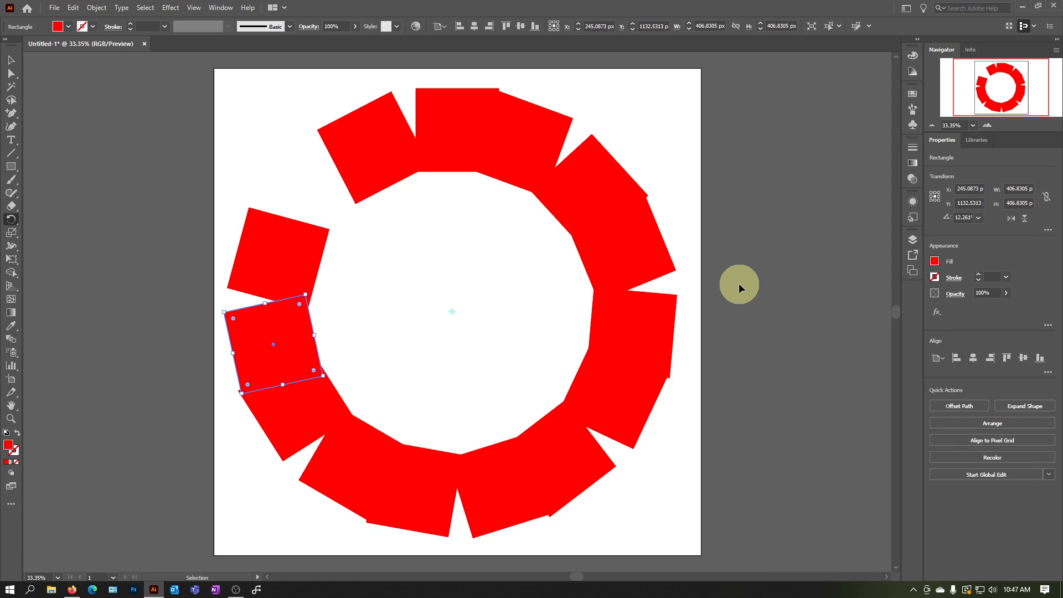
pyautogui.hotkey('ctrl', 'd')
pyautogui.hotkey('ctrl', 'd')
pyautogui.hotkey('ctrl', 'd')
pyautogui.hotkey('ctrl', 'd')
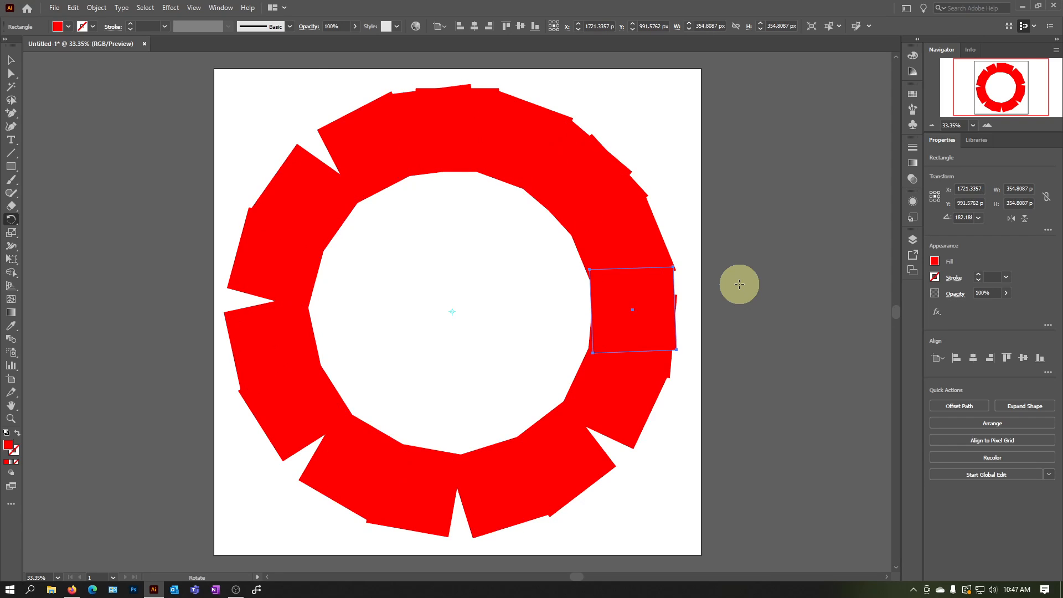
# Select all the squares and undo the ring of copies back to the single 342 px square at the top centre
pyautogui.click(11, 60)
pyautogui.hotkey('ctrl', 'a')
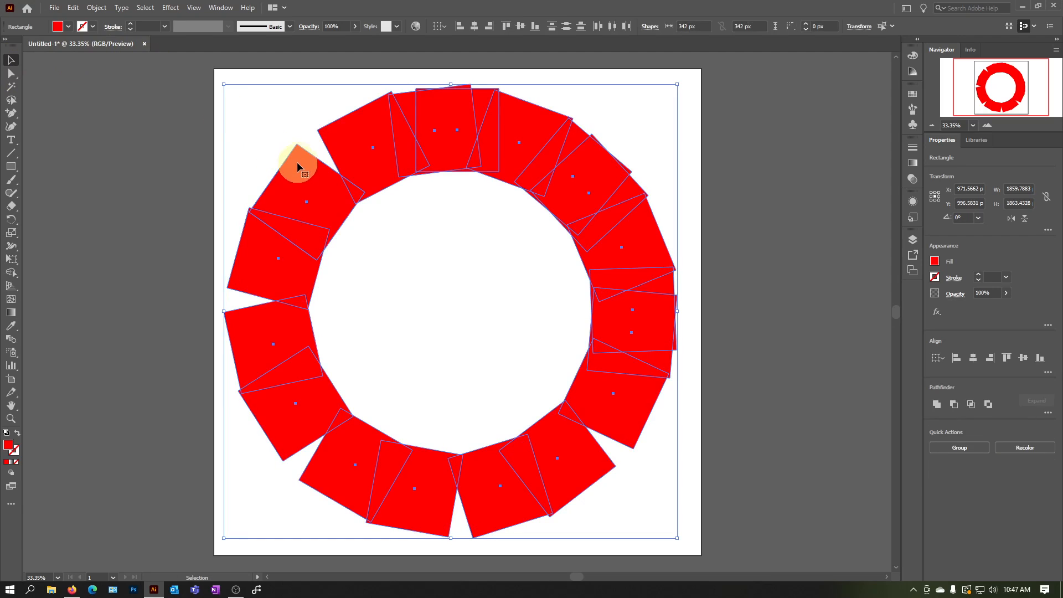
pyautogui.hotkey('ctrl', 'z')
pyautogui.hotkey('ctrl', 'z')
pyautogui.hotkey('ctrl', 'z')
pyautogui.hotkey('ctrl', 'z')
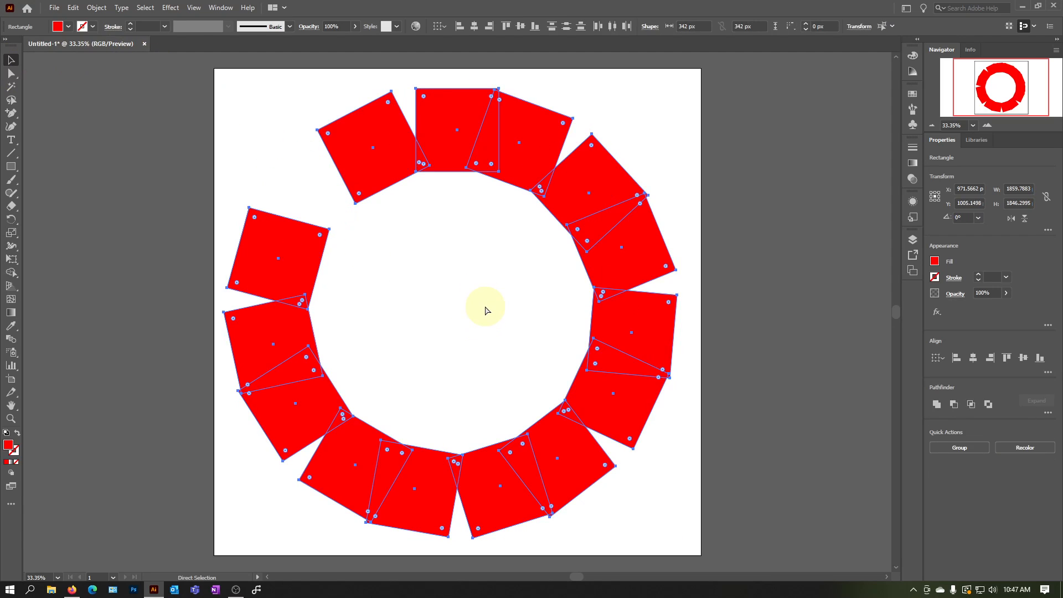
pyautogui.hotkey('ctrl', 'z')
pyautogui.hotkey('ctrl', 'z')
pyautogui.hotkey('ctrl', 'z')
pyautogui.hotkey('ctrl', 'z')
pyautogui.hotkey('ctrl', 'z')
pyautogui.hotkey('ctrl', 'z')
pyautogui.hotkey('ctrl', 'z')
pyautogui.hotkey('ctrl', 'z')
pyautogui.hotkey('ctrl', 'z')
pyautogui.hotkey('ctrl', 'z')
pyautogui.hotkey('ctrl', 'z')
pyautogui.hotkey('ctrl', 'z')
pyautogui.hotkey('ctrl', 'z')
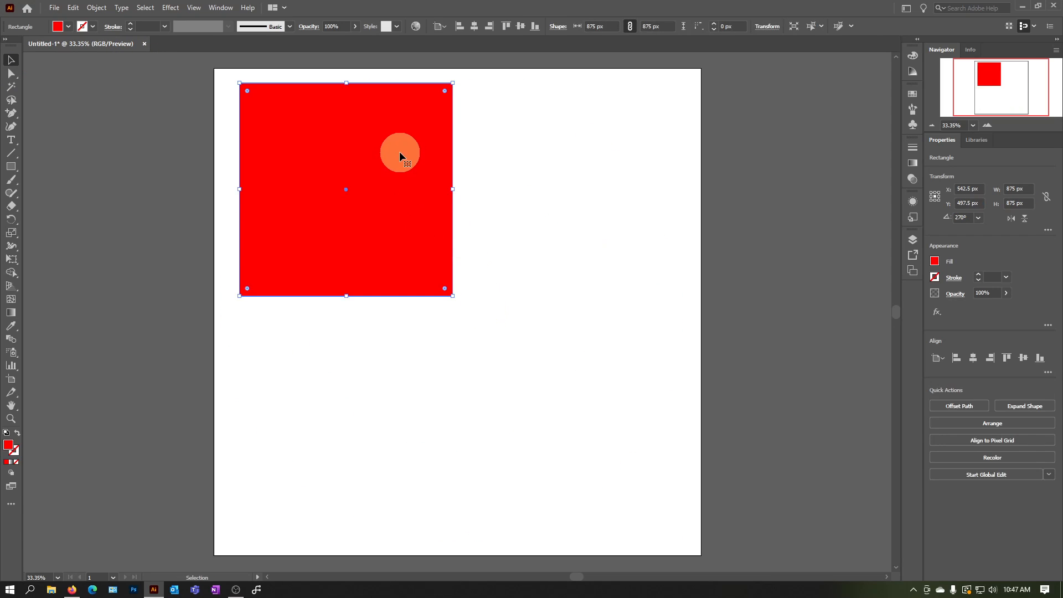
pyautogui.hotkey('ctrl', 'z')
pyautogui.hotkey('ctrl', 'z')
pyautogui.hotkey('ctrl', 'z')
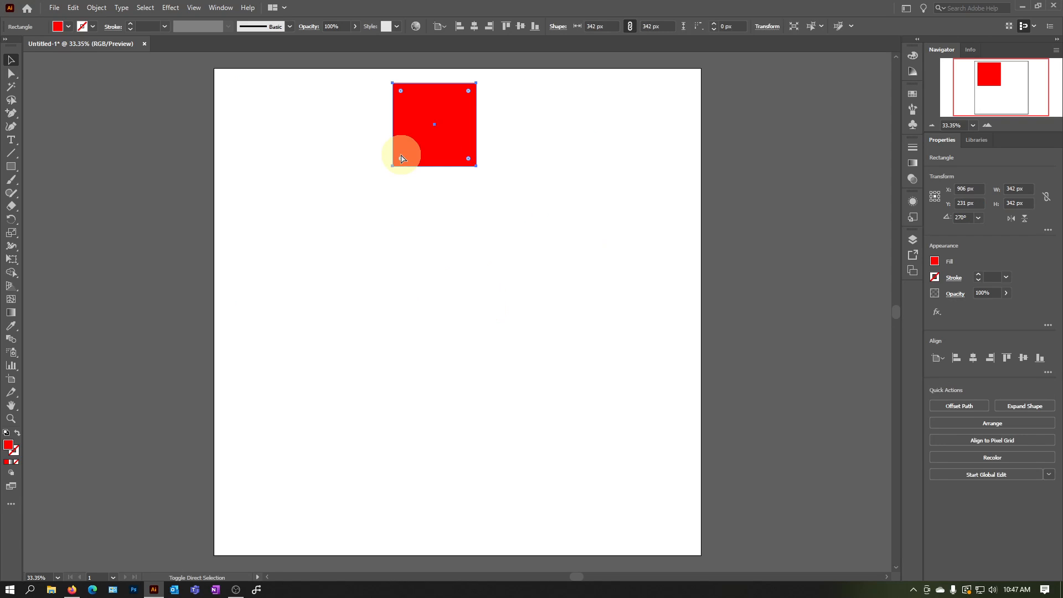
pyautogui.hotkey('ctrl', 'z')
pyautogui.hotkey('ctrl', 'z')
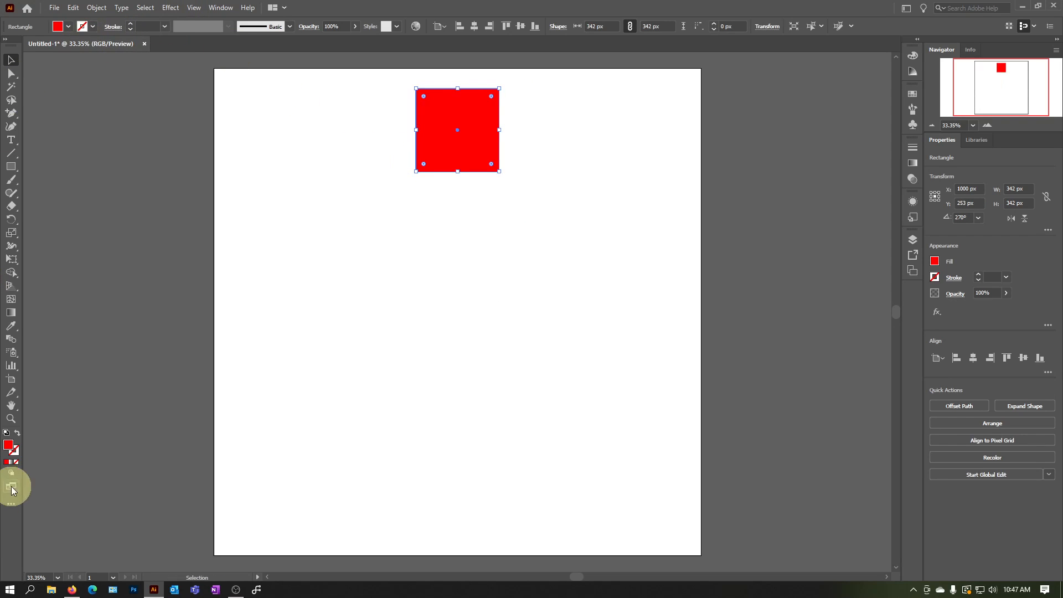
# Swap the square's fill and stroke to make a red outline without fill, and set the stroke weight to 10 pt
pyautogui.click(17, 432)
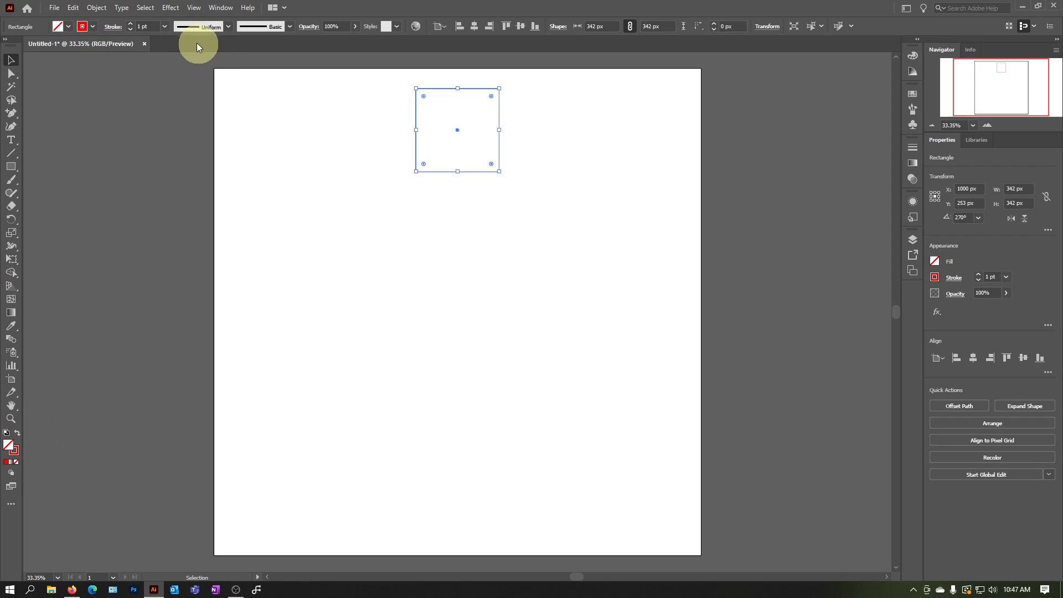
pyautogui.click(165, 27)
pyautogui.click(188, 185)
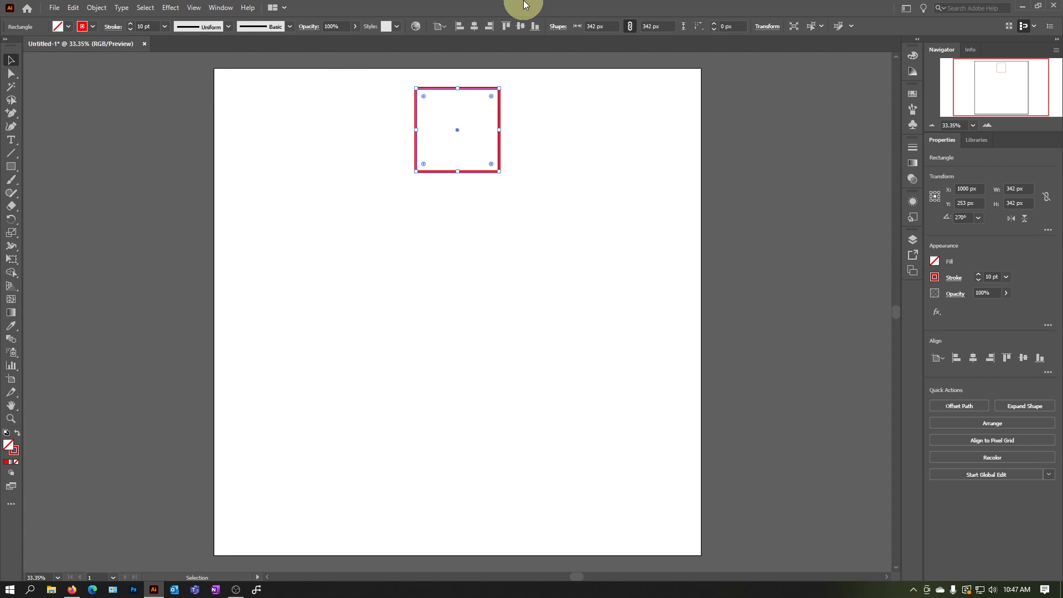
pyautogui.press('r')
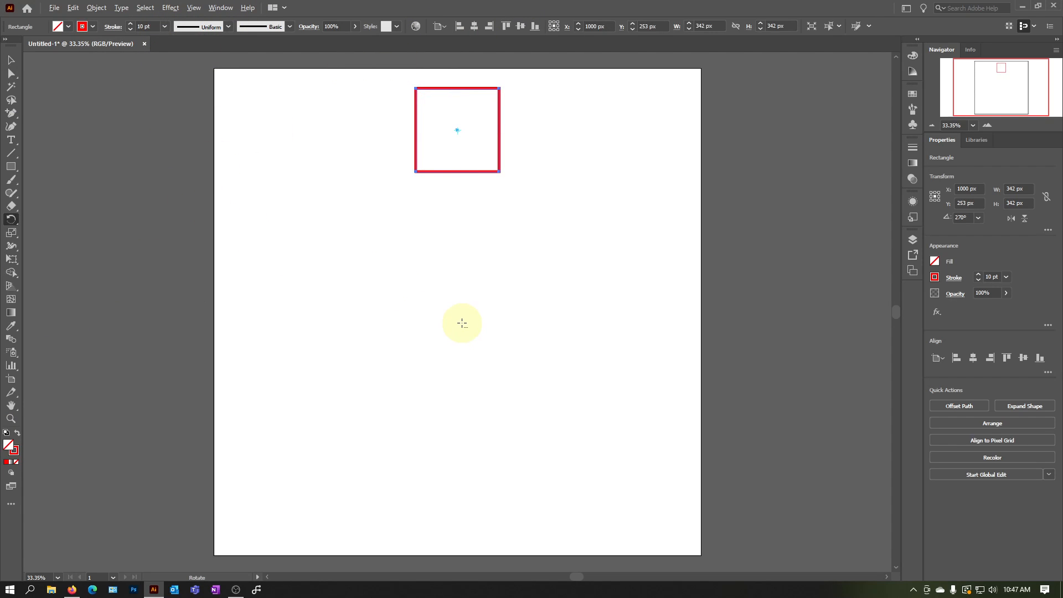
pyautogui.keyDown('alt'); pyautogui.click(458, 313); pyautogui.keyUp('alt')
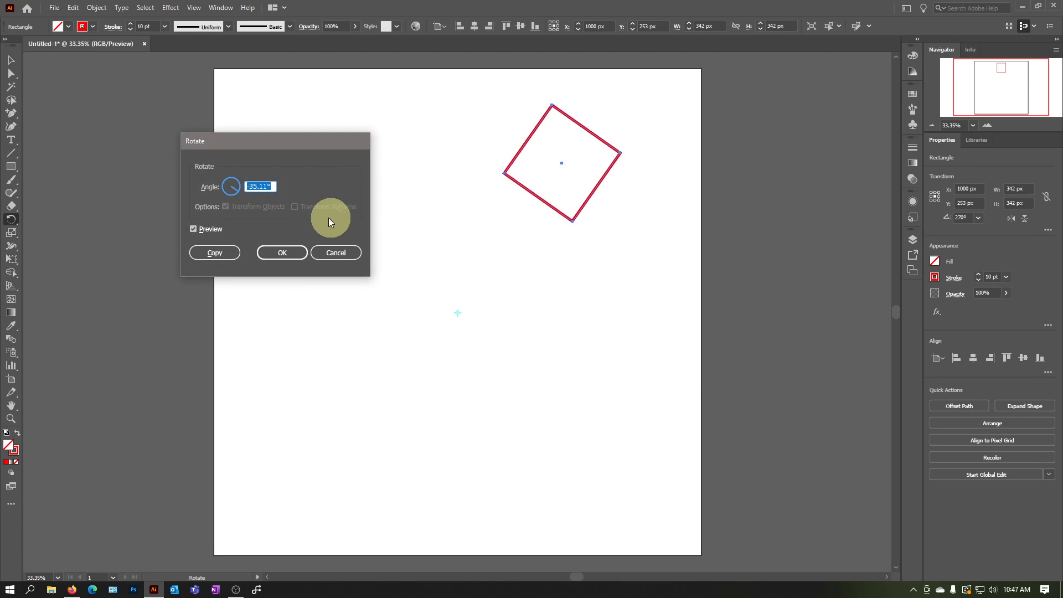
pyautogui.click(325, 254)
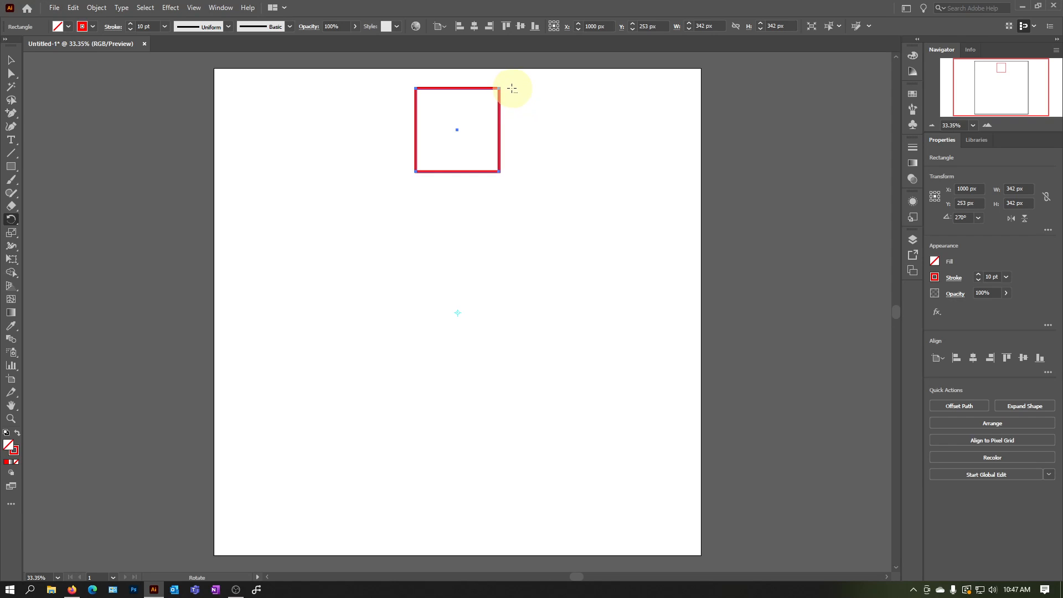
pyautogui.keyDown('alt'); pyautogui.click(575, 130); pyautogui.keyUp('alt')
pyautogui.press('Escape')
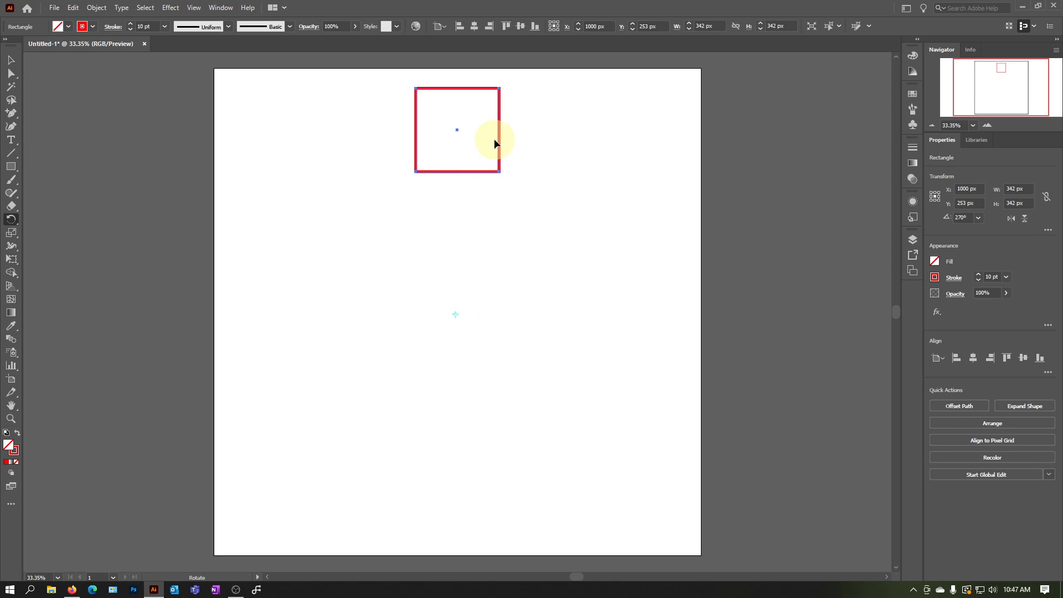
# Rotate a copy of the outlined square to about 237° around the artboard's centre and repeat the transform to complete a ring
pyautogui.moveTo(498, 138); pyautogui.dragTo(595, 204)
pyautogui.moveTo(589, 195); pyautogui.dragTo(588, 192)
pyautogui.hotkey('ctrl', 'd')
pyautogui.hotkey('ctrl', 'd')
pyautogui.hotkey('ctrl', 'd')
pyautogui.hotkey('ctrl', 'd')
pyautogui.hotkey('ctrl', 'd')
pyautogui.hotkey('ctrl', 'd')
pyautogui.hotkey('ctrl', 'd')
pyautogui.hotkey('ctrl', 'd')
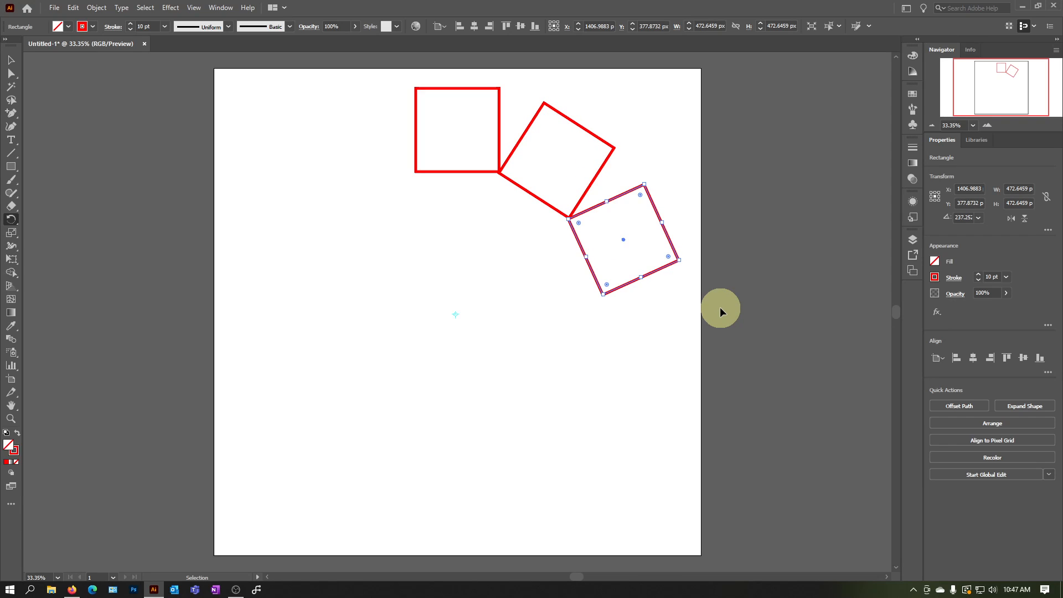
pyautogui.hotkey('ctrl', 'd')
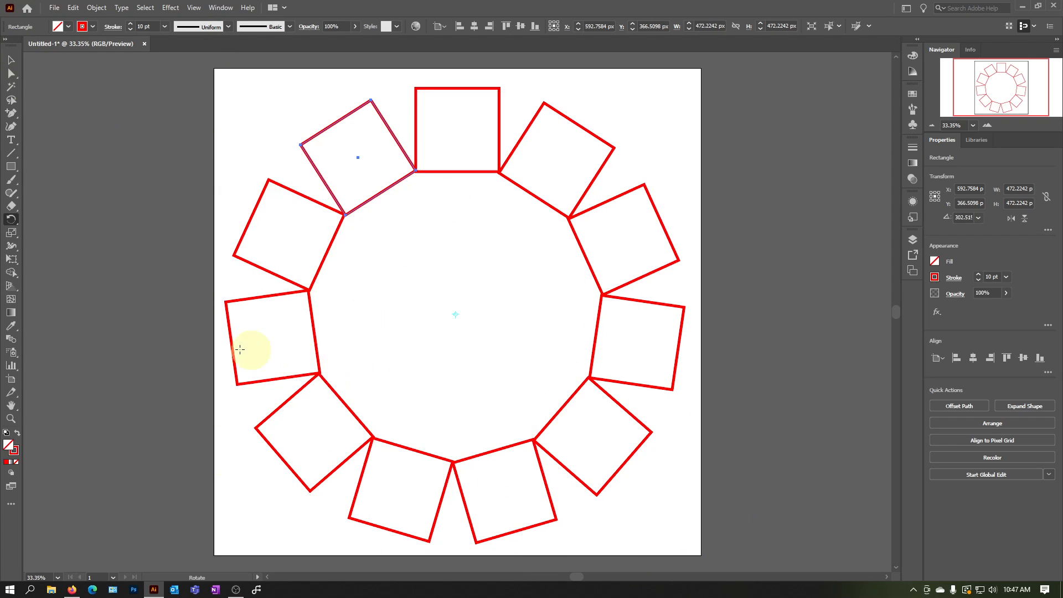
# Delete the rotated outline copies, keeping the original square, and move it near the artboard's centre, at about X 1031 px and Y 928 px
pyautogui.click(11, 60)
pyautogui.click(131, 154)
pyautogui.moveTo(395, 385); pyautogui.dragTo(276, 180)
pyautogui.press('Delete')
pyautogui.moveTo(334, 363); pyautogui.dragTo(681, 476)
pyautogui.press('Delete')
pyautogui.moveTo(692, 409); pyautogui.dragTo(508, 280)
pyautogui.press('Delete')
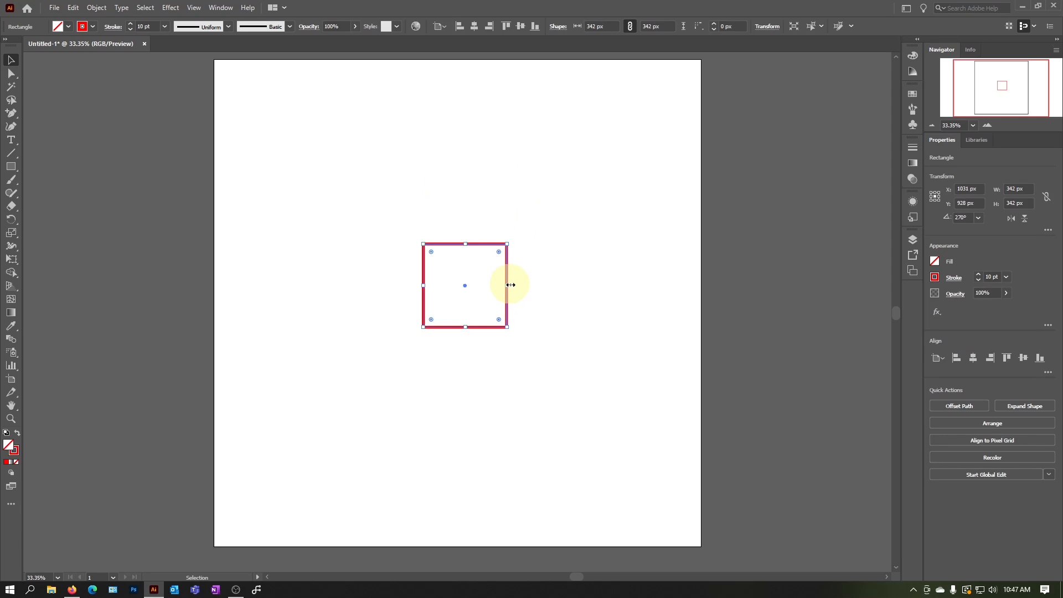
# Duplicate the outlined square about 75 px right and 72 px down, and repeat the transform to build a diagonal series
pyautogui.moveTo(506, 235); pyautogui.dragTo(539, 323)
pyautogui.hotkey('ctrl', 'z')
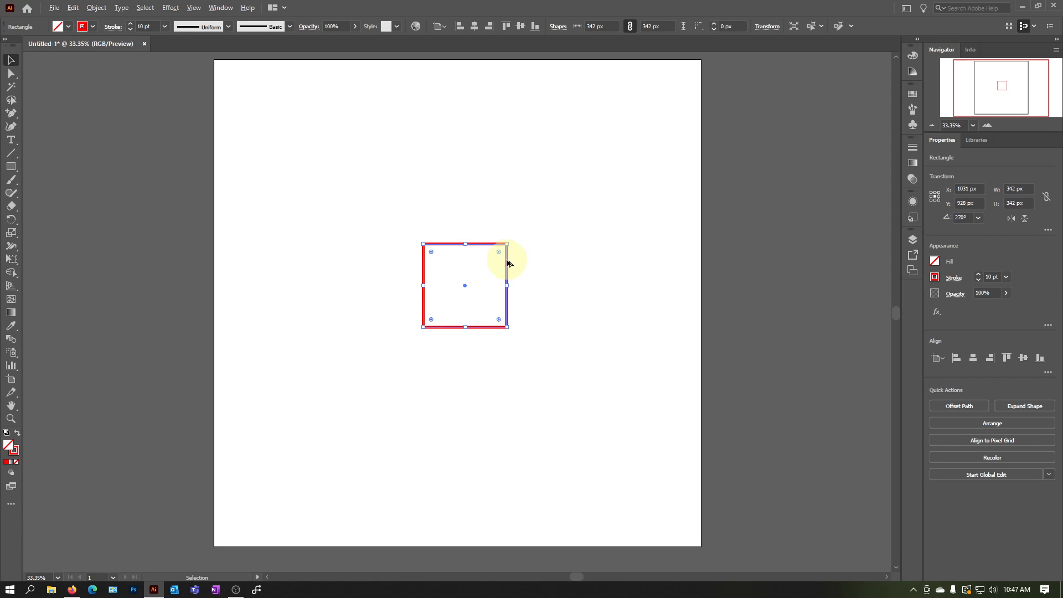
pyautogui.moveTo(507, 262); pyautogui.dragTo(526, 283)
pyautogui.hotkey('ctrl', 'd')
pyautogui.hotkey('ctrl', 'd')
pyautogui.hotkey('ctrl', 'd')
pyautogui.hotkey('ctrl', 'd')
pyautogui.hotkey('ctrl', 'd')
pyautogui.hotkey('ctrl', 'd')
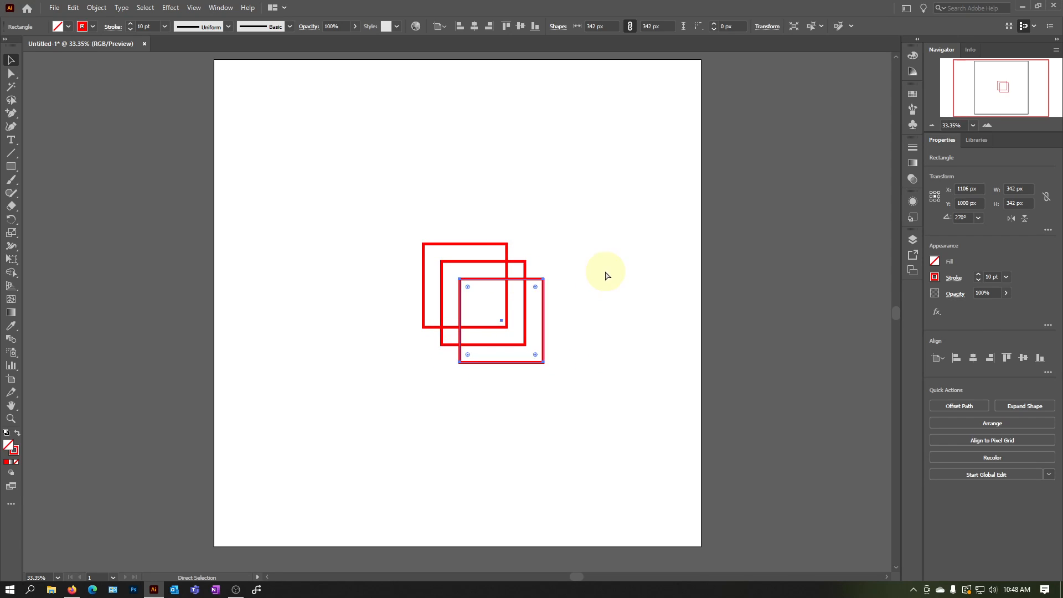
pyautogui.hotkey('ctrl', 'd')
pyautogui.hotkey('ctrl', 'd')
pyautogui.hotkey('ctrl', 'd')
pyautogui.hotkey('ctrl', 'd')
pyautogui.hotkey('ctrl', 'd')
pyautogui.hotkey('ctrl', 'd')
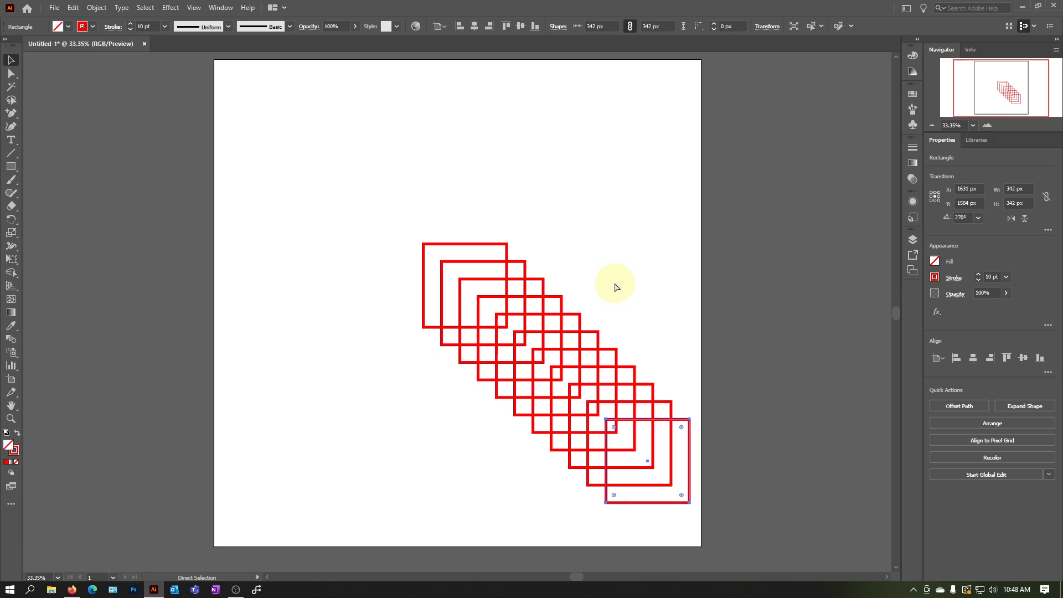
# Select the whole diagonal series of outlined squares and move it toward the artboard's upper left
pyautogui.moveTo(315, 198); pyautogui.dragTo(714, 565)
pyautogui.moveTo(594, 358); pyautogui.dragTo(508, 273)
pyautogui.scroll(2, 607, 312)
# Select all the outlined squares in the diagonal series and delete them
pyautogui.click(747, 415)
pyautogui.moveTo(679, 499); pyautogui.dragTo(197, 187)
pyautogui.scroll(-2, 304, 185)
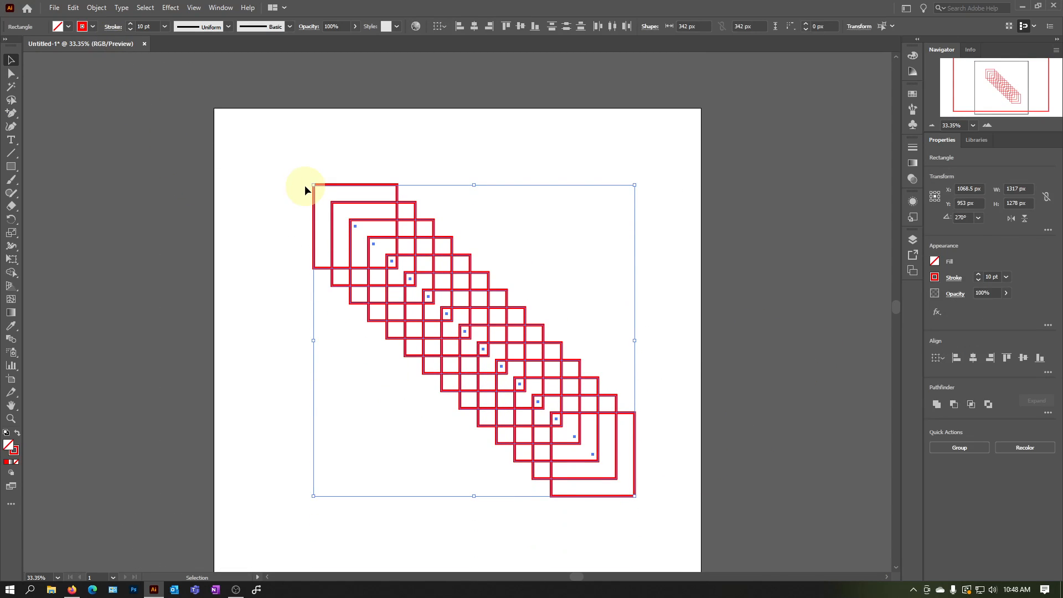
pyautogui.press('Delete')
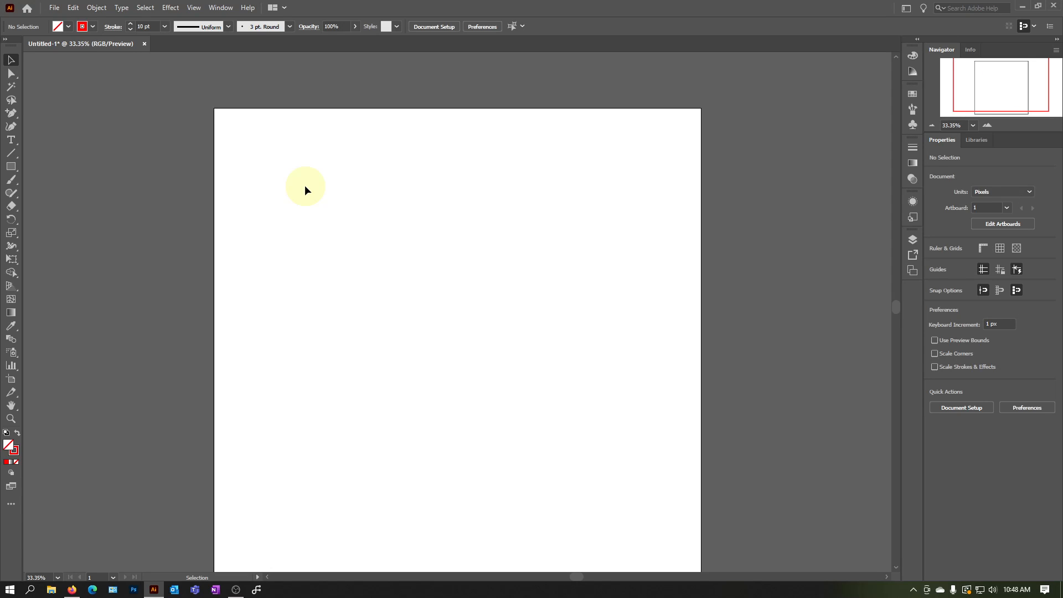
pyautogui.scroll(-2, 347, 365)
pyautogui.scroll(1, 349, 349)
pyautogui.scroll(-1, 355, 337)
pyautogui.scroll(1, 357, 335)
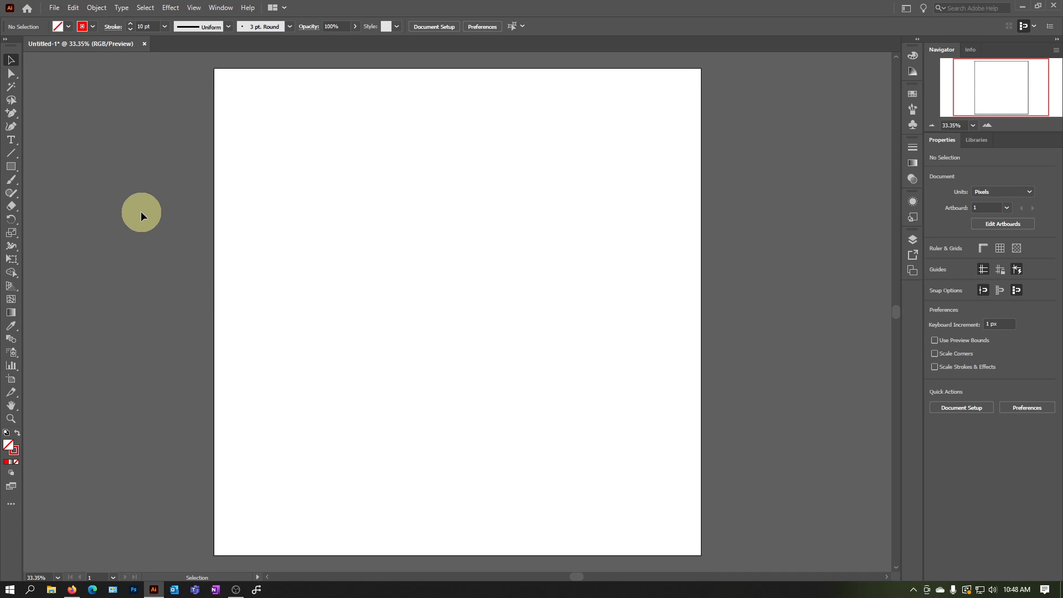
pyautogui.click(10, 74)
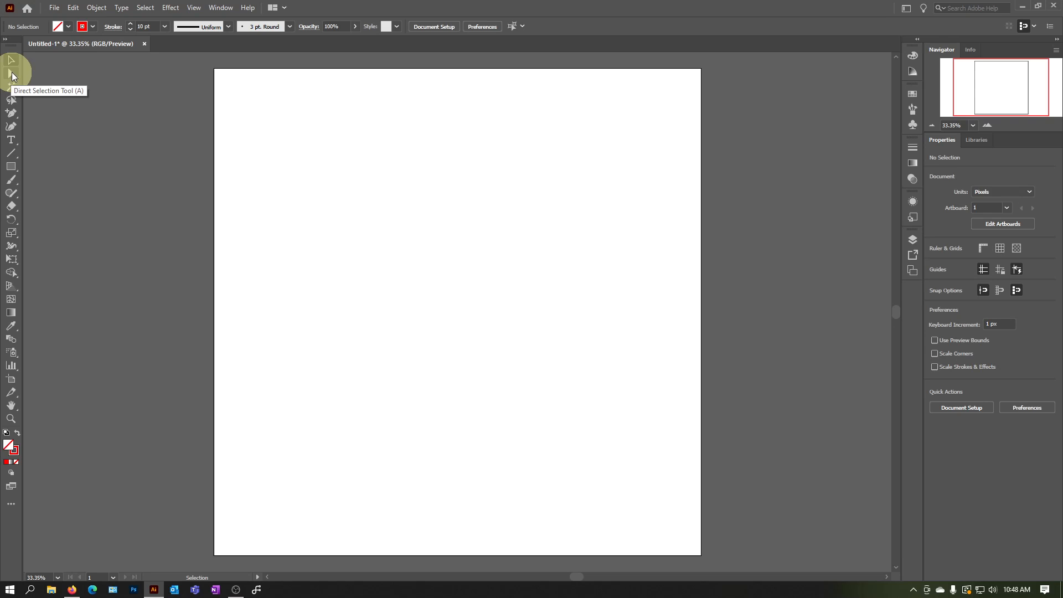
pyautogui.click(10, 62)
pyautogui.click(12, 75)
pyautogui.click(12, 60)
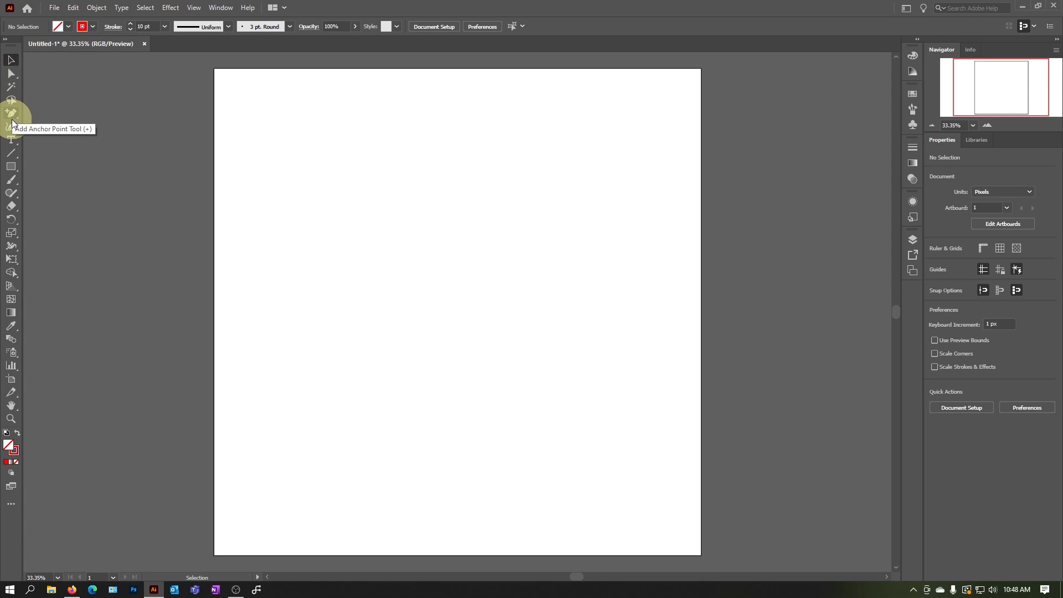
pyautogui.moveTo(13, 118); pyautogui.dragTo(111, 128)
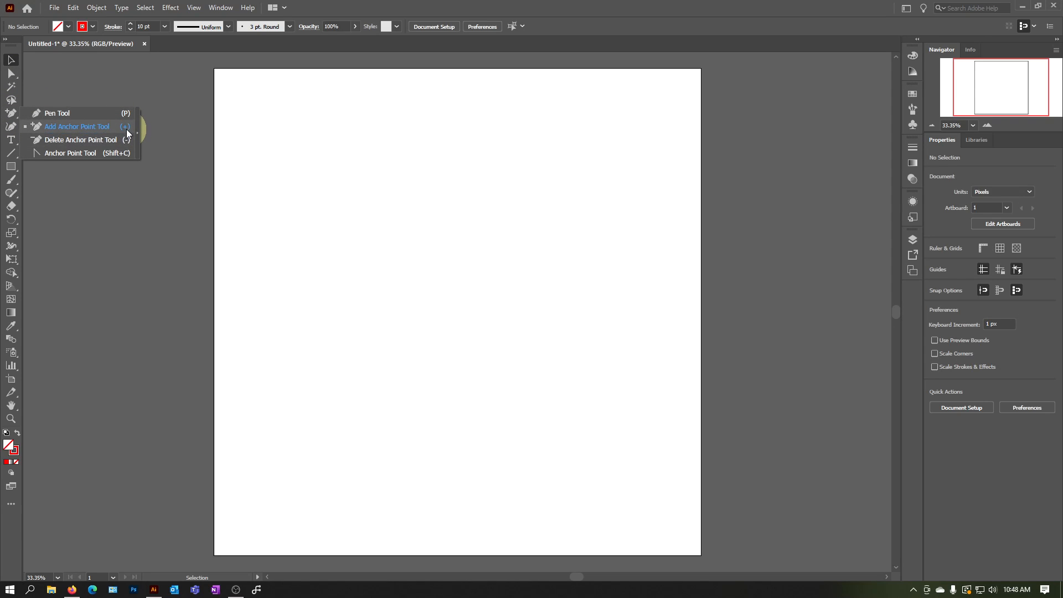
pyautogui.click(552, 3)
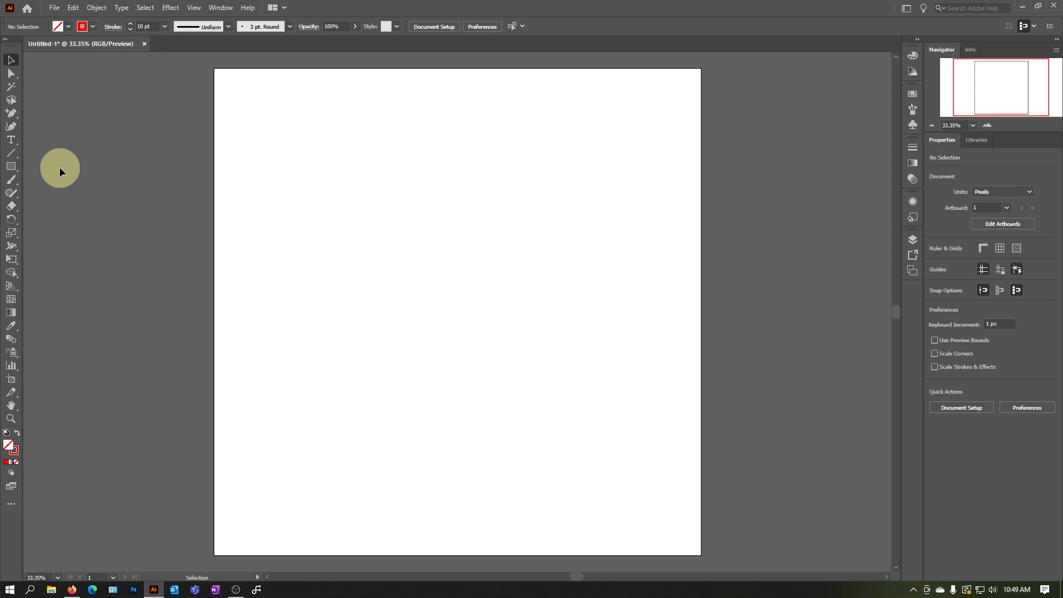
# Activate the Rectangle tool and swap the colours to a red fill with no stroke
pyautogui.click(10, 167)
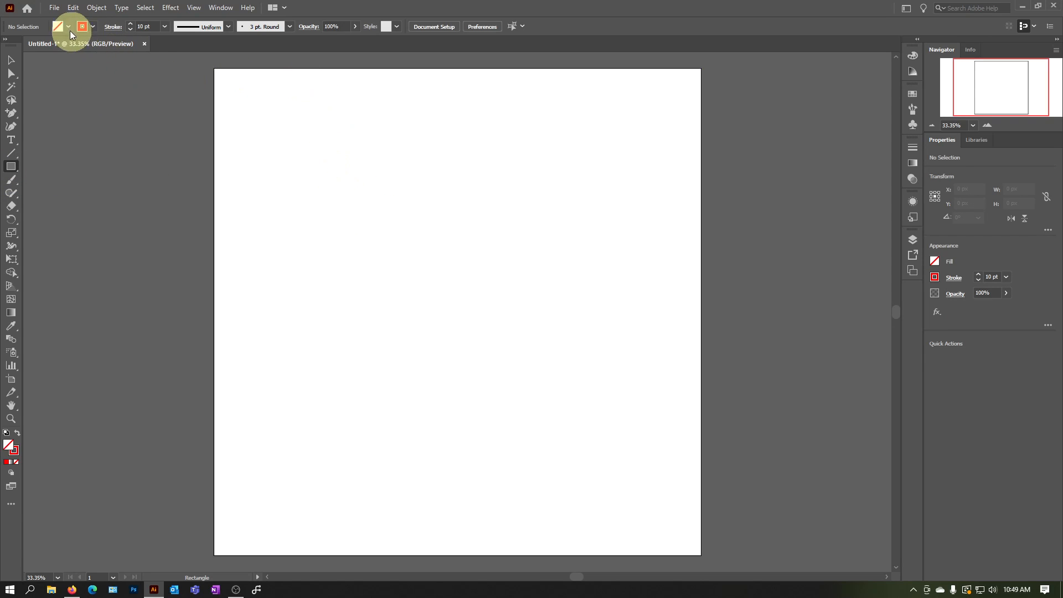
pyautogui.click(19, 435)
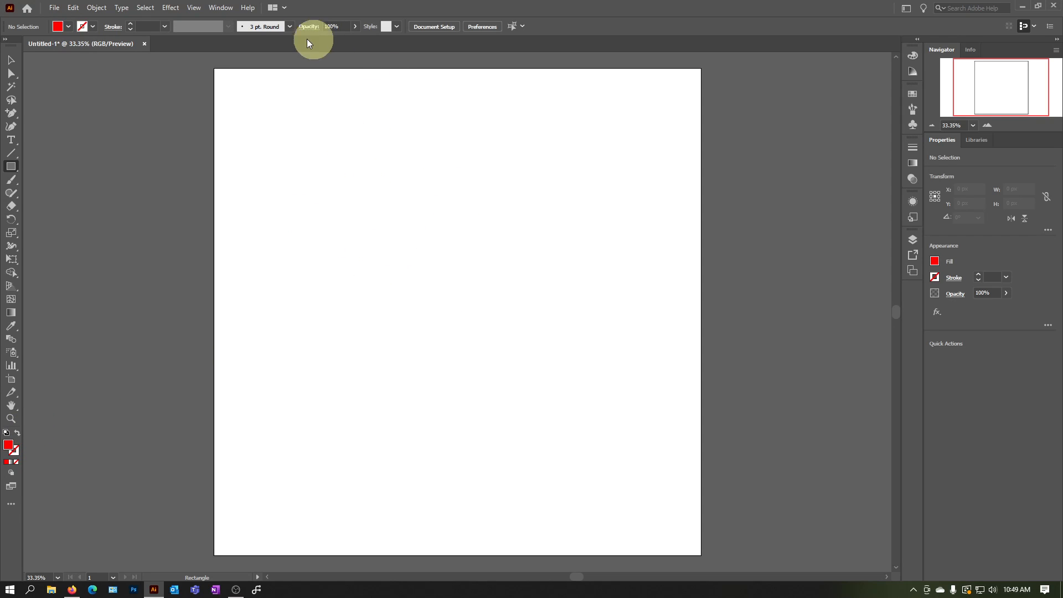
pyautogui.click(51, 9)
pyautogui.click(61, 17)
pyautogui.click(799, 469)
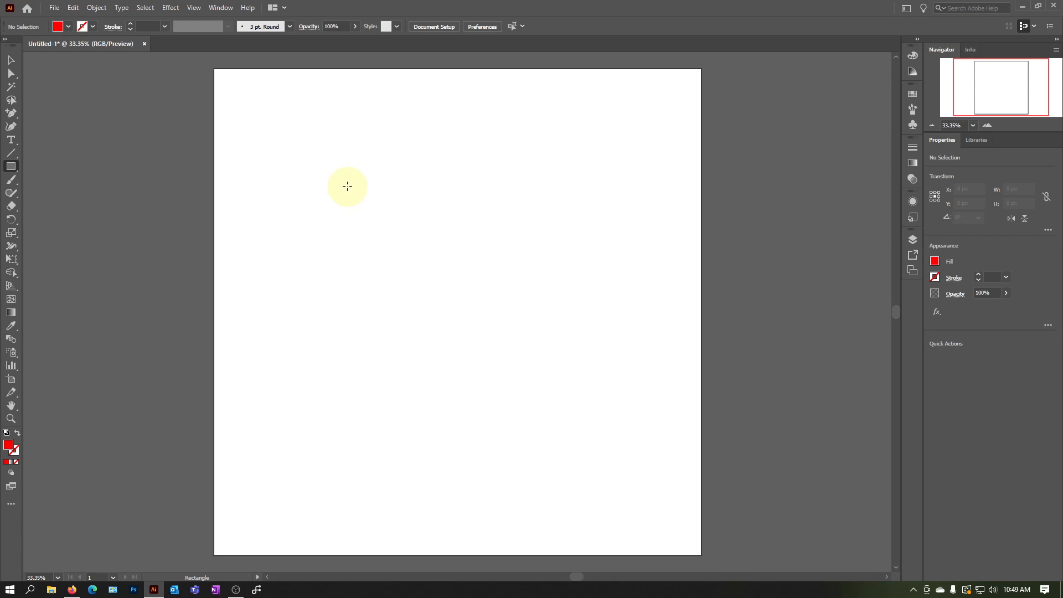
pyautogui.click(312, 175)
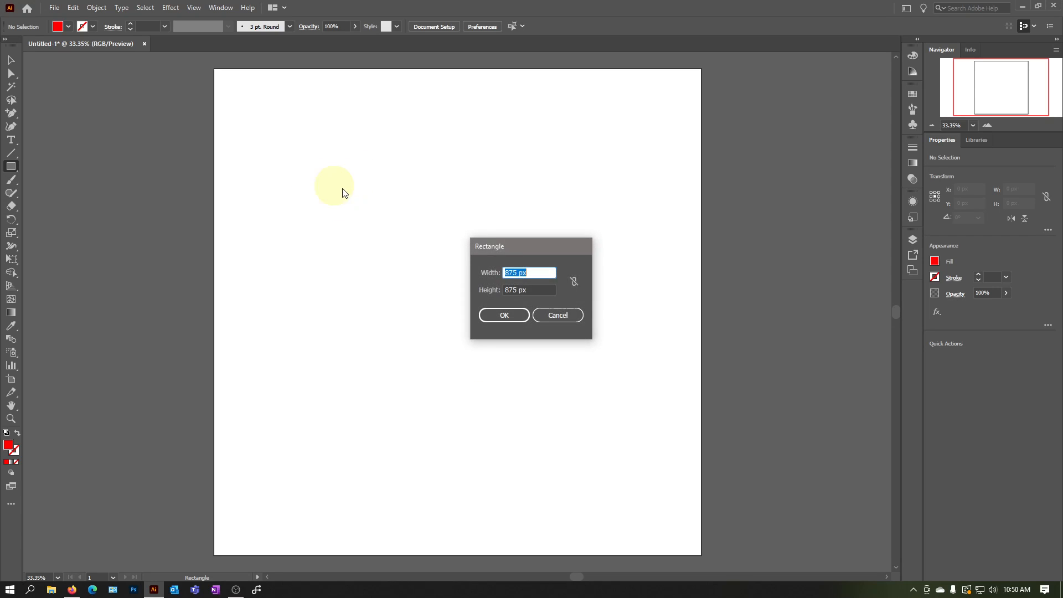
pyautogui.click(556, 314)
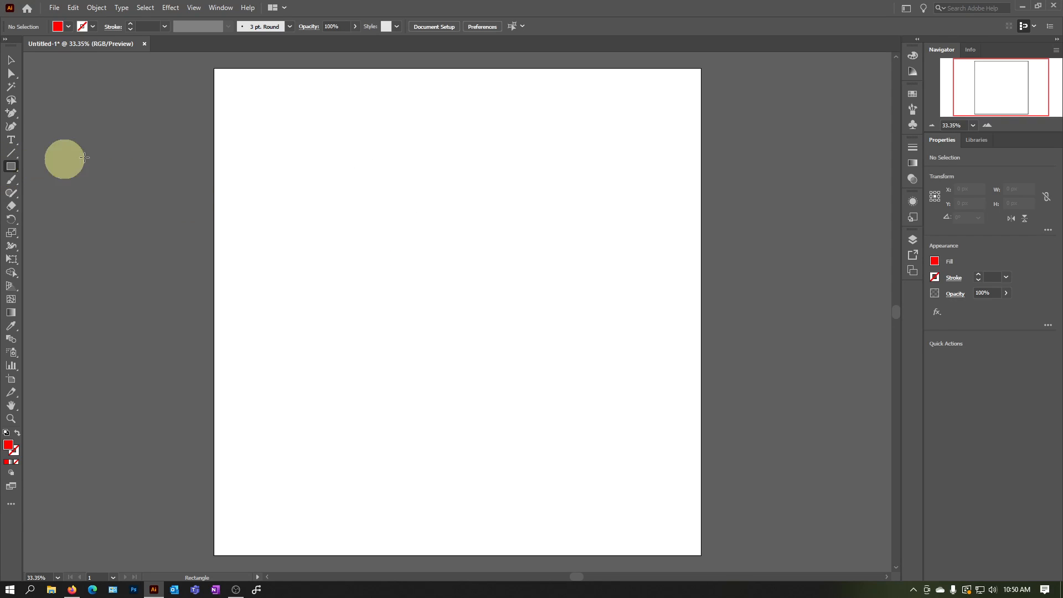
pyautogui.click(319, 147)
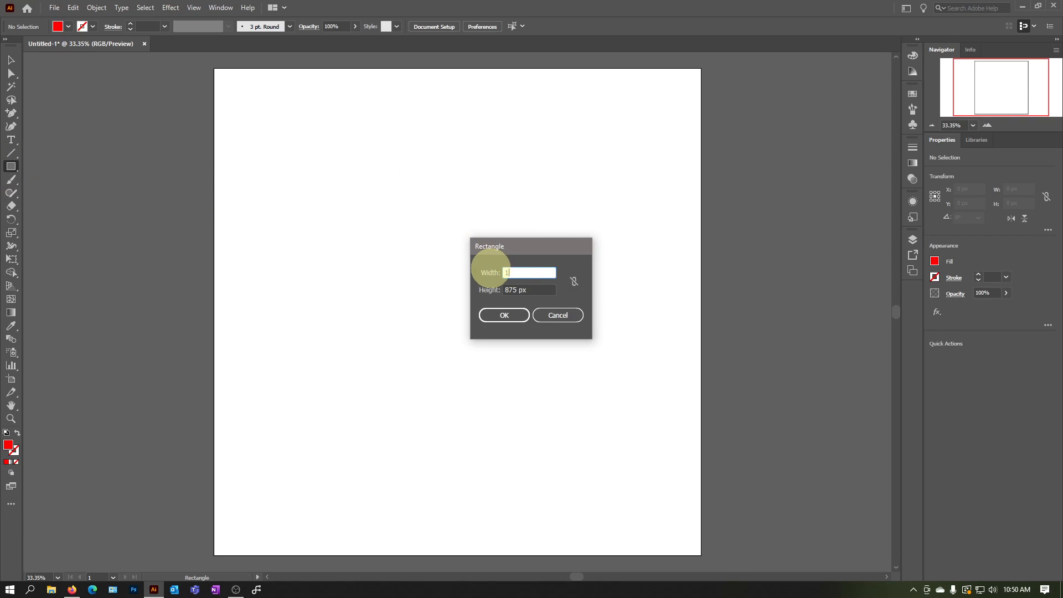
pyautogui.write('1000')
pyautogui.press('Tab')
pyautogui.write('1000')
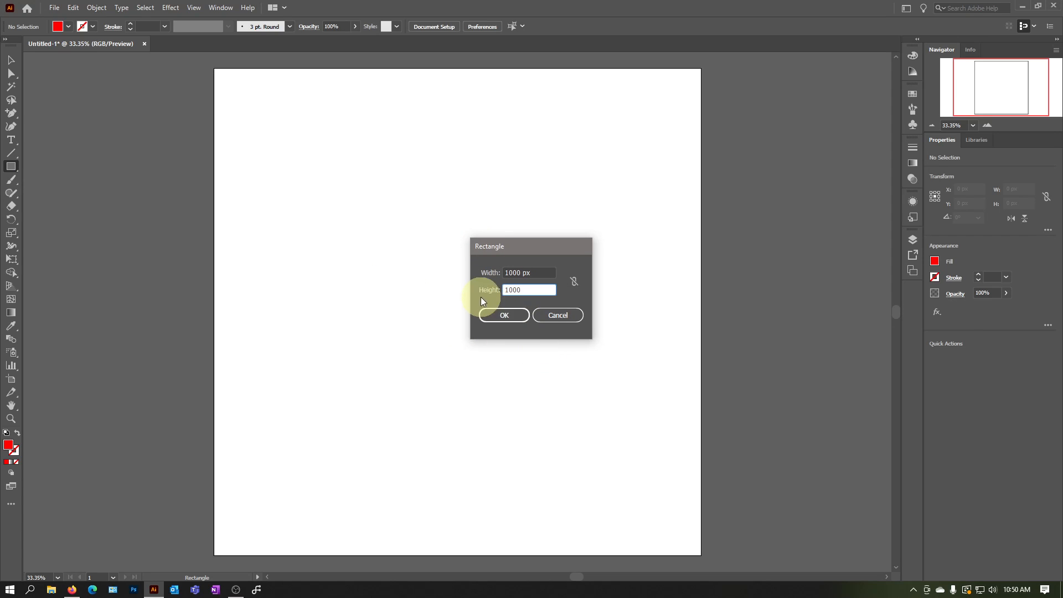
pyautogui.click(553, 316)
# Draw a red rectangle about 684 px wide and 741 px high in the artboard's upper left area
pyautogui.moveTo(298, 129); pyautogui.dragTo(465, 309)
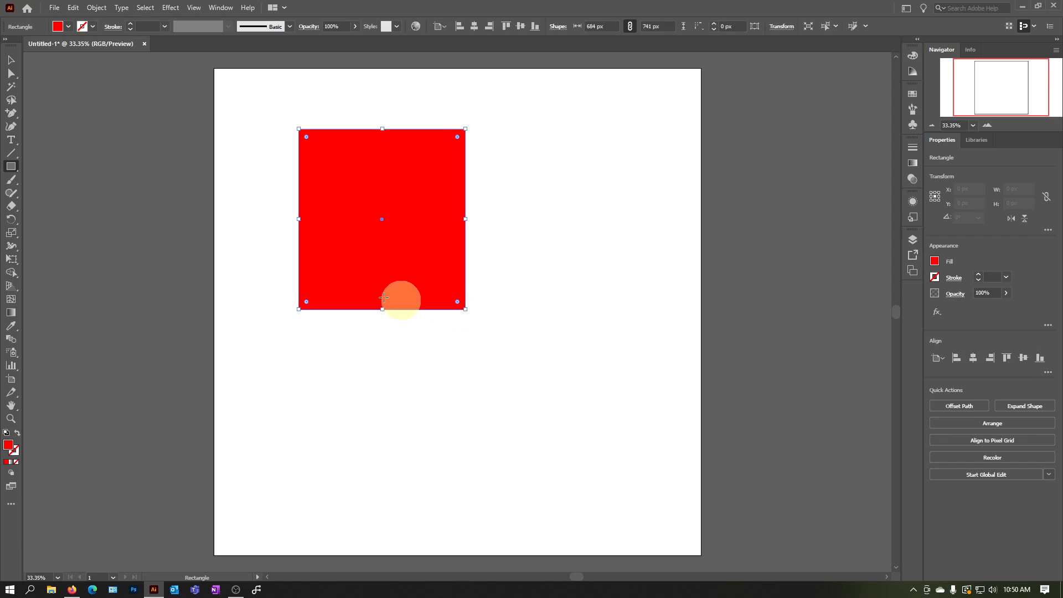
pyautogui.click(11, 60)
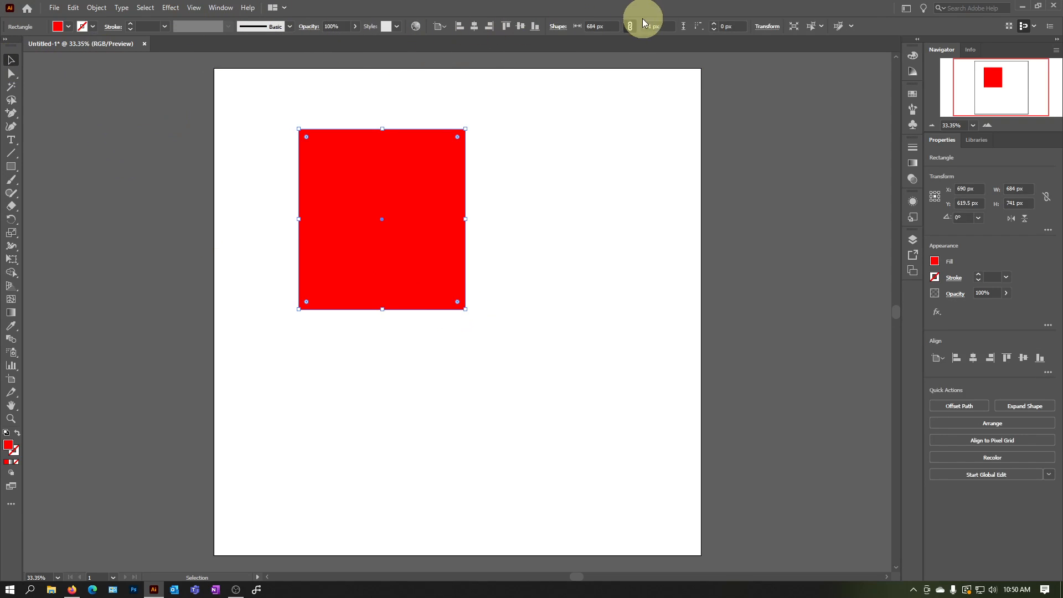
# Position the red rectangle's centre at X 2000 px and Y 2000 px
pyautogui.click(770, 27)
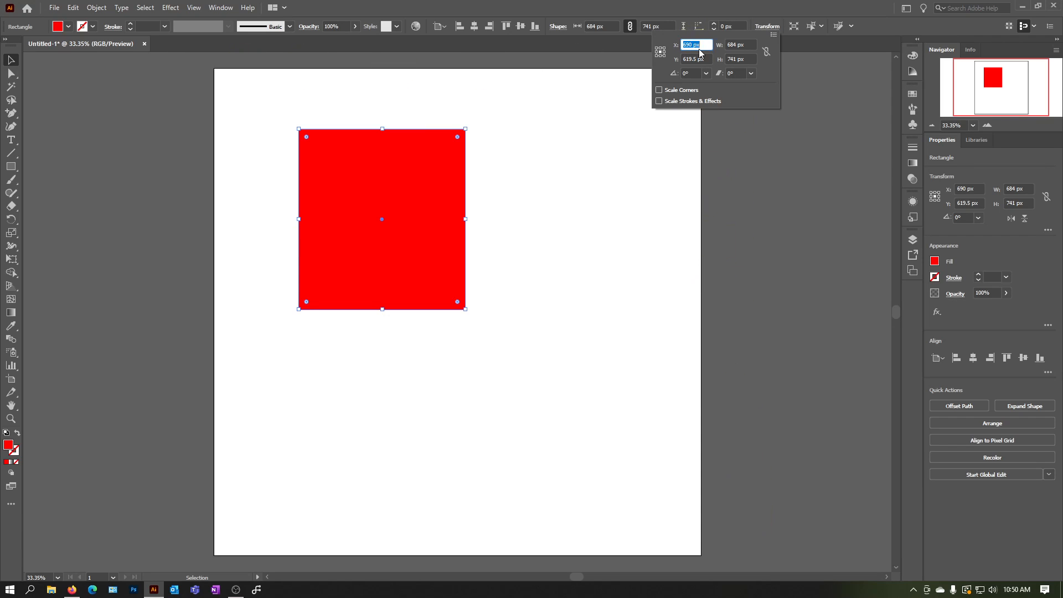
pyautogui.write('5200')
pyautogui.press('Tab')
pyautogui.write('20')
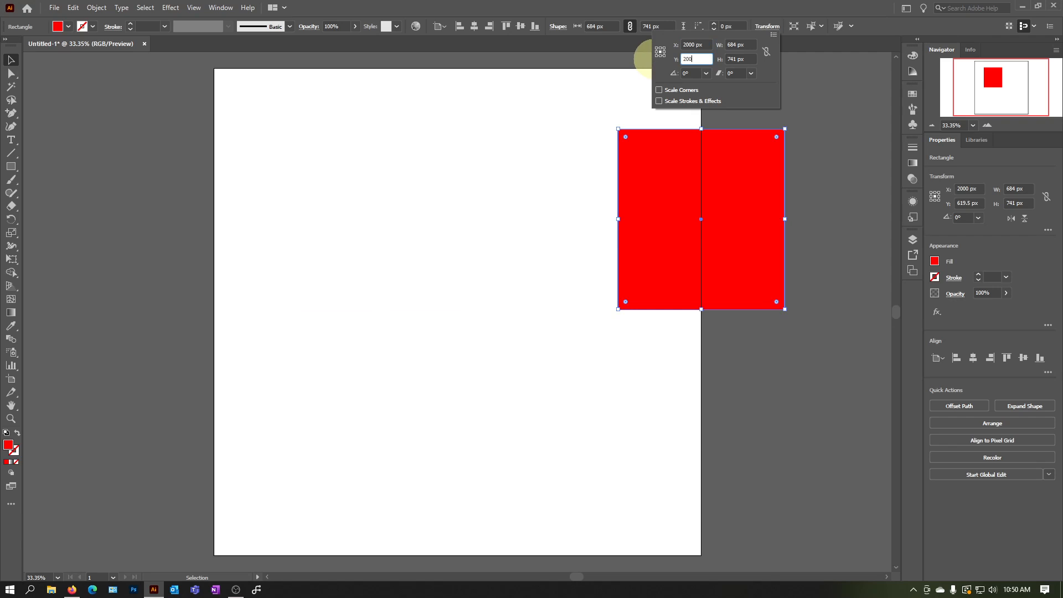
pyautogui.write('00')
# With the reference point at the rectangle's top-left corner, position it at X 2000 px and Y 2000 px
pyautogui.click(704, 48)
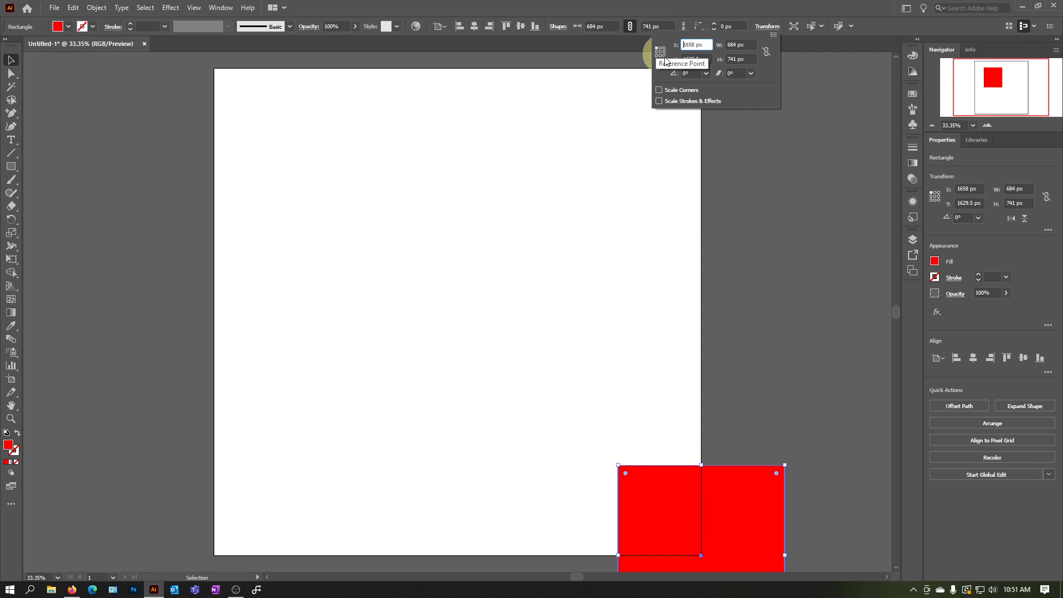
pyautogui.moveTo(708, 44); pyautogui.dragTo(648, 44)
pyautogui.write('20')
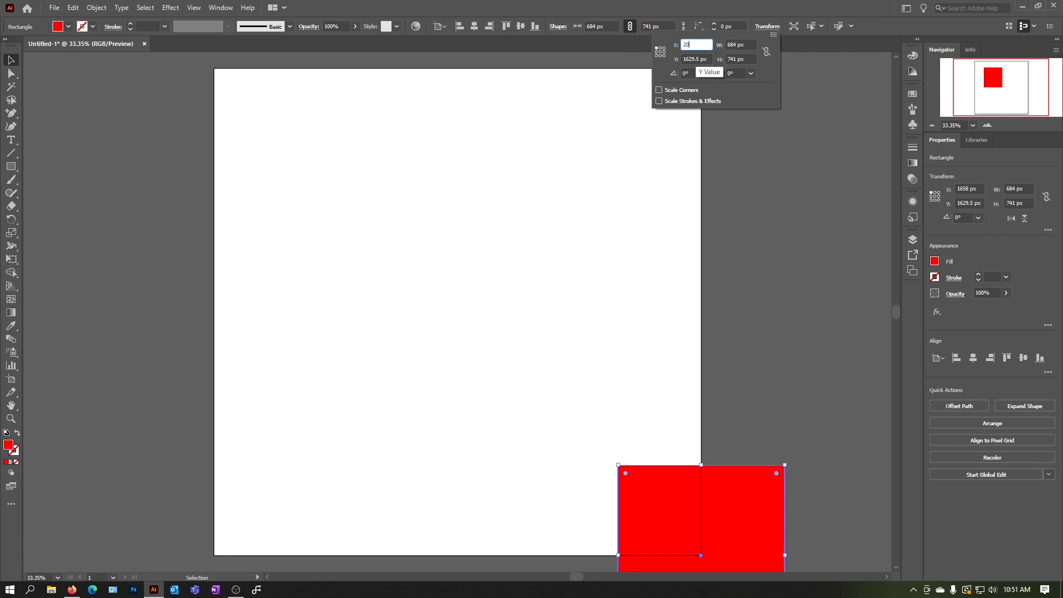
pyautogui.write('0')
pyautogui.press('Tab')
pyautogui.moveTo(701, 44); pyautogui.dragTo(659, 46)
pyautogui.write('2000')
pyautogui.press('Tab')
pyautogui.write('2000')
pyautogui.press('Return')
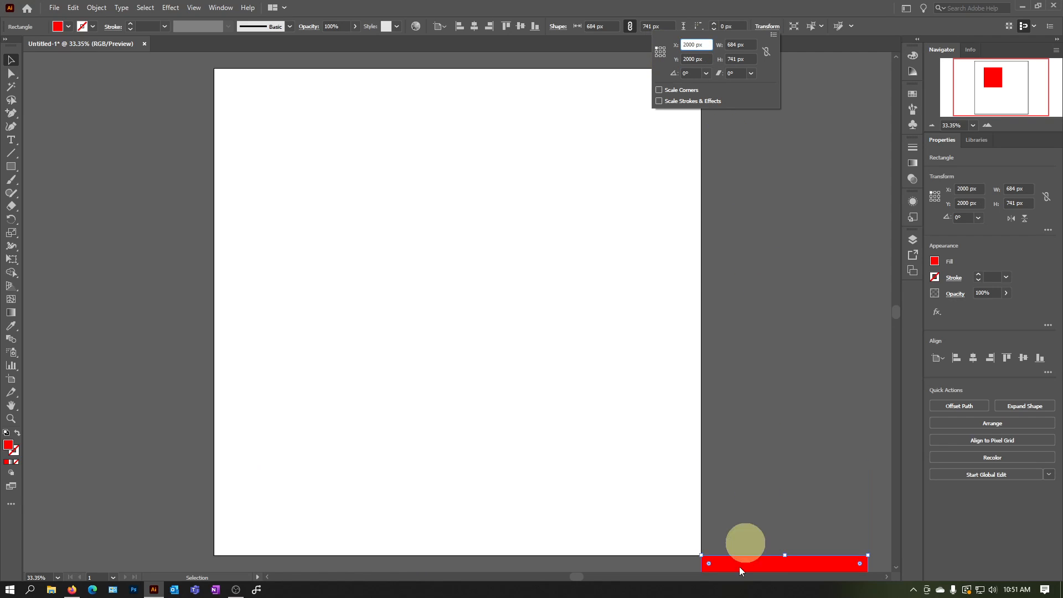
pyautogui.scroll(-5, 757, 474)
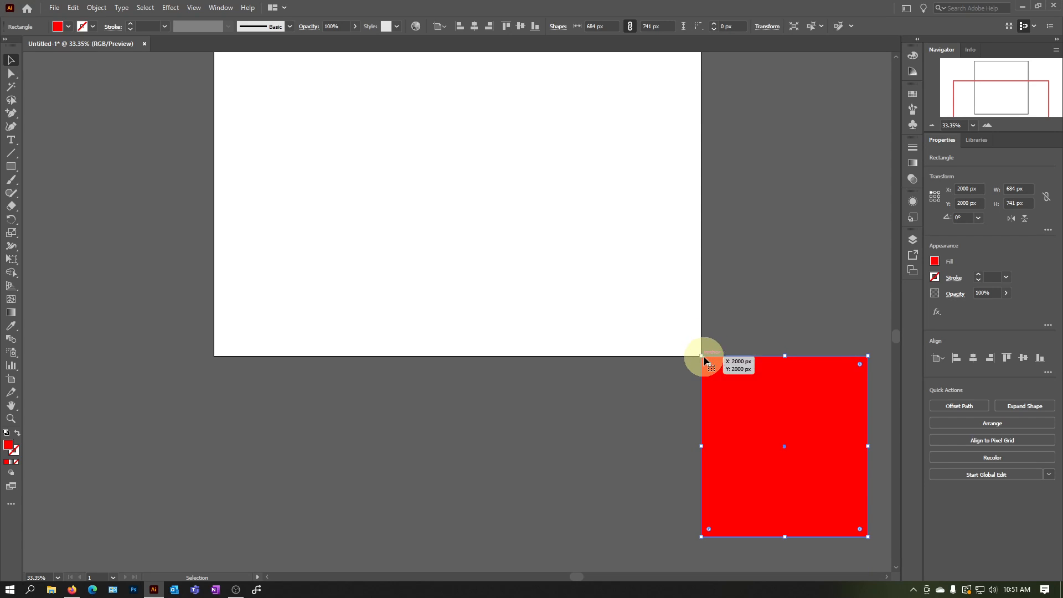
pyautogui.scroll(2, 713, 327)
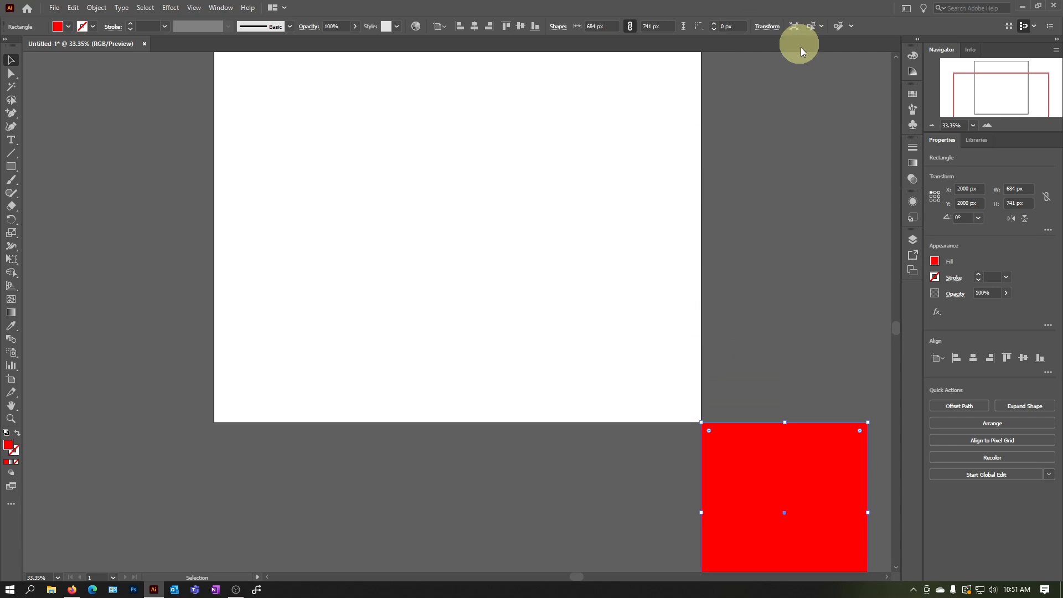
# Move the rectangle's top-left corner to the artboard origin at X 0 px and Y 0 px
pyautogui.click(768, 26)
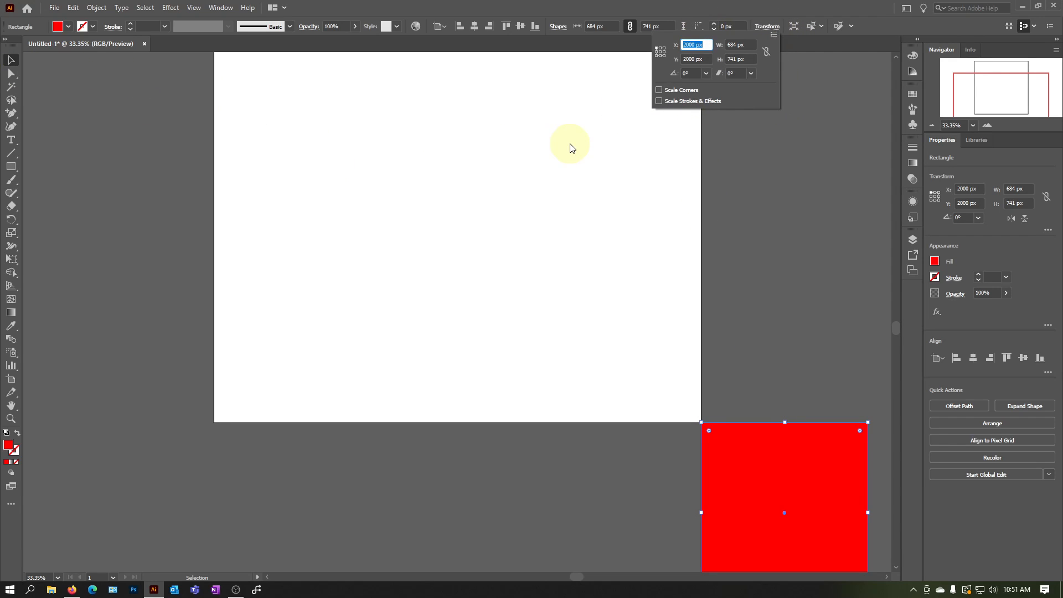
pyautogui.write('0')
pyautogui.press('Tab')
pyautogui.write('0')
pyautogui.press('Return')
pyautogui.scroll(4, 722, 266)
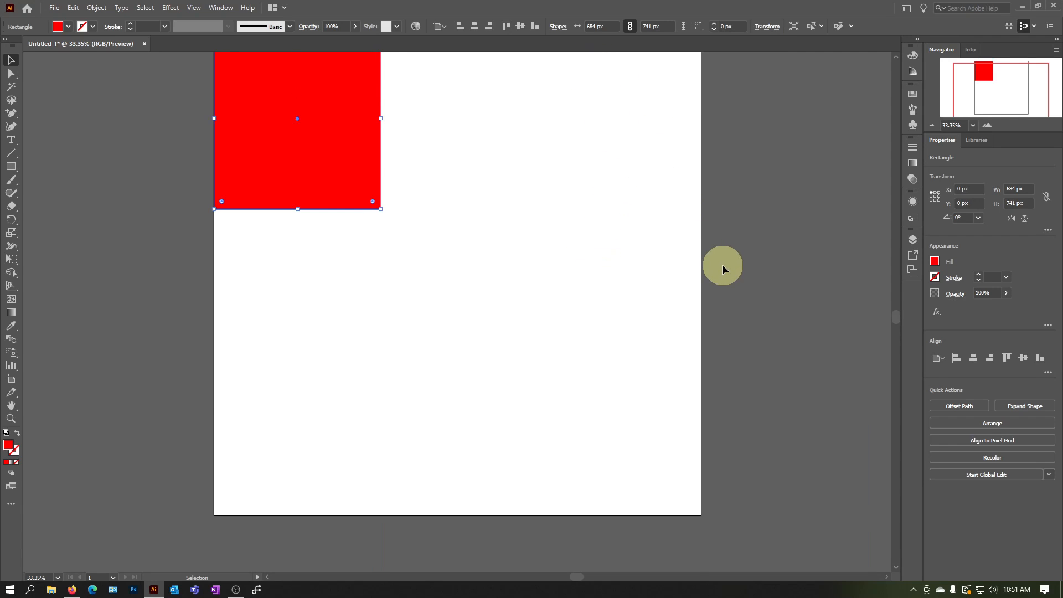
pyautogui.scroll(-1, 715, 270)
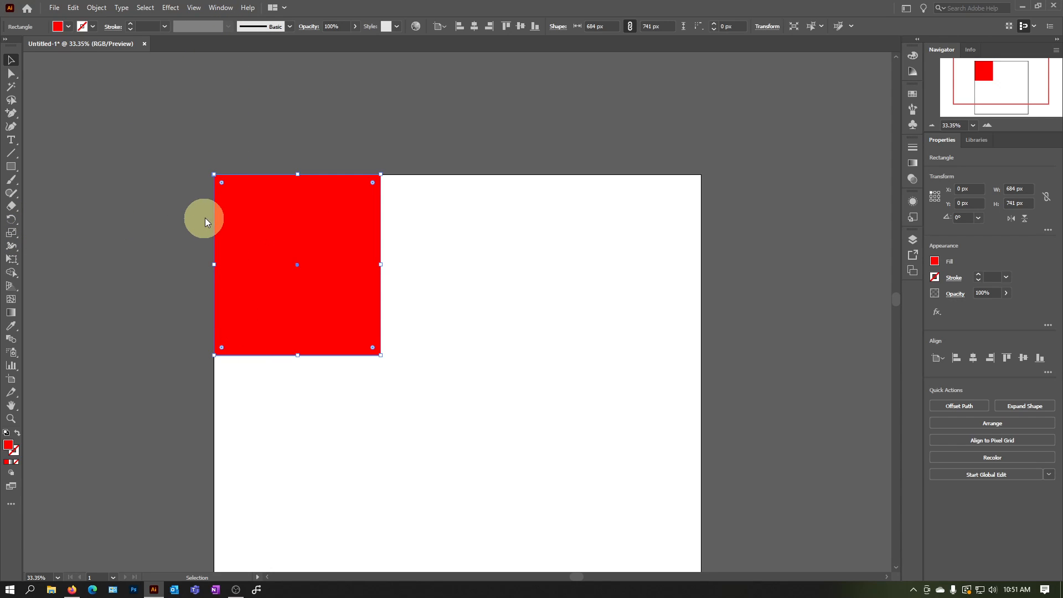
pyautogui.scroll(-2, 266, 160)
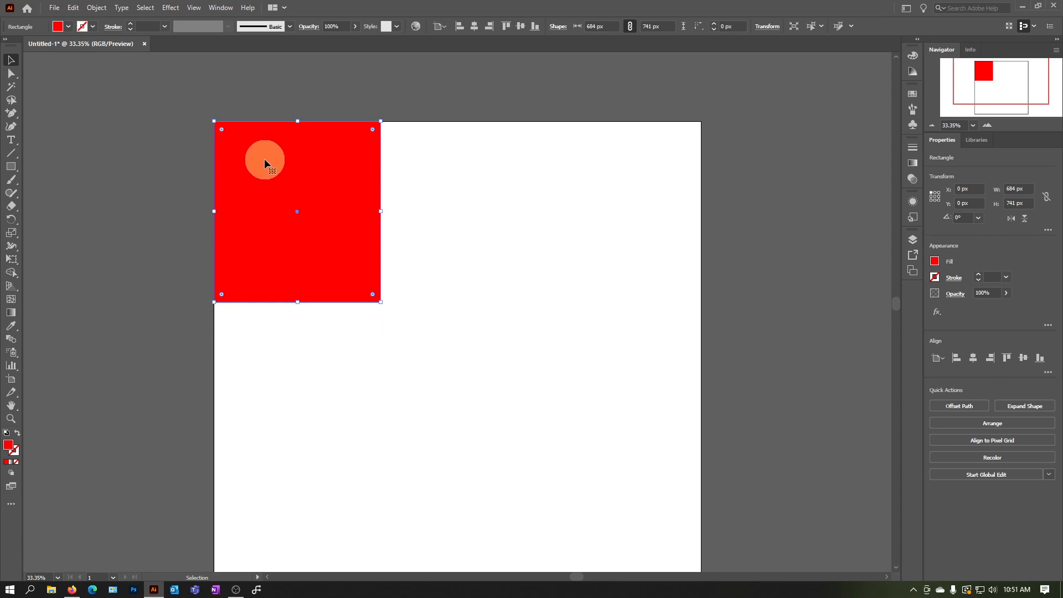
pyautogui.scroll(1, 352, 230)
pyautogui.scroll(-2, 646, 247)
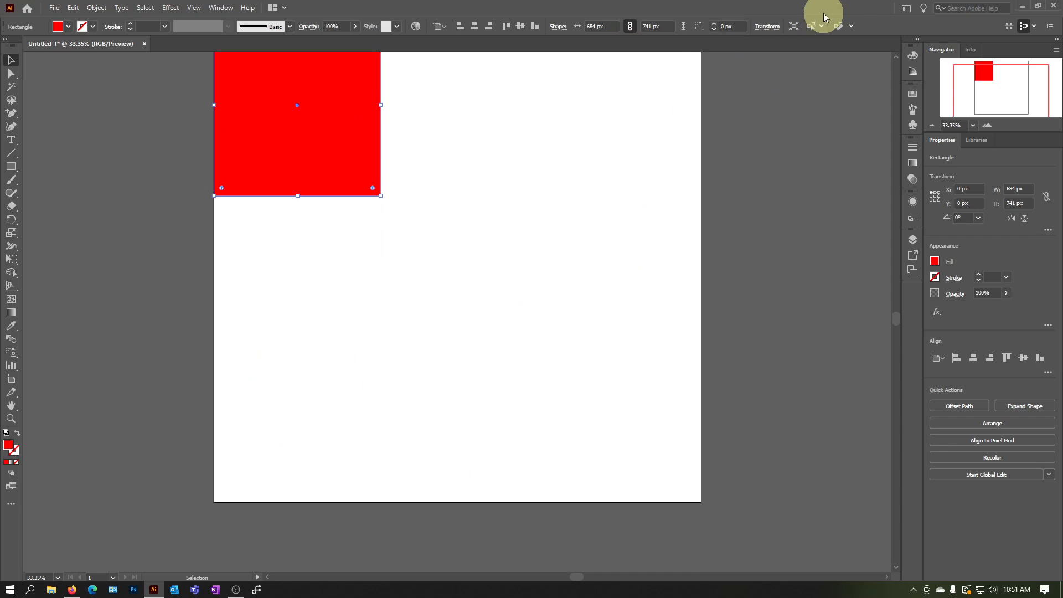
# Change the reference point to the rectangle's bottom-left corner and set its Y position to 2000 px
pyautogui.click(767, 26)
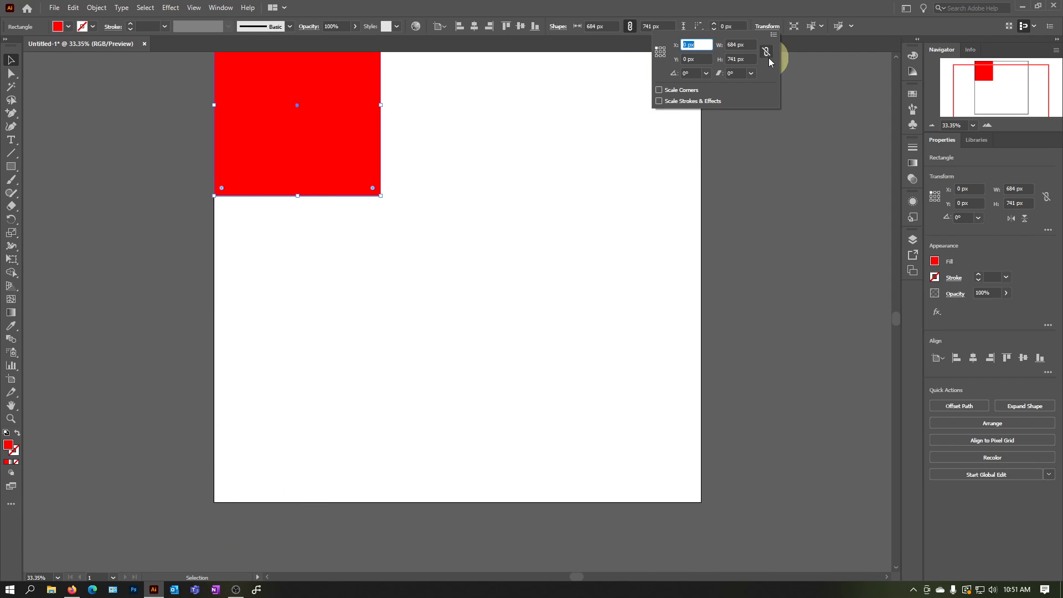
pyautogui.click(656, 56)
pyautogui.click(683, 59)
pyautogui.write('200')
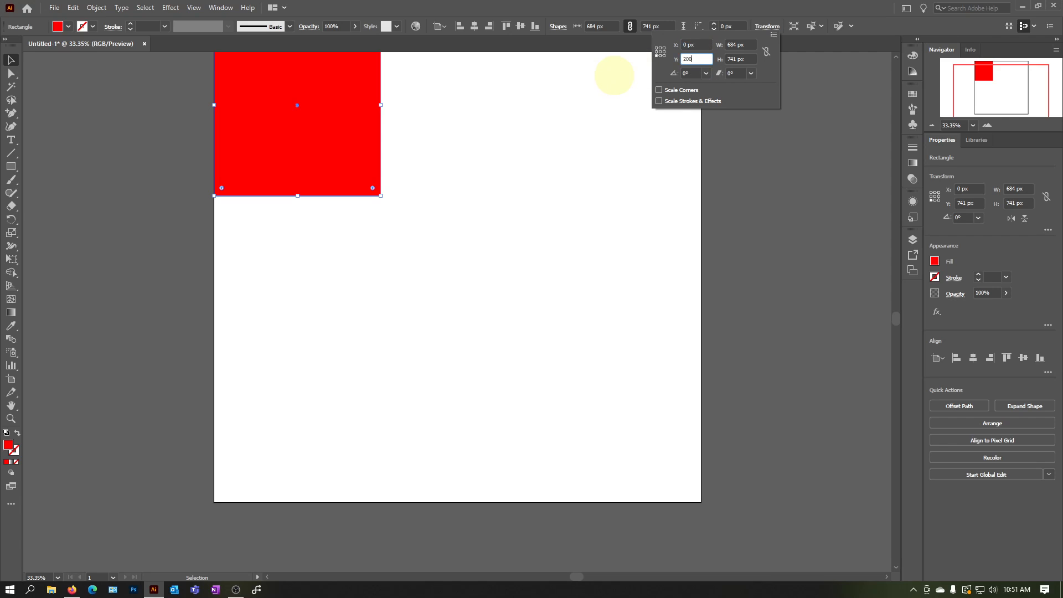
pyautogui.write('0')
pyautogui.press('Return')
pyautogui.scroll(2, 464, 475)
pyautogui.scroll(-1, 430, 480)
pyautogui.scroll(3, 429, 480)
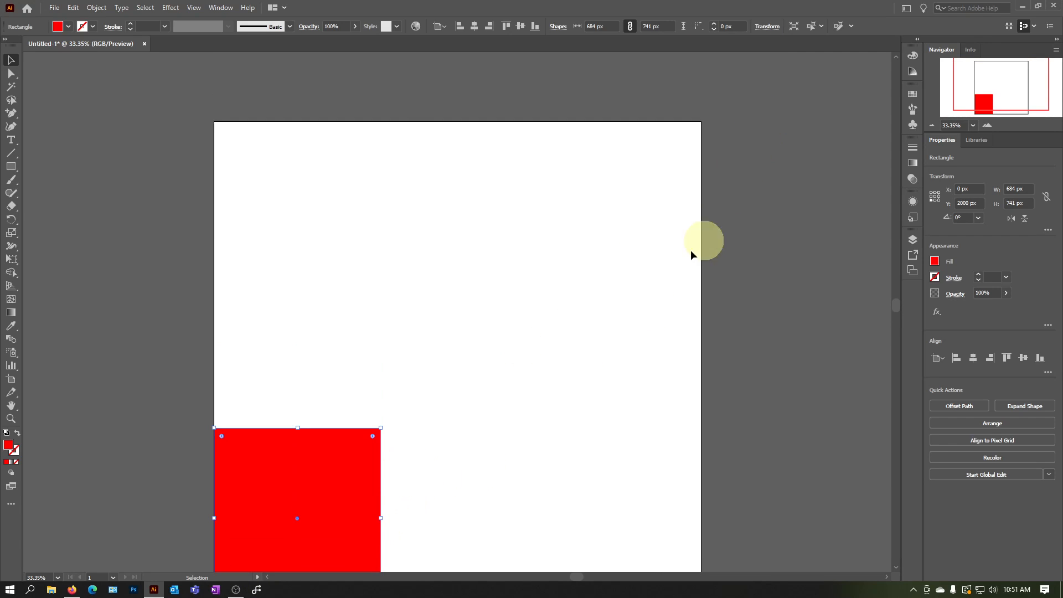
# Set the rectangle's bottom-left corner to X 2000 px and Y 0 px
pyautogui.click(770, 27)
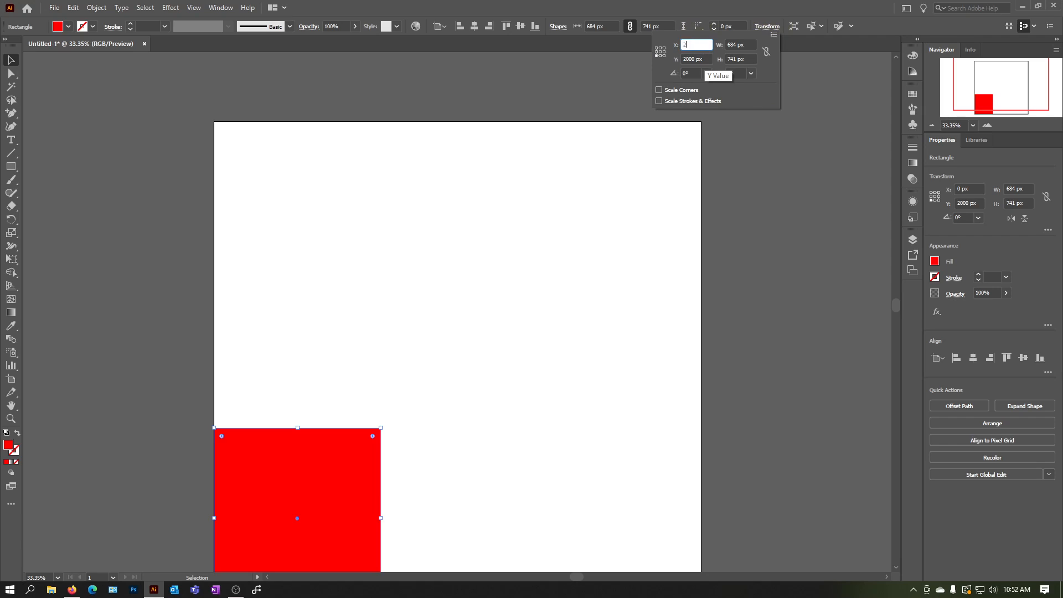
pyautogui.write('2000')
pyautogui.press('Tab')
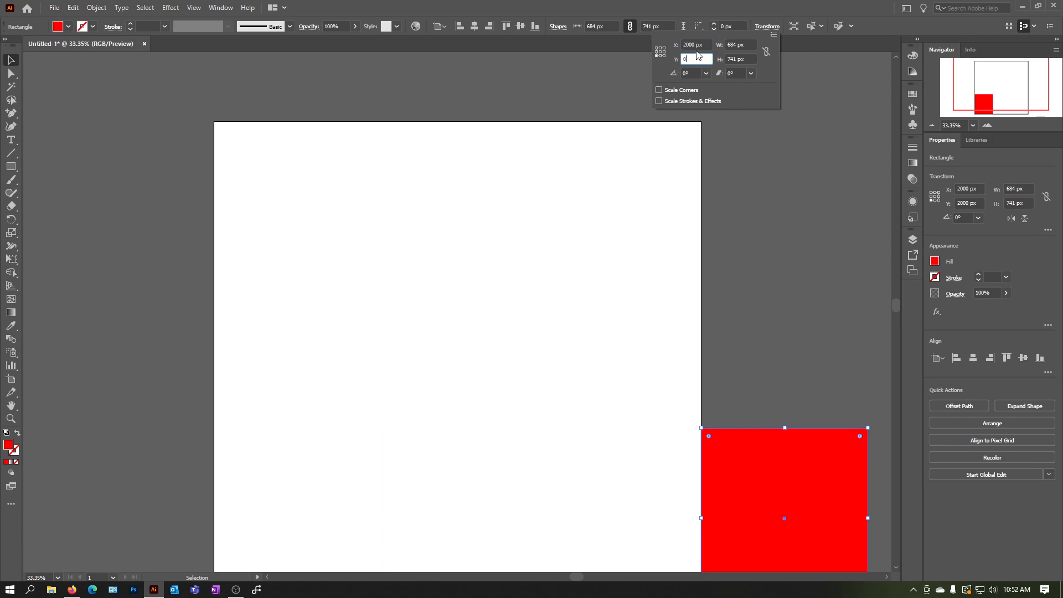
pyautogui.click(702, 45)
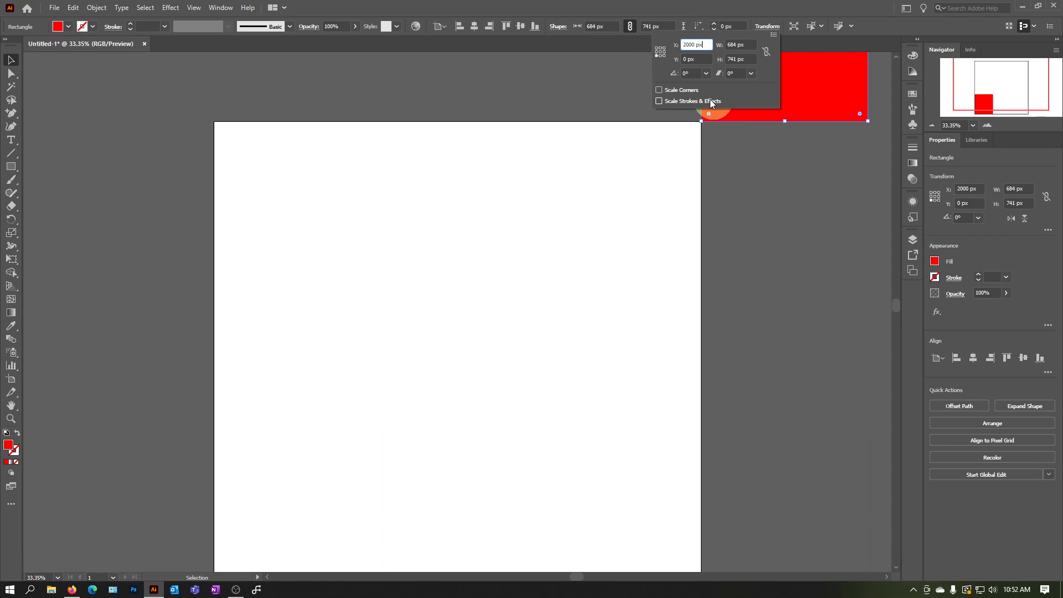
# Change the reference point to the rectangle's top-right corner and position it at X 2000 px and Y 0 px
pyautogui.click(664, 48)
pyautogui.moveTo(703, 46); pyautogui.dragTo(650, 47)
pyautogui.write('2000')
pyautogui.press('Tab')
pyautogui.write('0')
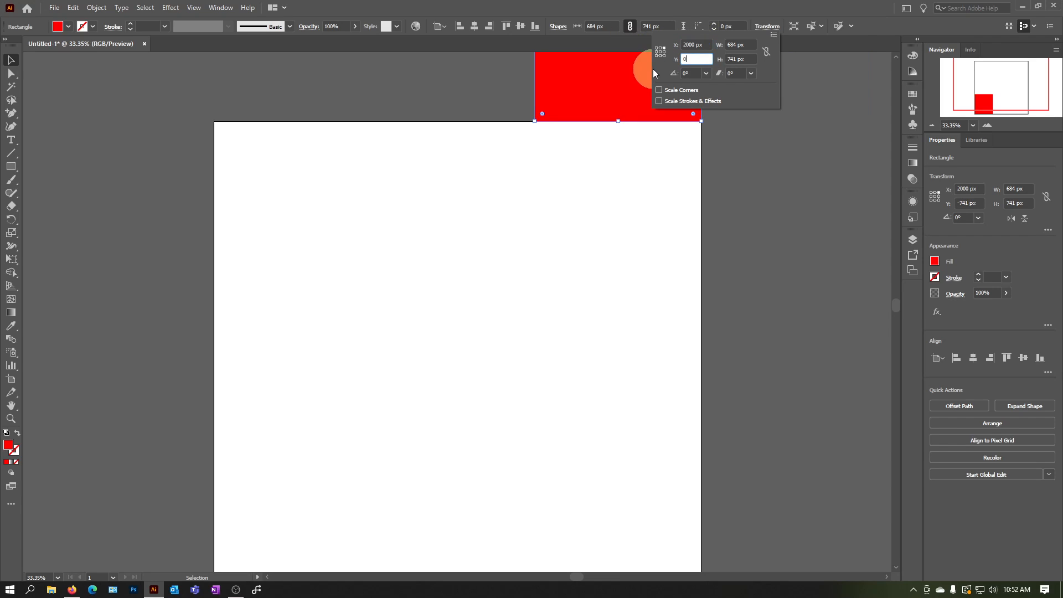
pyautogui.press('Return')
pyautogui.click(776, 280)
pyautogui.click(605, 218)
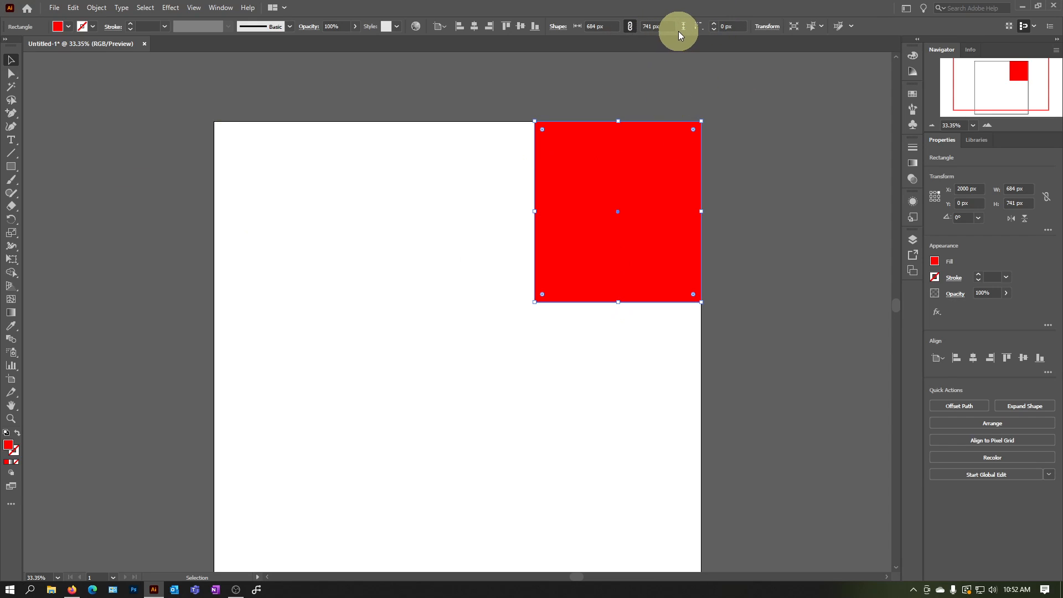
# Change the reference point back to the rectangle's top-left corner and set its X position to 0 px
pyautogui.click(768, 27)
pyautogui.write('0')
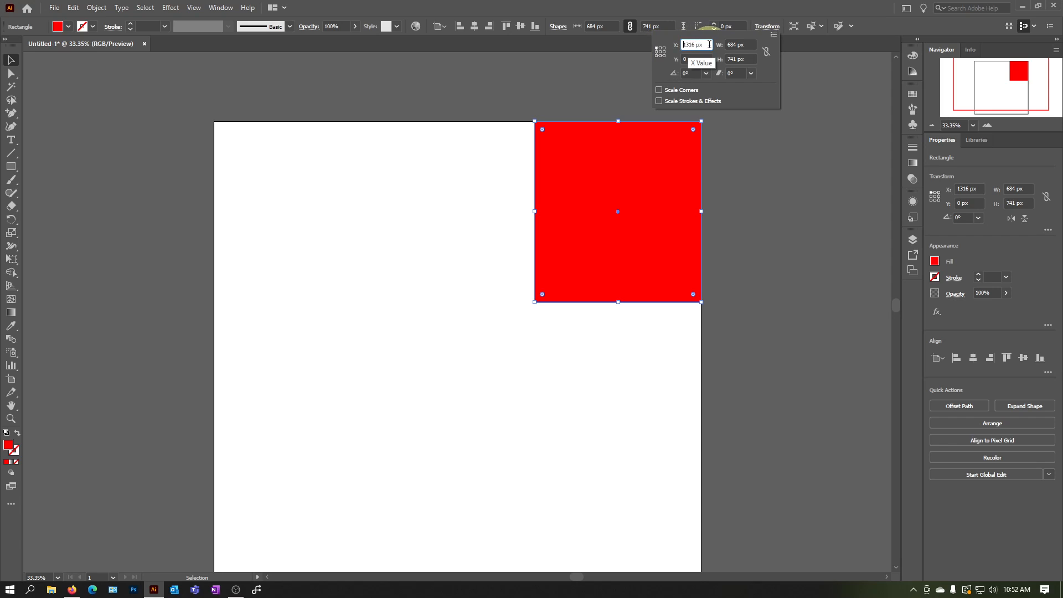
pyautogui.press('Return')
pyautogui.click(526, 251)
pyautogui.scroll(-2, 526, 253)
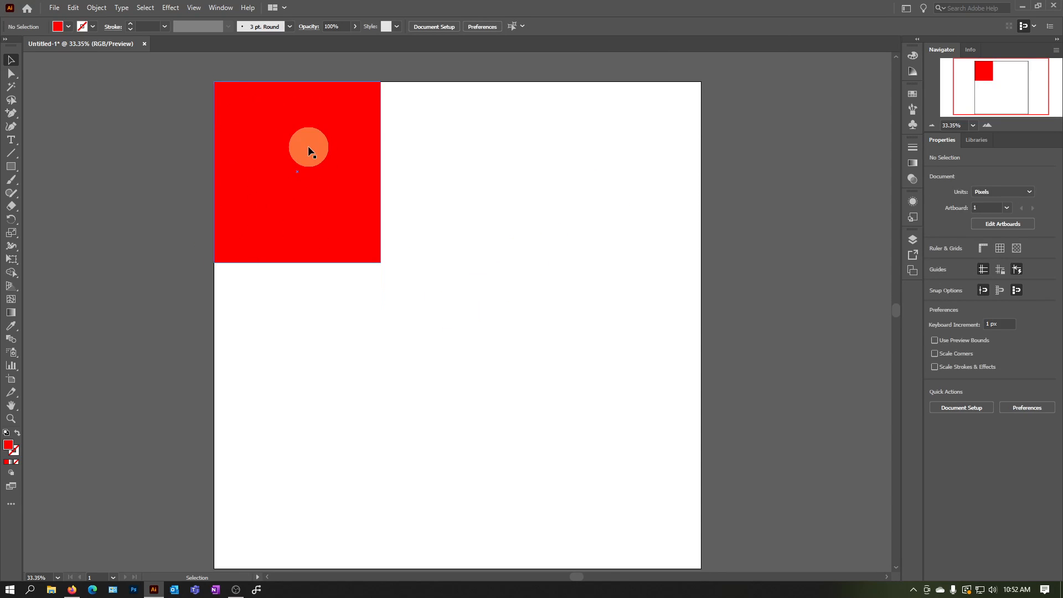
# Resize the red rectangle to 1000 px wide and 1000 px high from its top-left corner
pyautogui.click(366, 178)
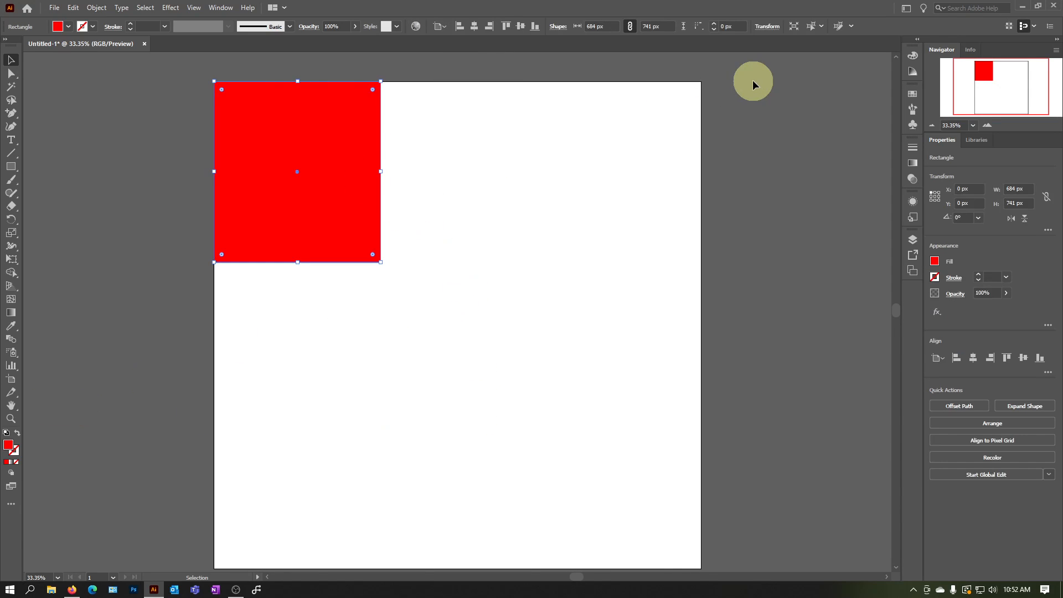
pyautogui.click(767, 26)
pyautogui.click(742, 44)
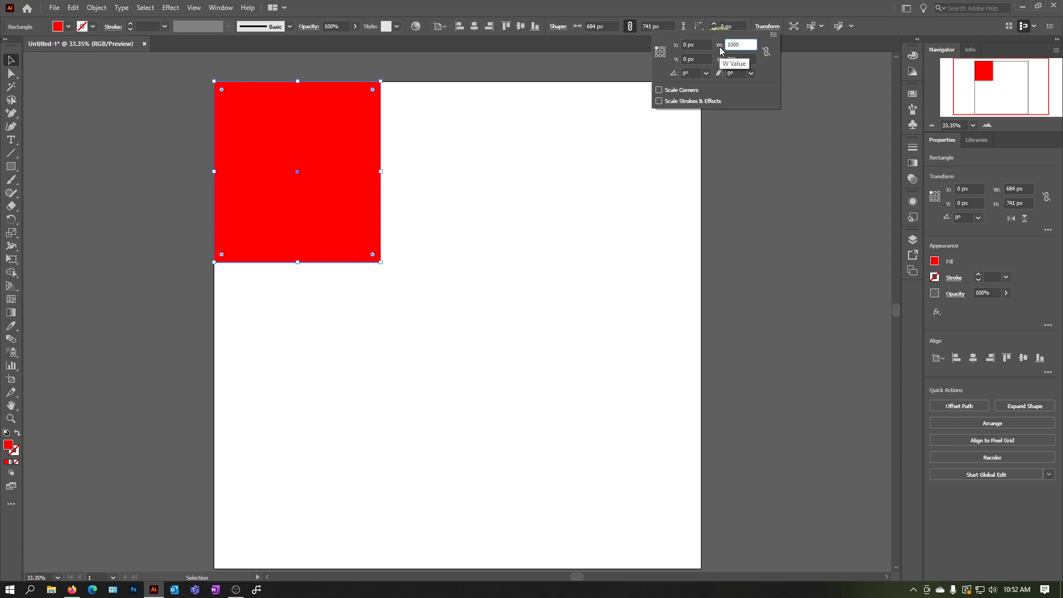
pyautogui.click(742, 59)
pyautogui.write('1000')
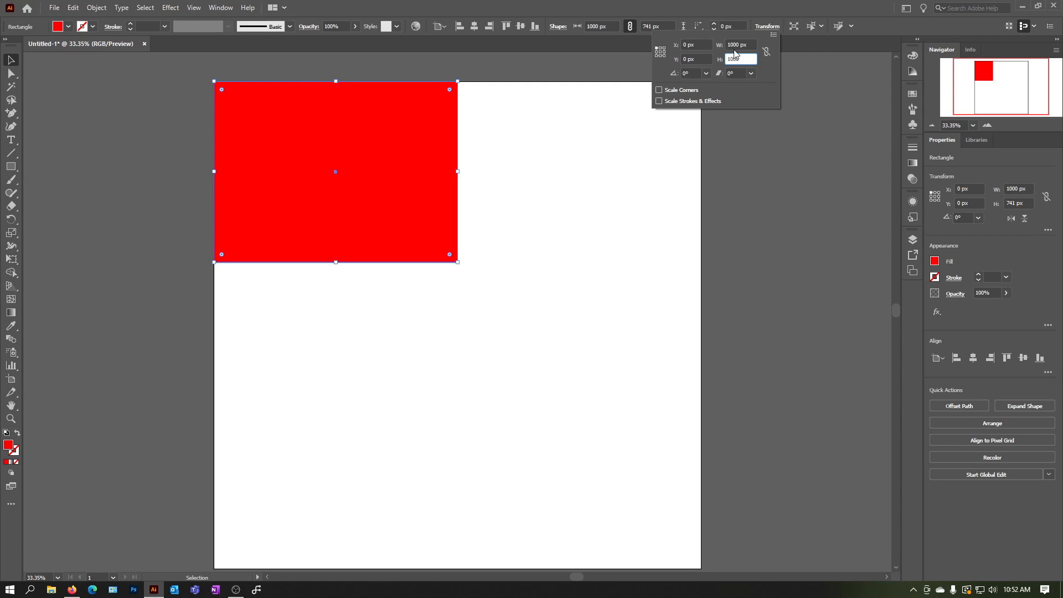
pyautogui.press('Return')
pyautogui.scroll(-1, 358, 314)
pyautogui.scroll(1, 357, 314)
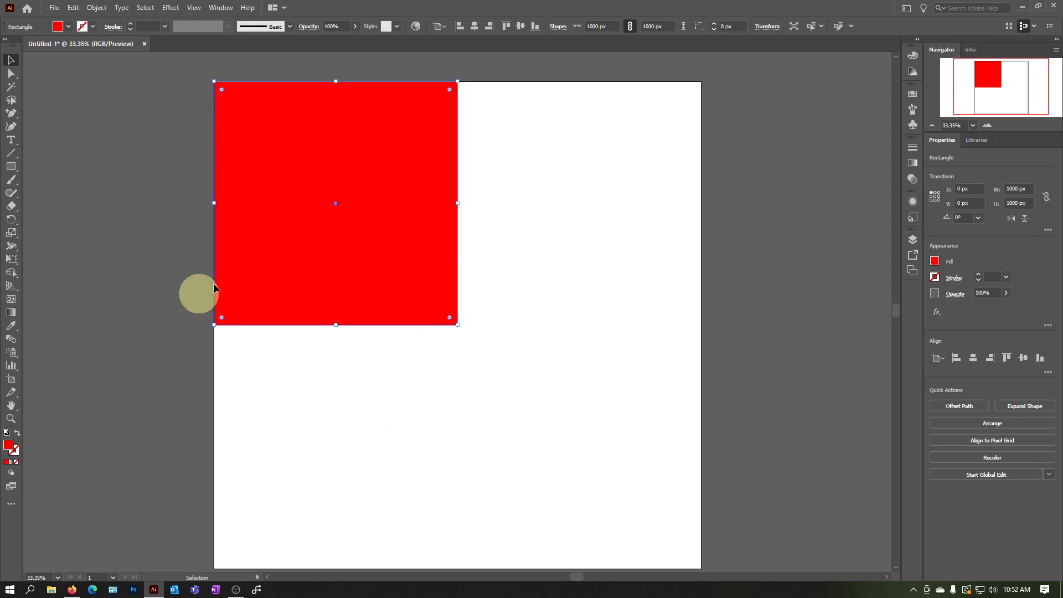
# Resize the red rectangle to 500 px wide and 500 px high from its top-left reference point
pyautogui.click(764, 29)
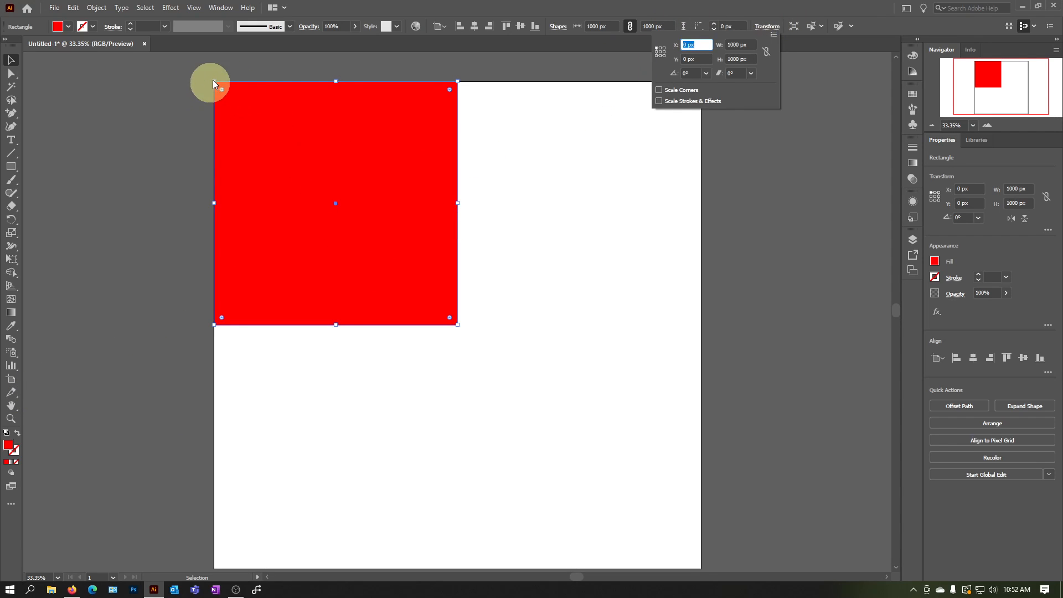
pyautogui.click(750, 45)
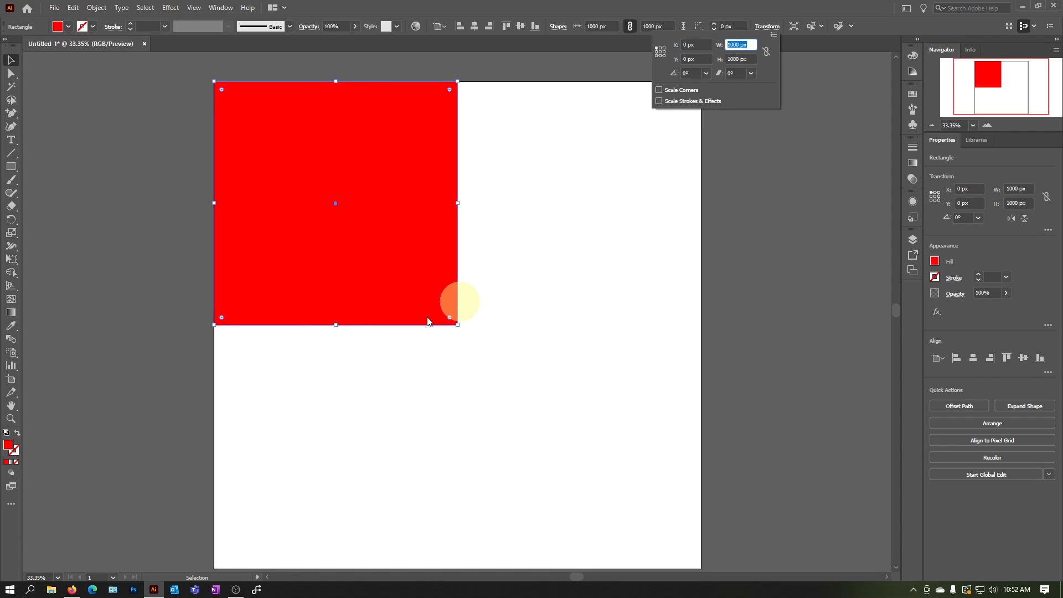
pyautogui.write('5000')
pyautogui.press('BackSpace')
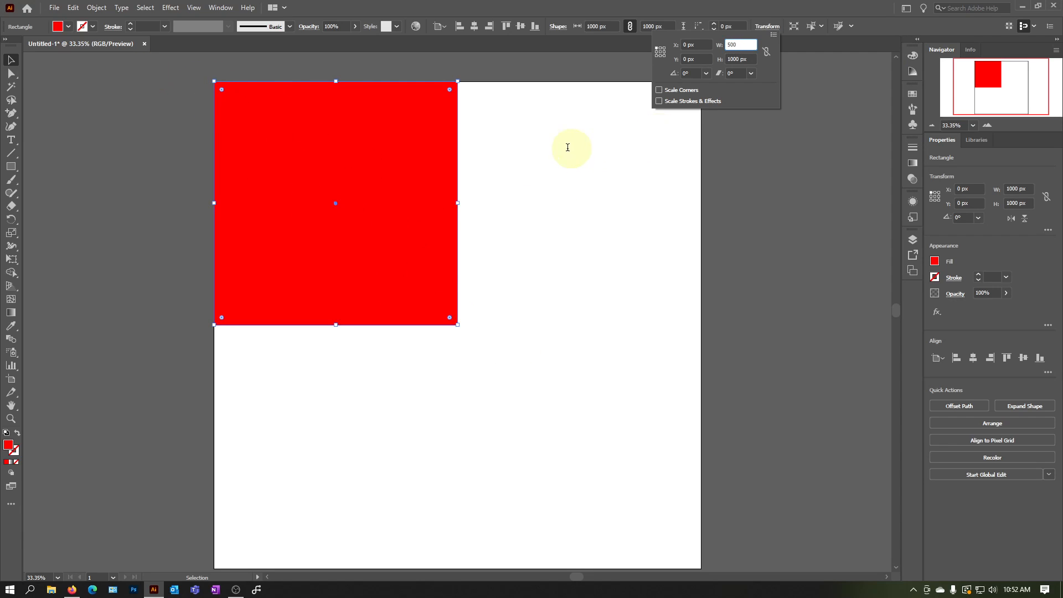
pyautogui.press('Tab')
pyautogui.write('500')
pyautogui.press('Tab')
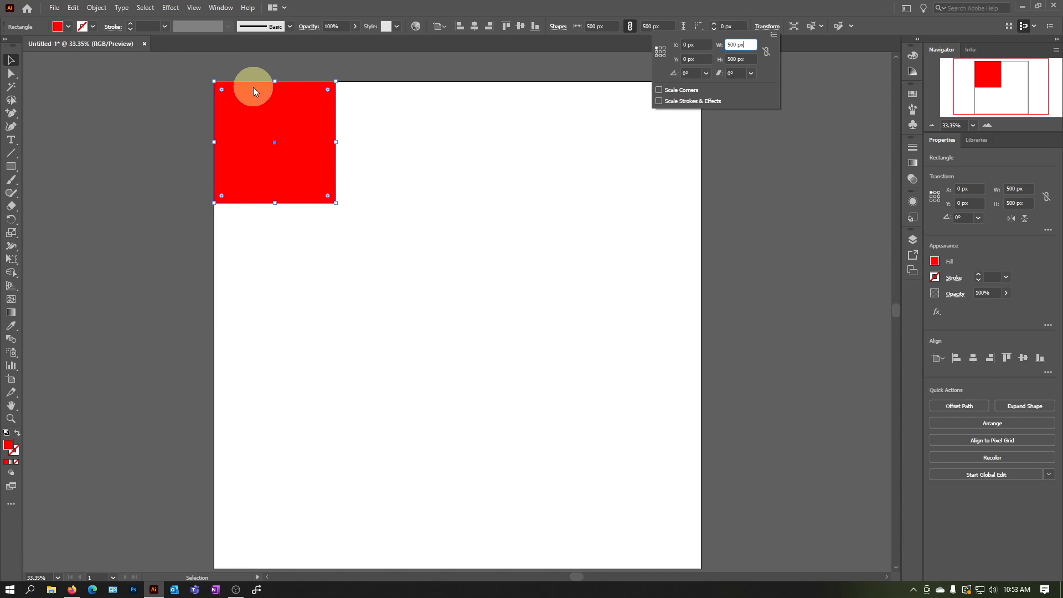
# Change the rectangle's reference point to its center and resize it to 1000 px wide and 1000 px high
pyautogui.click(661, 52)
pyautogui.write('1000')
pyautogui.press('Tab')
pyautogui.write('100')
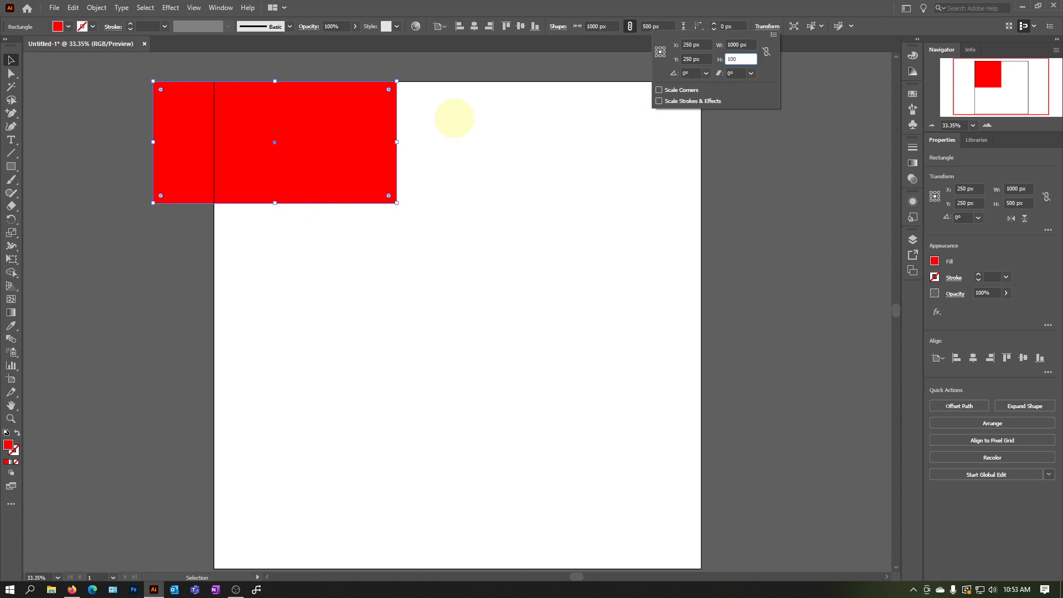
pyautogui.click(324, 161)
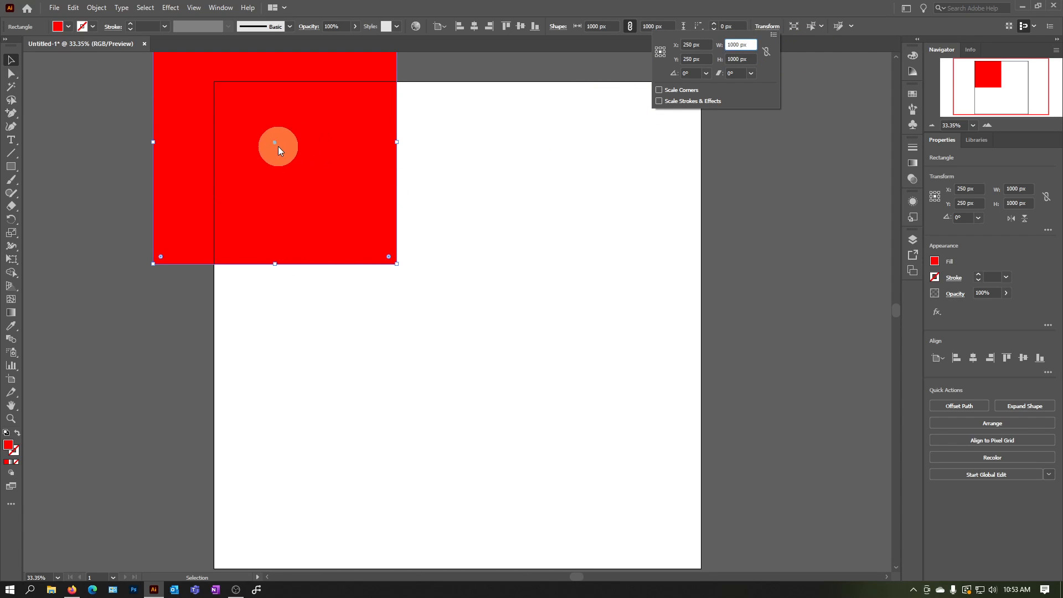
# Change the reference point to the top-left corner, position the rectangle at X 0 px and Y 0 px, and deselect it
pyautogui.click(656, 48)
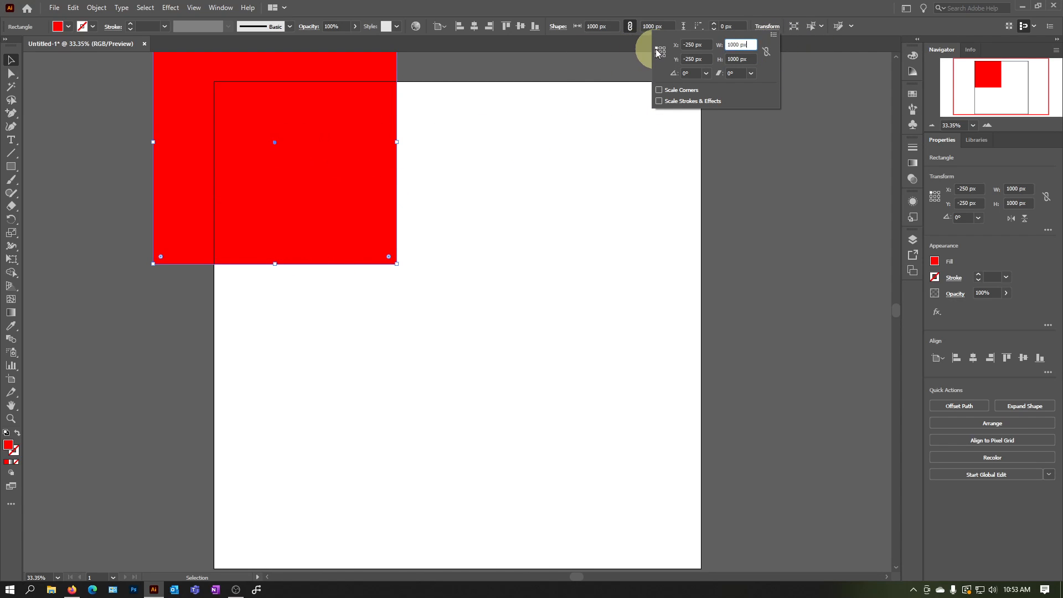
pyautogui.click(703, 42)
pyautogui.write('0')
pyautogui.press('Tab')
pyautogui.write('0')
pyautogui.press('Return')
pyautogui.click(617, 428)
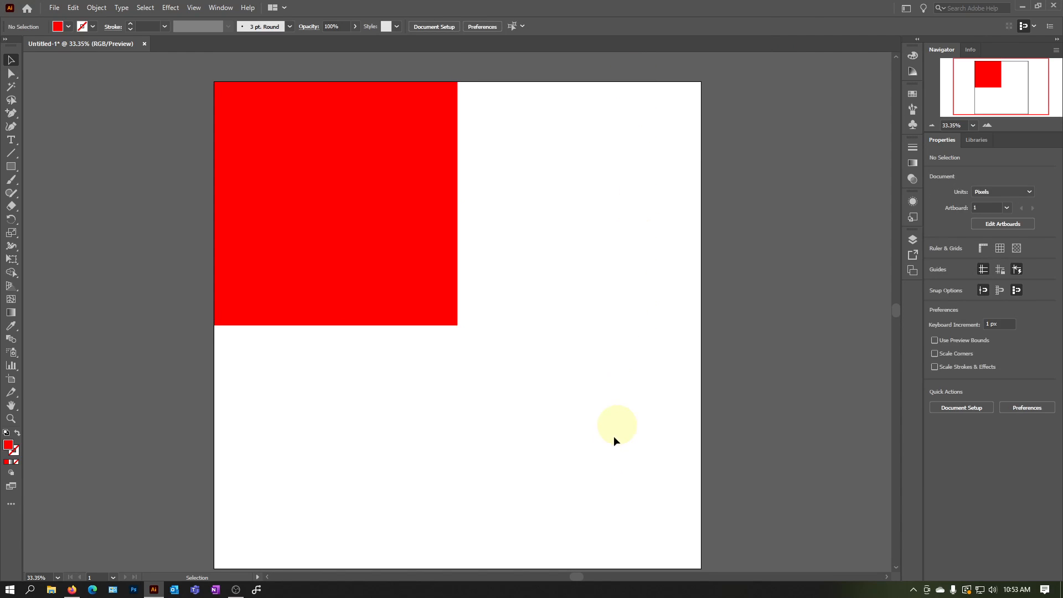
# Move the red square freehand down and right, away from the artboard's top-left corner
pyautogui.scroll(-1, 609, 449)
pyautogui.moveTo(384, 142); pyautogui.dragTo(457, 184)
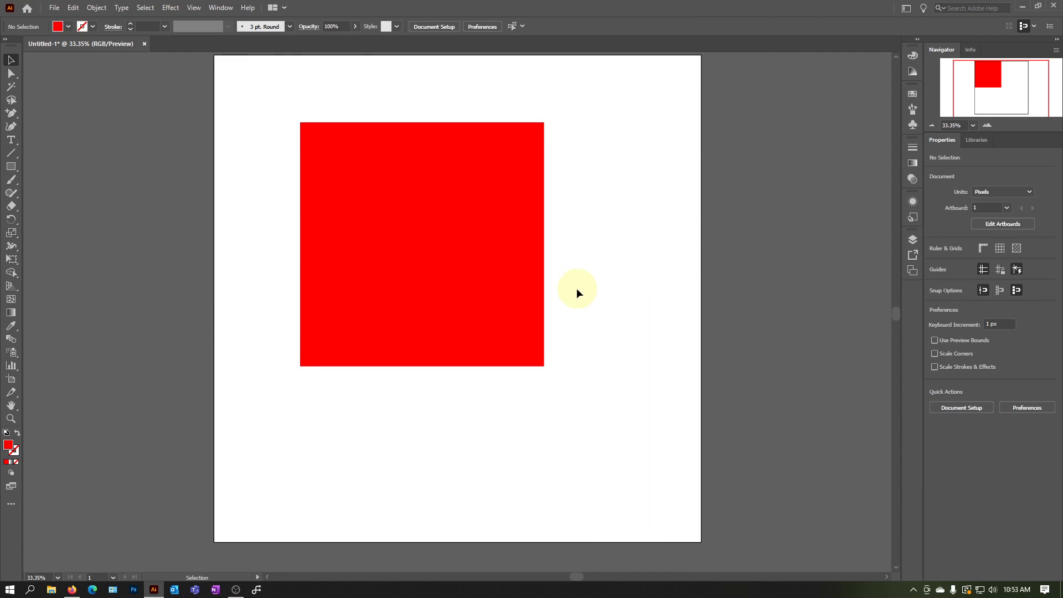
pyautogui.scroll(2, 614, 314)
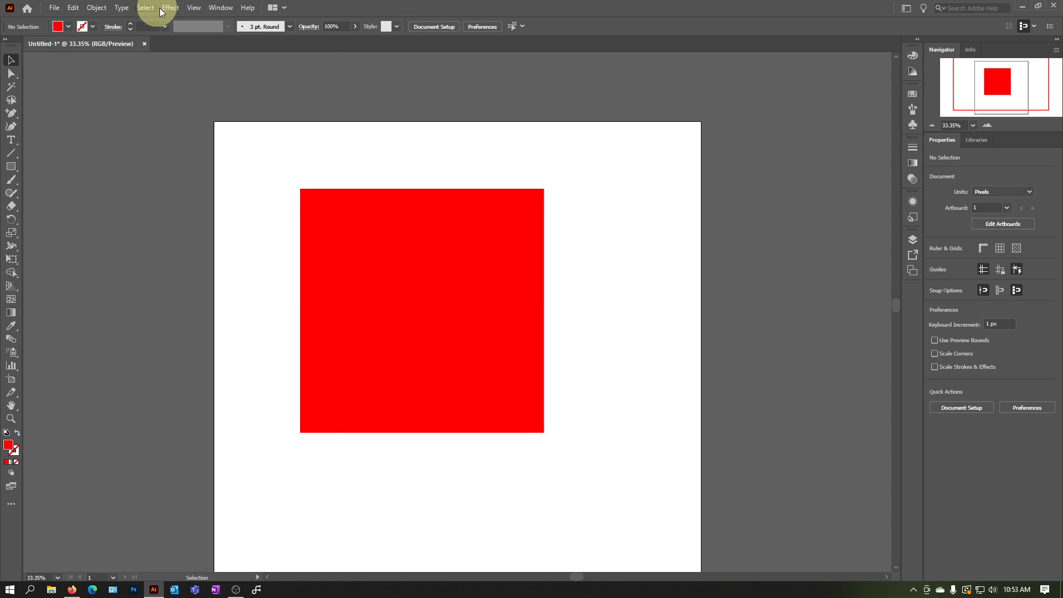
# Turn off Snap to Pixel for the document
pyautogui.click(219, 7)
pyautogui.click(714, 3)
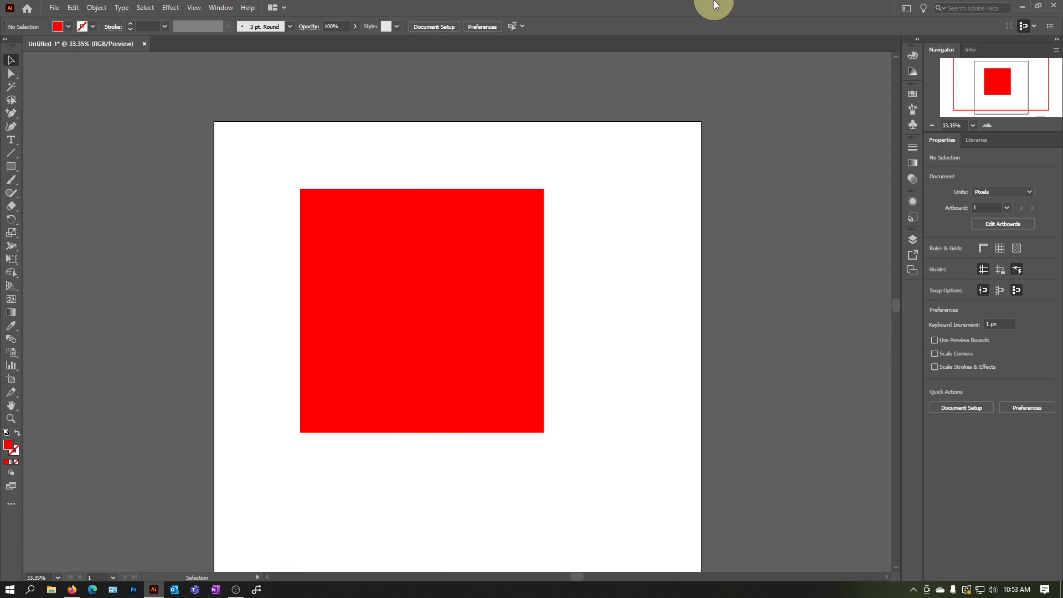
pyautogui.click(197, 8)
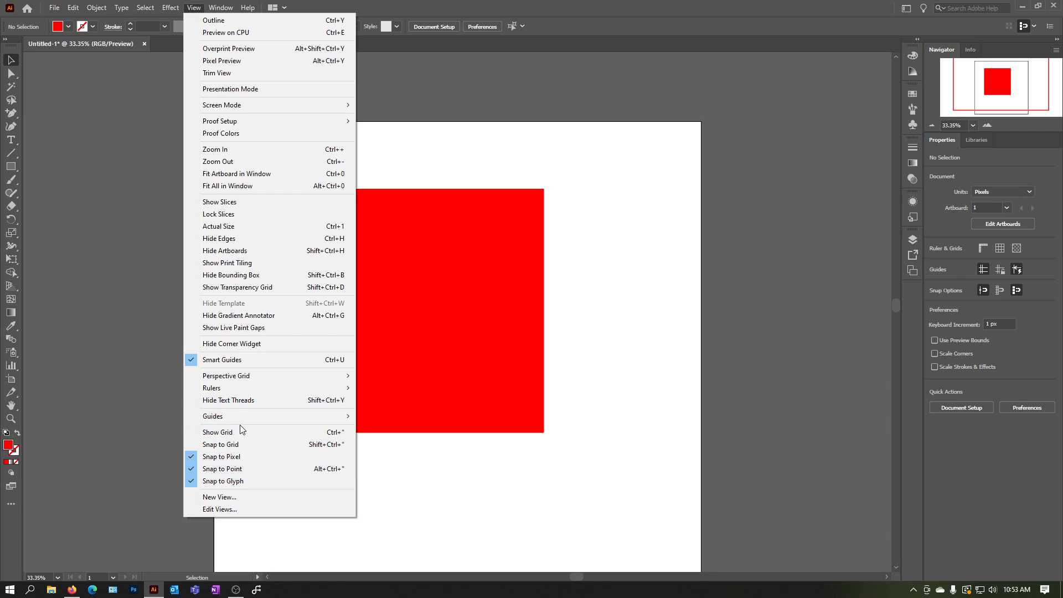
pyautogui.click(228, 457)
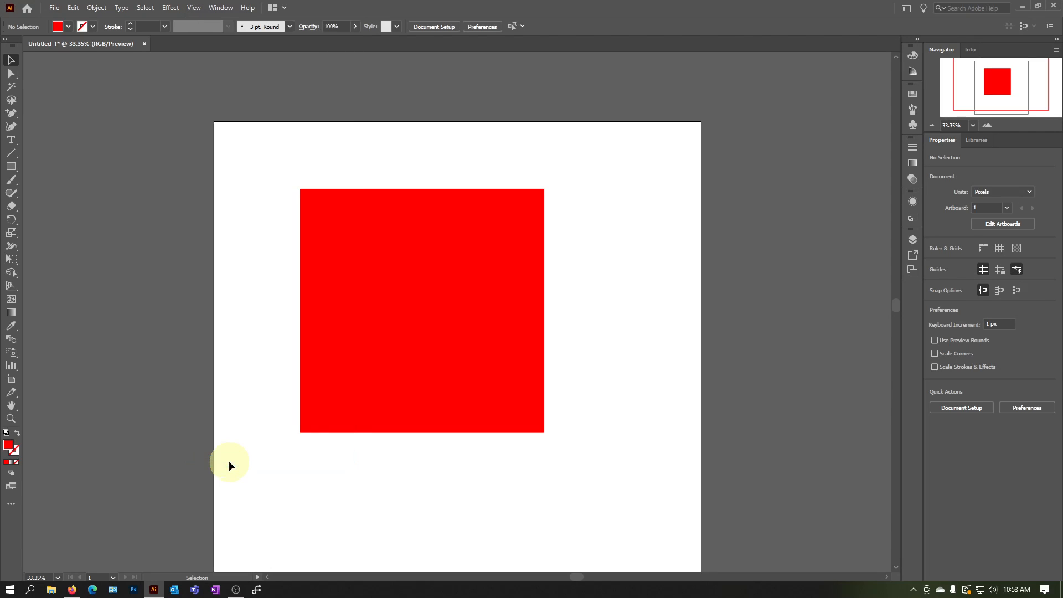
# Move the red square back so its top-left corner snaps to the artboard's corner at X 0 px and Y 0 px
pyautogui.click(195, 7)
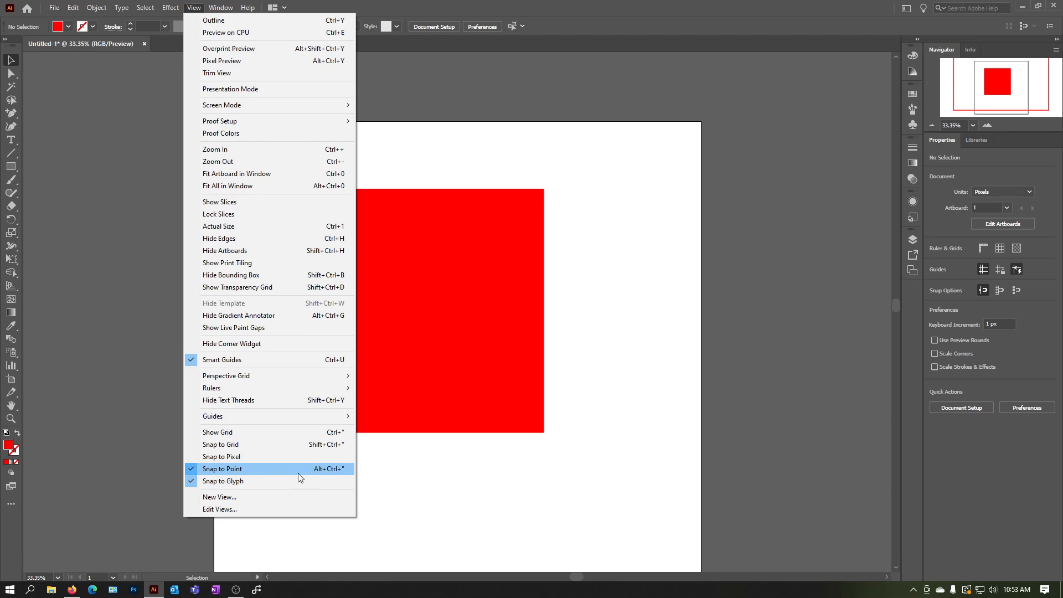
pyautogui.click(659, 378)
pyautogui.moveTo(408, 315); pyautogui.dragTo(319, 254)
pyautogui.click(736, 303)
pyautogui.click(430, 276)
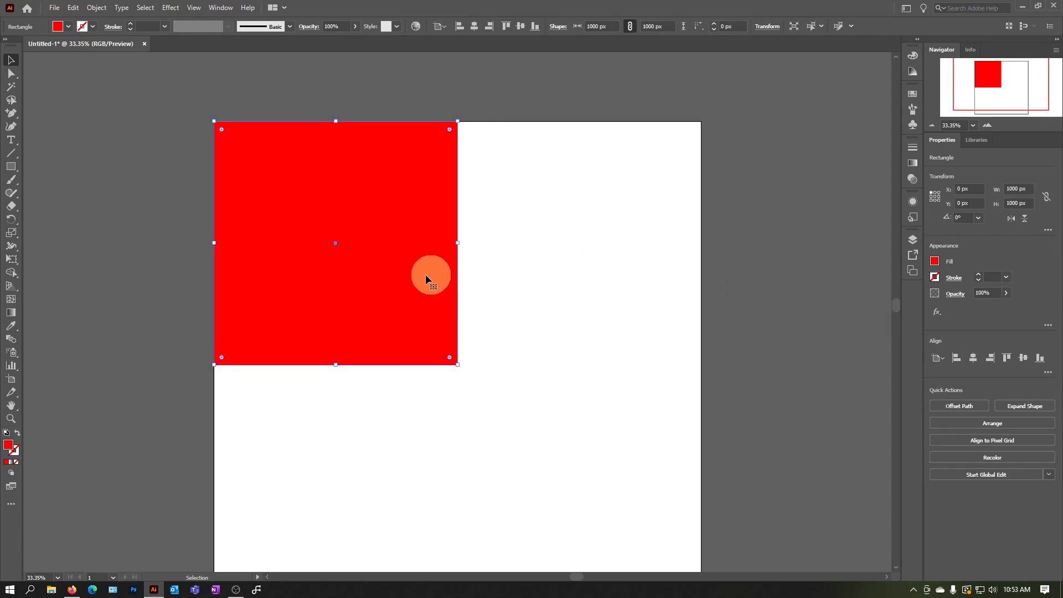
# Duplicate the red square toward the artboard's lower right and scale the copy down proportionally to about 395 px
pyautogui.moveTo(372, 282); pyautogui.dragTo(651, 367)
pyautogui.moveTo(735, 207); pyautogui.dragTo(592, 356)
pyautogui.scroll(4, 536, 433)
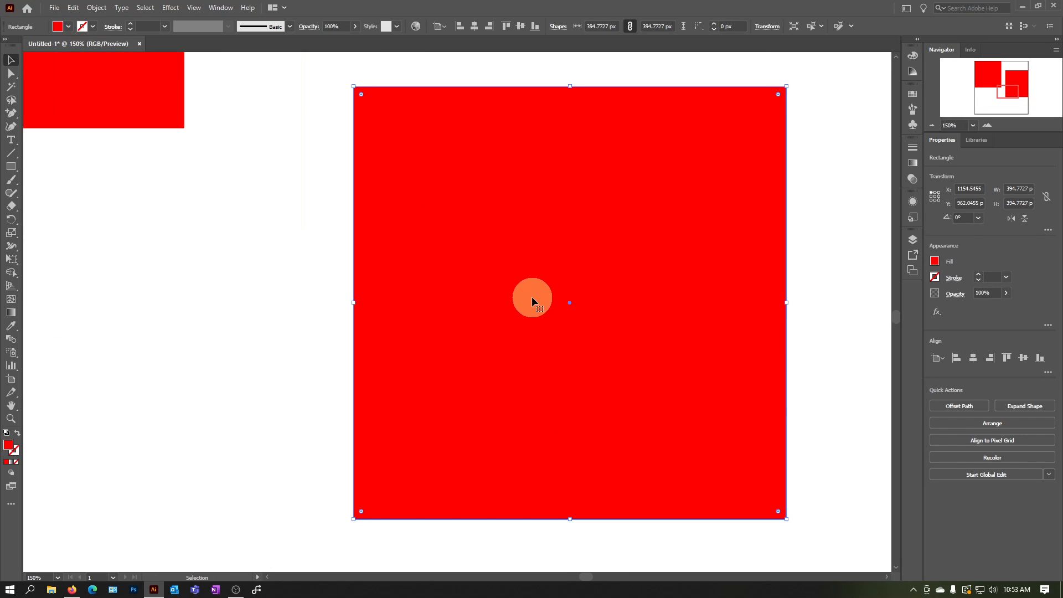
pyautogui.scroll(-2, 532, 297)
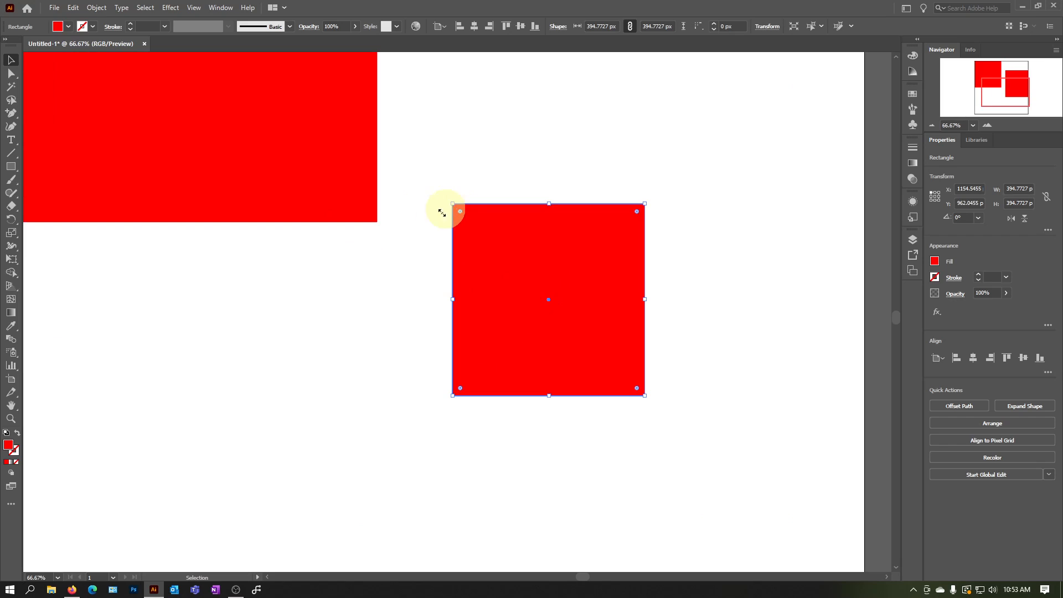
# Nudge the small square slightly down and left, and turn off Snap to Point
pyautogui.moveTo(554, 234)
pyautogui.mouseDown()
pyautogui.moveTo(465, 249)
pyautogui.moveTo(543, 242)
pyautogui.mouseUp()
pyautogui.click(194, 7)
pyautogui.click(275, 469)
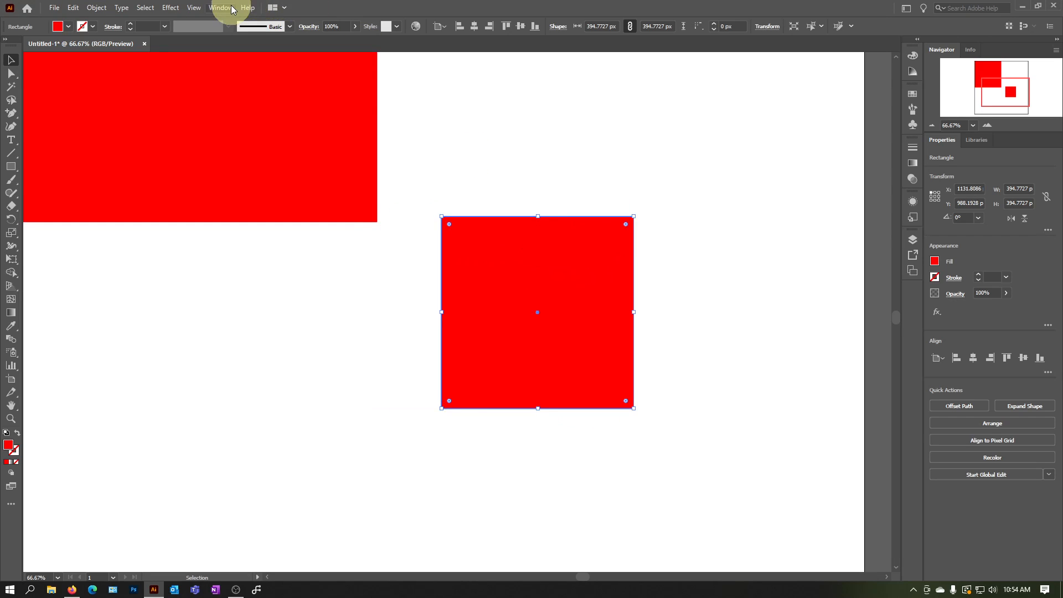
# Turn on Snap to Point and snap the small square's top-left corner to the large square's bottom-right corner at X 1000 px, Y 1000 px
pyautogui.click(214, 11)
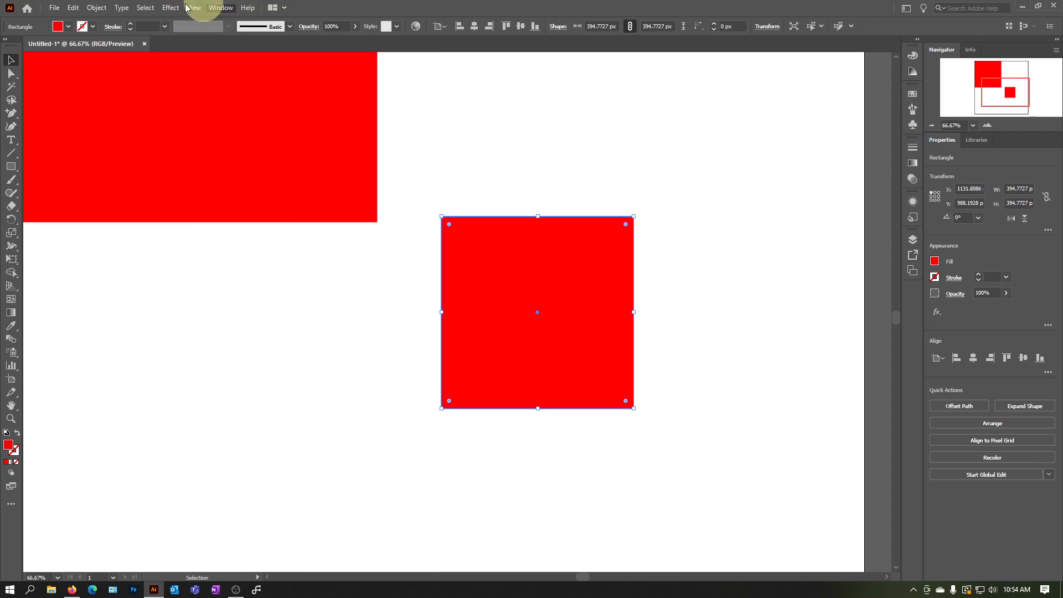
pyautogui.click(196, 8)
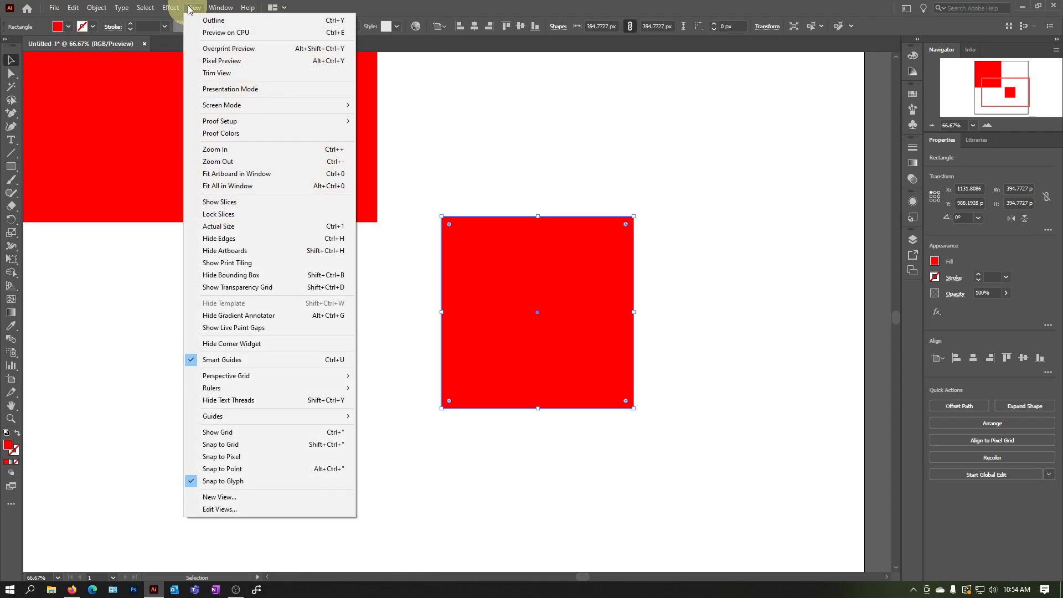
pyautogui.click(260, 469)
pyautogui.moveTo(509, 253); pyautogui.dragTo(469, 281)
pyautogui.moveTo(467, 279)
pyautogui.mouseDown()
pyautogui.moveTo(796, 360)
pyautogui.moveTo(533, 270)
pyautogui.moveTo(480, 271)
pyautogui.mouseUp()
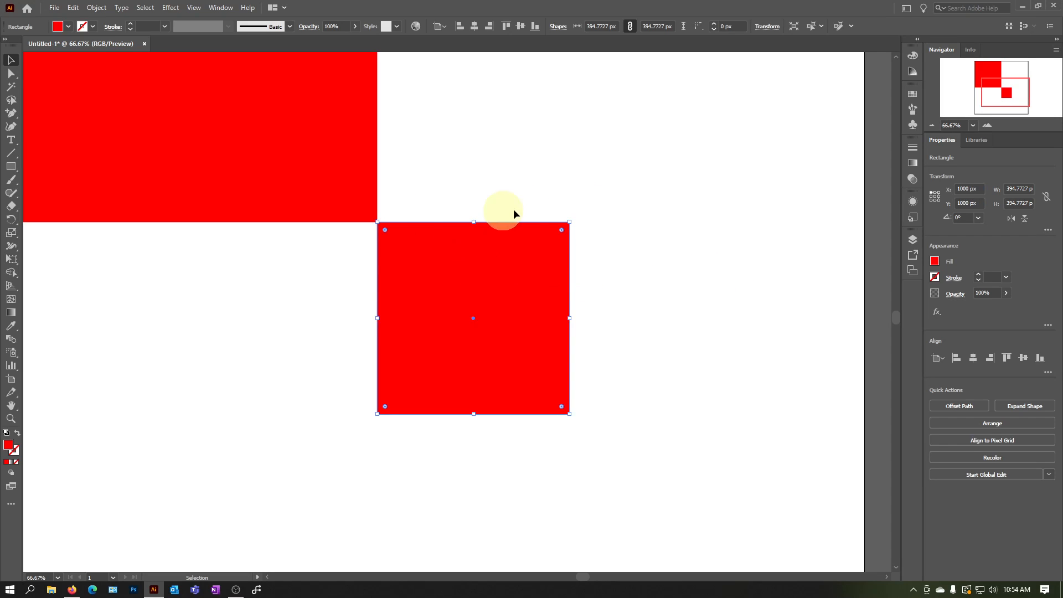
# Examine up close where the two squares' corners meet, and review the available guide and snapping options
pyautogui.click(694, 384)
pyautogui.scroll(1, 694, 384)
pyautogui.keyDown('alt'); pyautogui.scroll(-2, 695, 375); pyautogui.keyUp('alt')
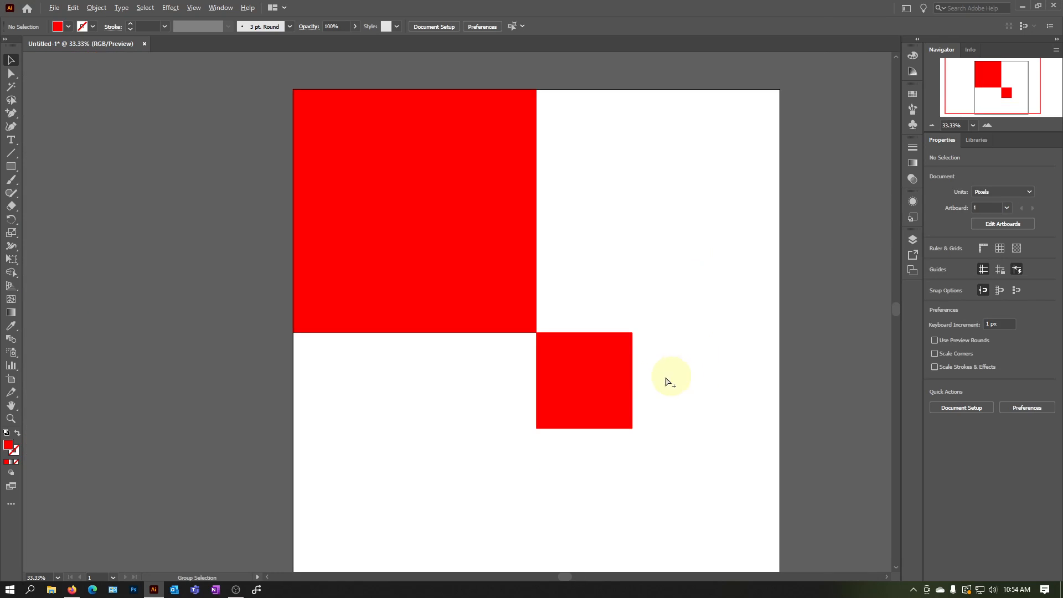
pyautogui.keyDown('alt'); pyautogui.scroll(1, 642, 429); pyautogui.keyUp('alt')
pyautogui.scroll(1, 620, 424)
pyautogui.keyDown('alt'); pyautogui.scroll(1, 506, 292); pyautogui.keyUp('alt')
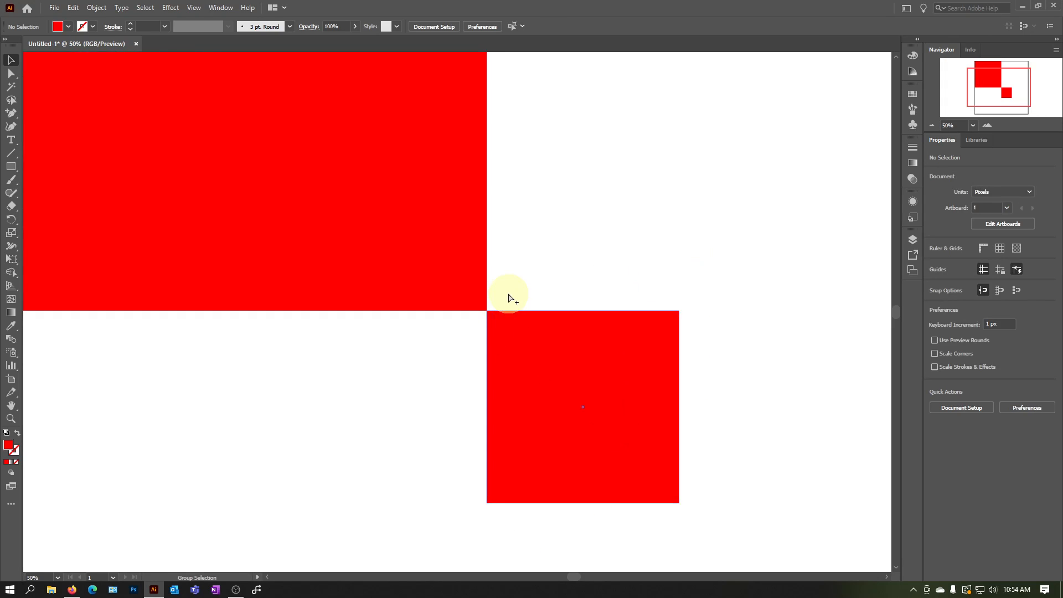
pyautogui.keyDown('alt'); pyautogui.scroll(4, 498, 299); pyautogui.keyUp('alt')
pyautogui.keyDown('alt'); pyautogui.scroll(-6, 426, 378); pyautogui.keyUp('alt')
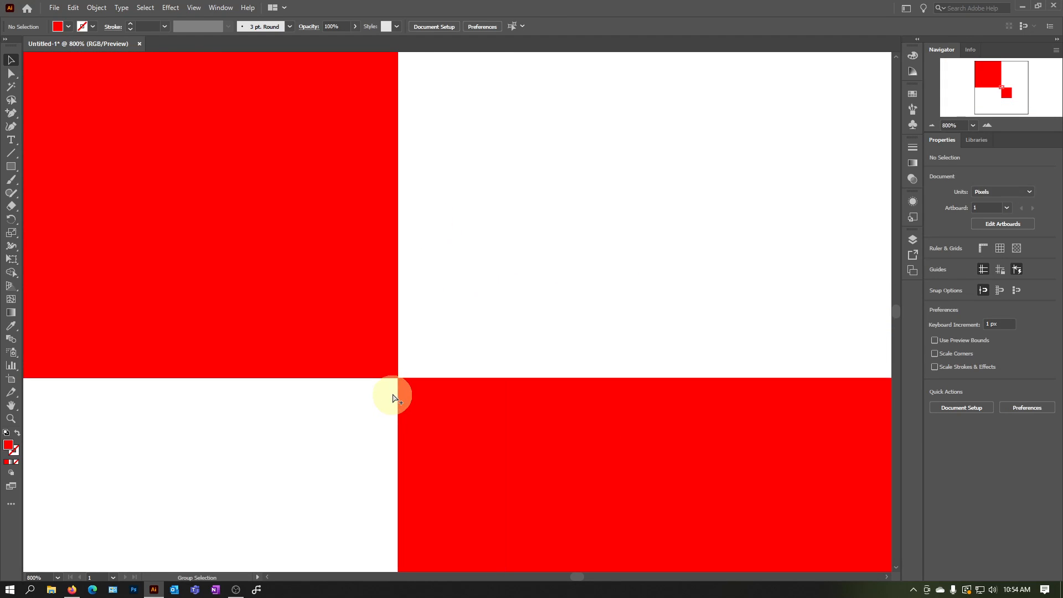
pyautogui.keyDown('alt'); pyautogui.scroll(3, 380, 368); pyautogui.keyUp('alt')
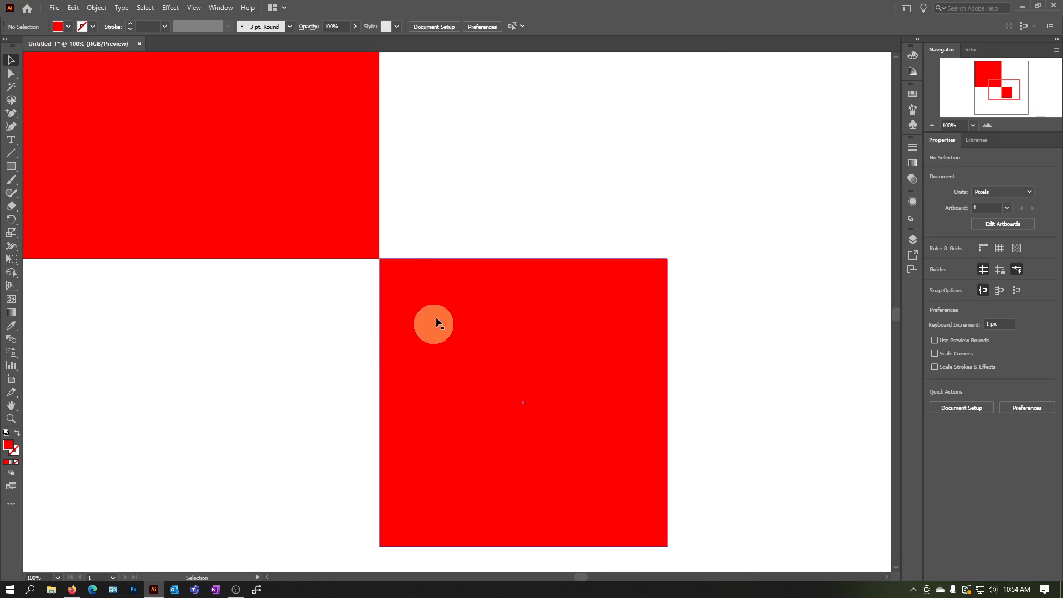
pyautogui.click(193, 8)
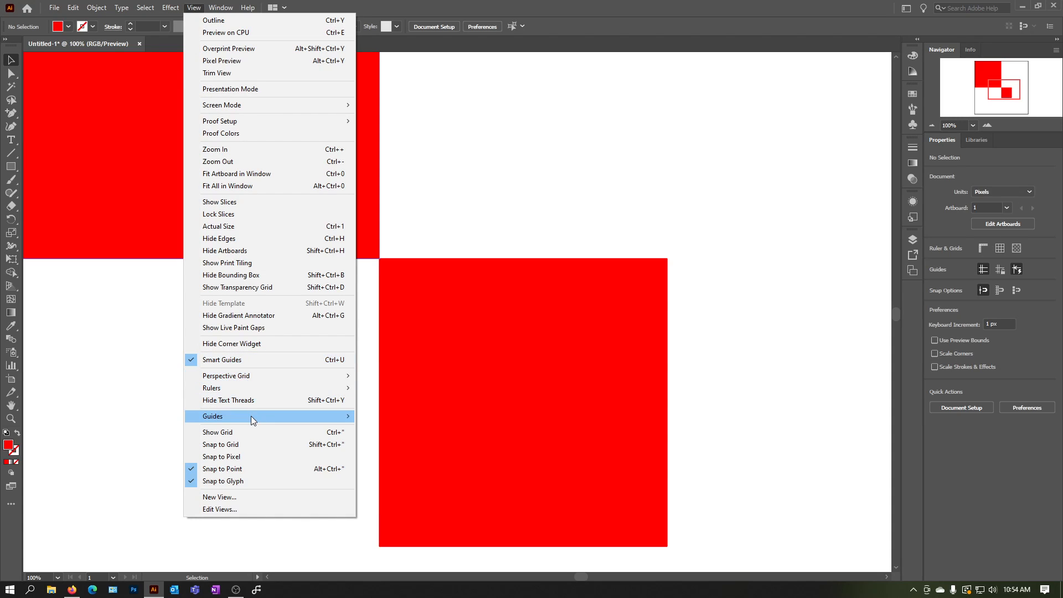
pyautogui.moveTo(251, 416)
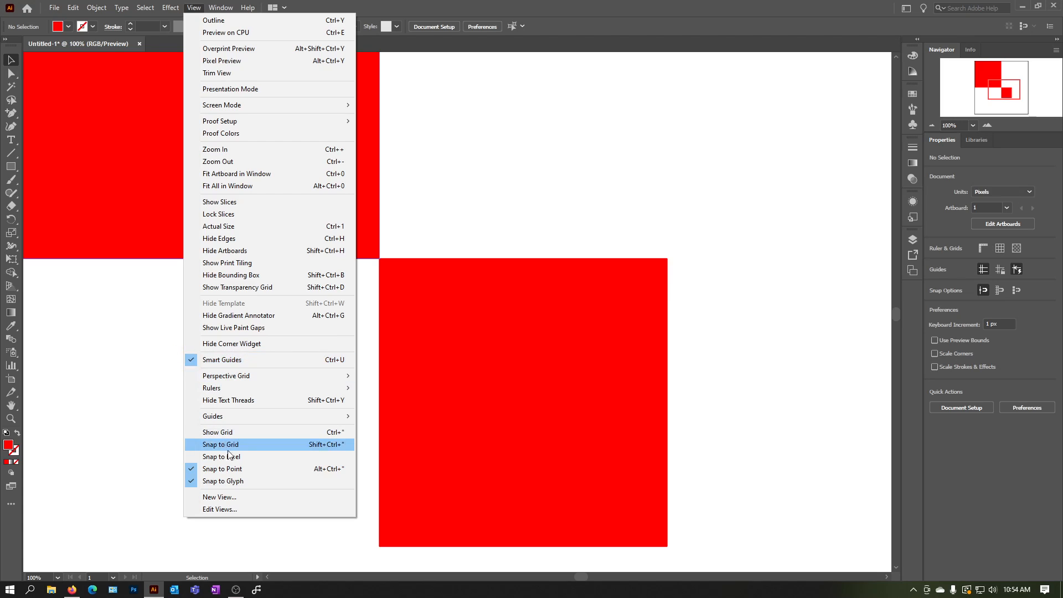
pyautogui.click(688, 6)
# Delete the small red square and the large red square to leave the artboard empty
pyautogui.scroll(-6, 507, 262)
pyautogui.scroll(4, 529, 299)
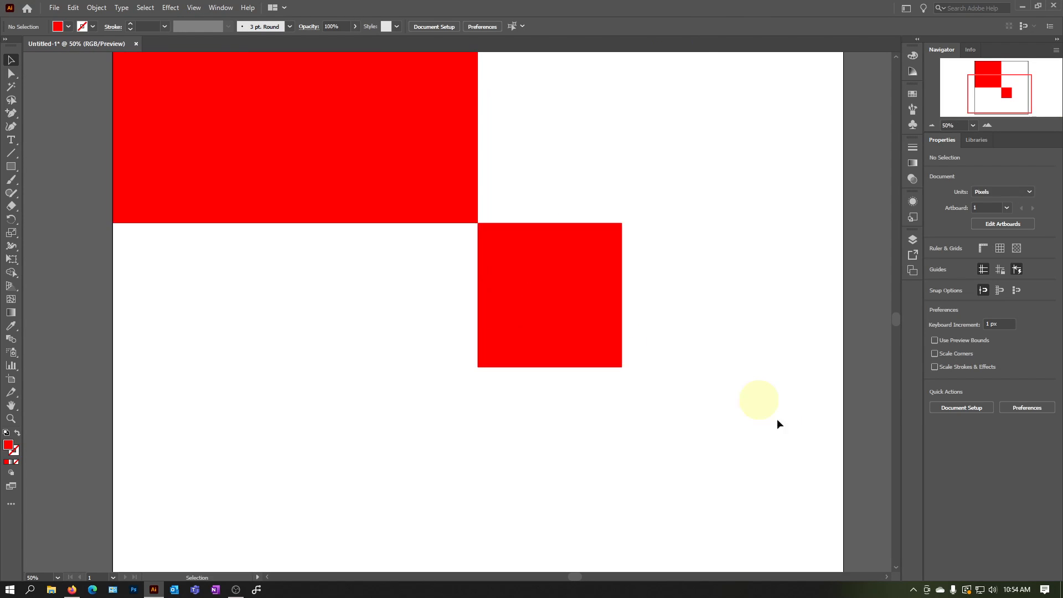
pyautogui.click(608, 235)
pyautogui.scroll(2, 591, 247)
pyautogui.press('Delete')
pyautogui.scroll(-1, 592, 210)
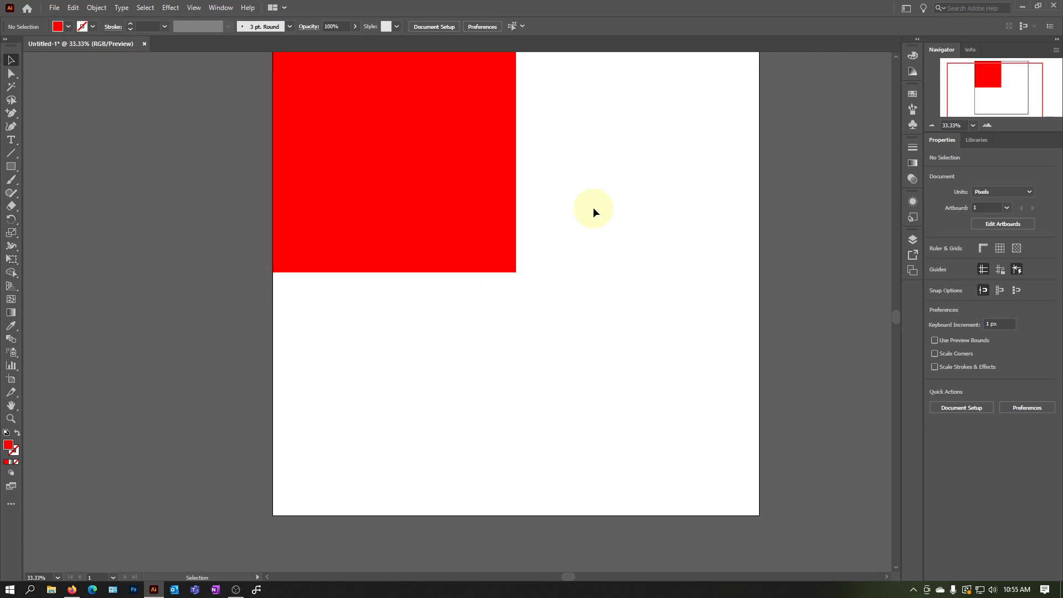
pyautogui.scroll(2, 553, 238)
pyautogui.click(477, 284)
pyautogui.press('Delete')
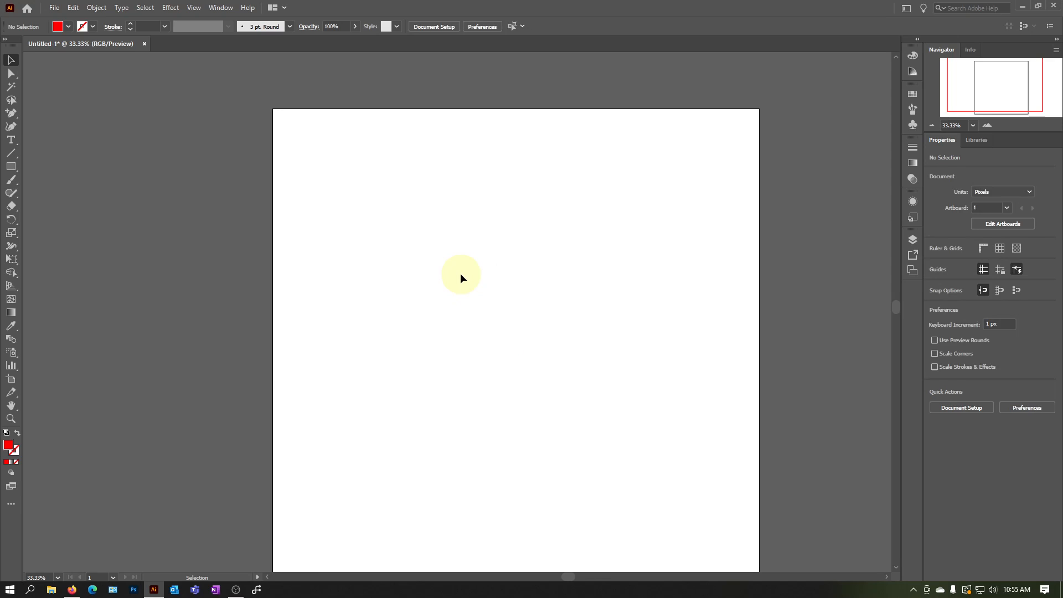
pyautogui.scroll(-1, 459, 243)
pyautogui.scroll(-1, 459, 265)
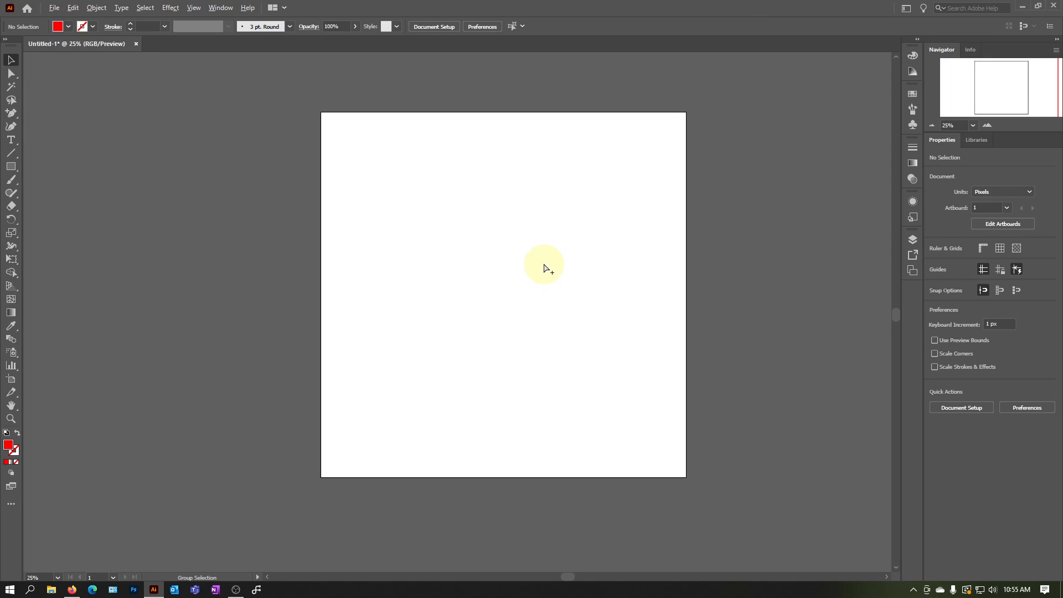
pyautogui.scroll(1, 546, 270)
pyautogui.scroll(1, 547, 270)
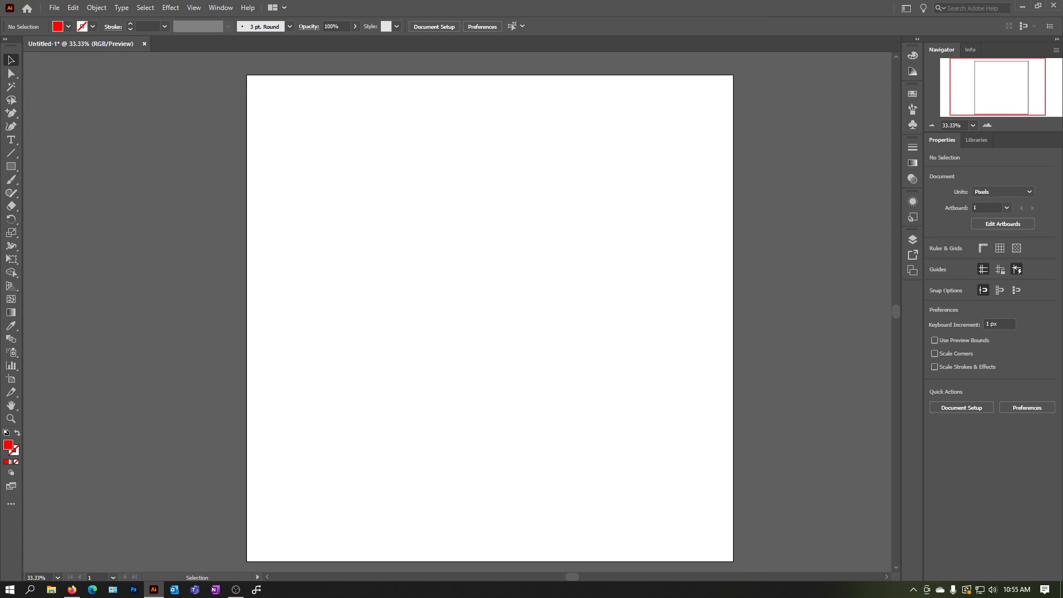
# Switch to Firefox, look at the South Piedmont Community College logo on the Academic Calendar page, and return to Illustrator
pyautogui.click(72, 589)
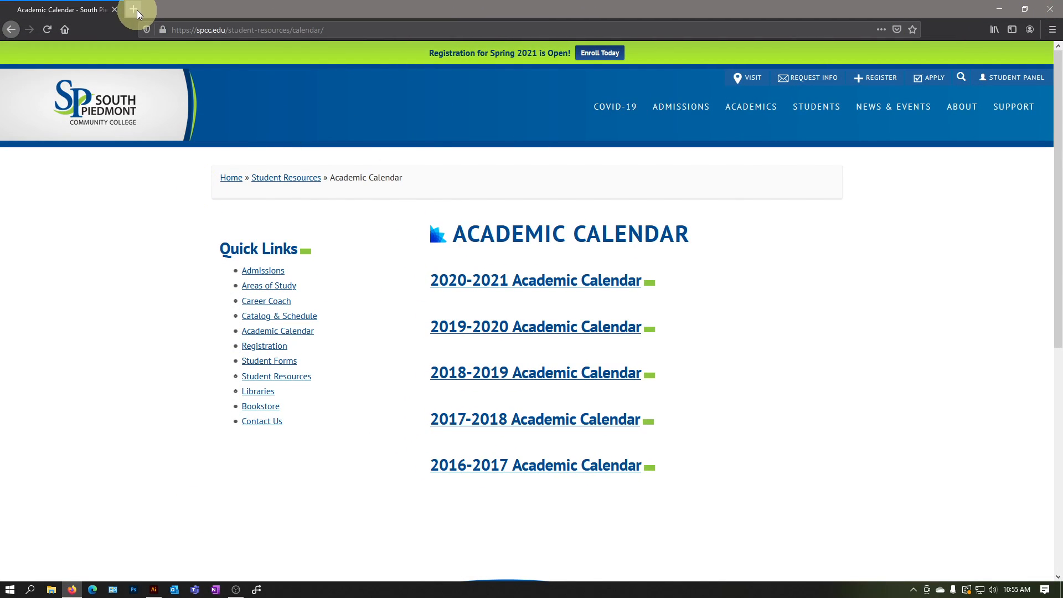
pyautogui.click(330, 28)
pyautogui.click(35, 305)
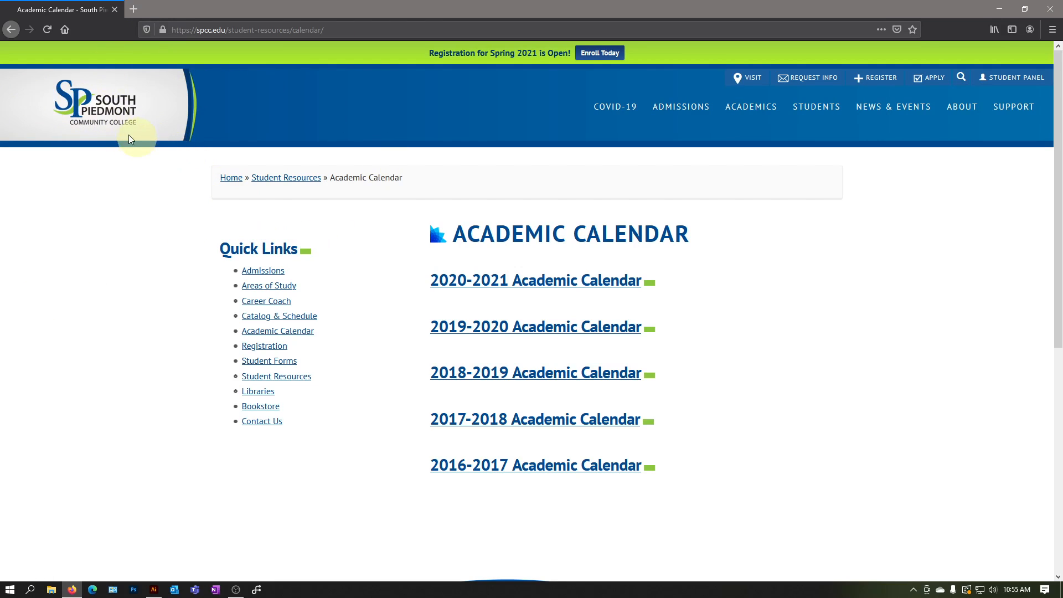
pyautogui.rightClick(104, 103)
pyautogui.click(194, 222)
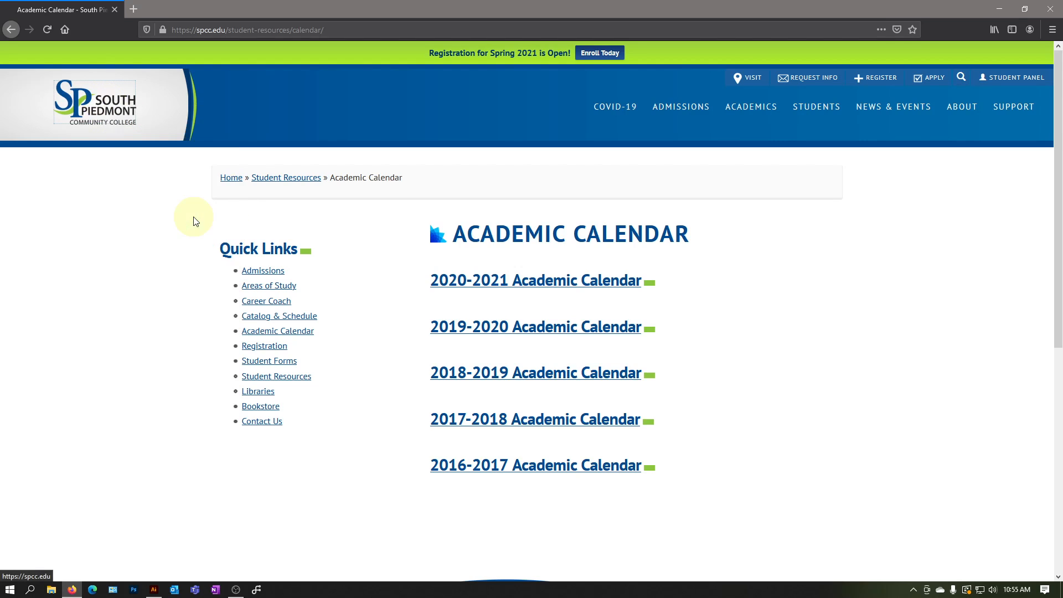
pyautogui.click(155, 589)
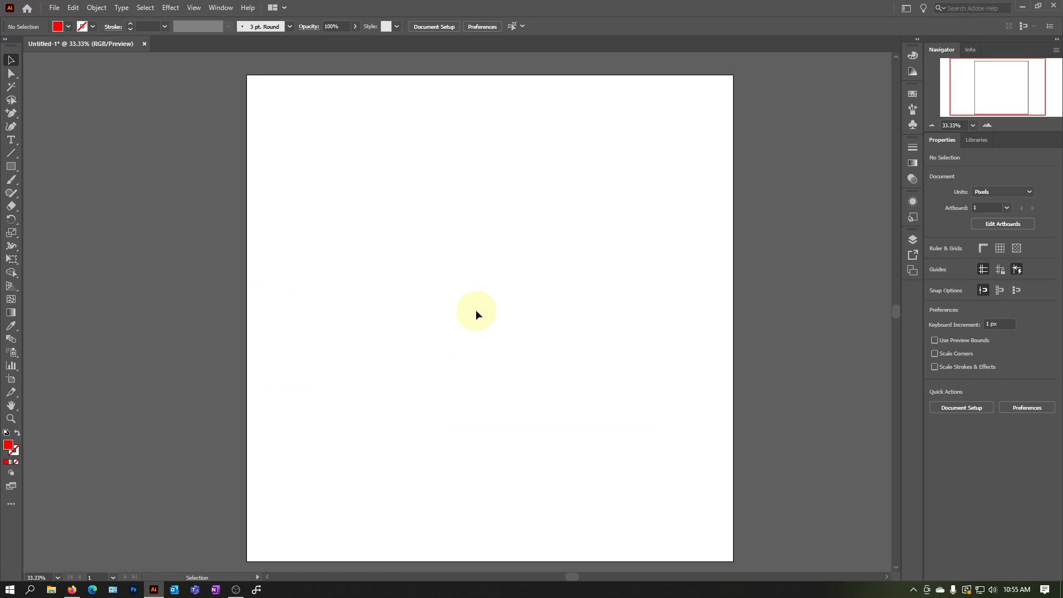
# Paste the copied South Piedmont Community College logo onto the artboard and reposition it to about X 708 px, Y 727 px
pyautogui.hotkey('ctrl', 'v')
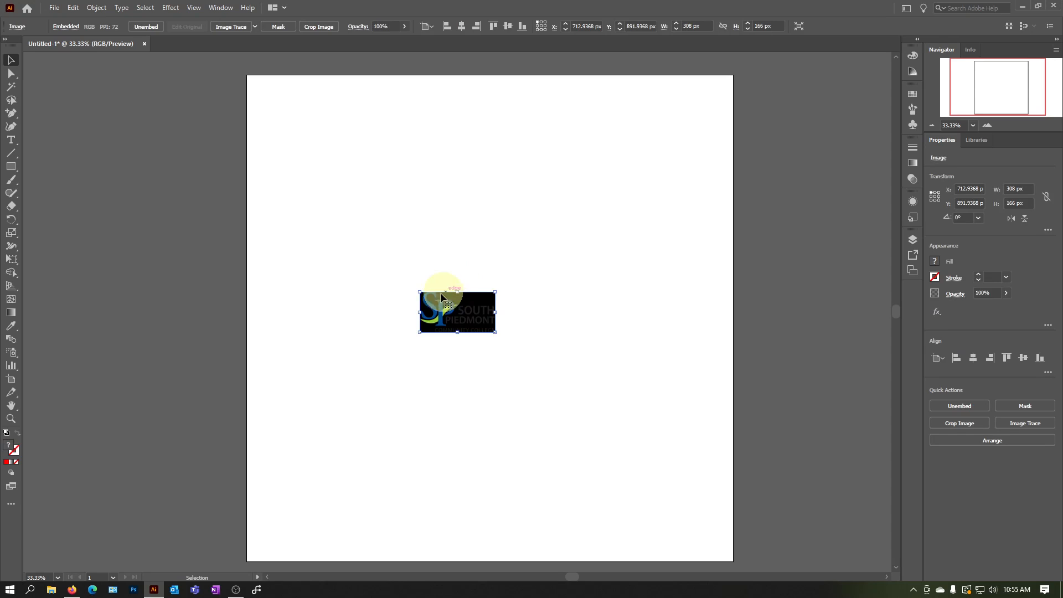
pyautogui.moveTo(476, 314); pyautogui.dragTo(440, 247)
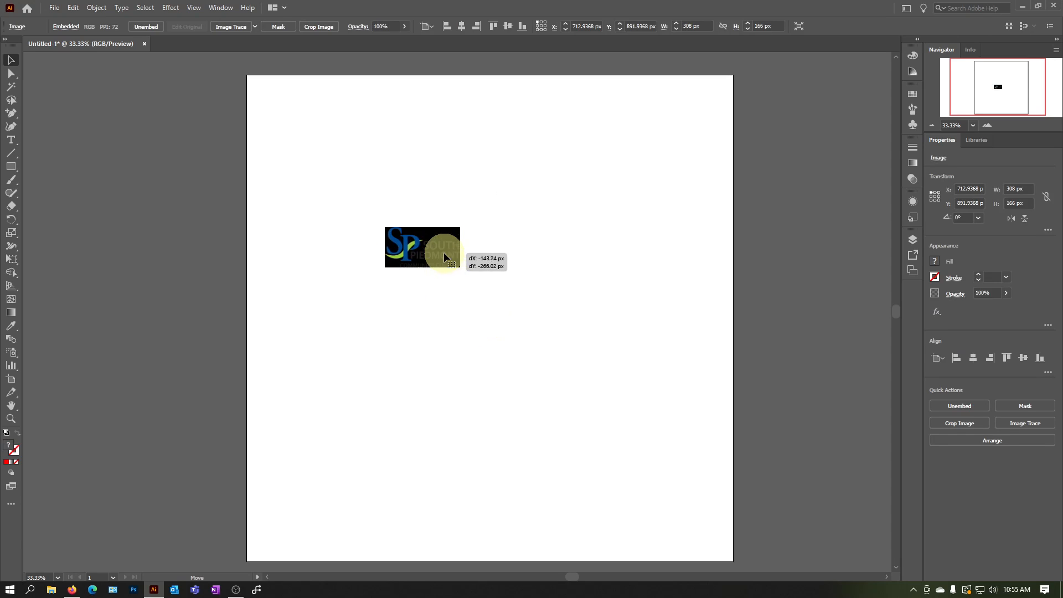
pyautogui.click(560, 288)
pyautogui.keyDown('alt'); pyautogui.scroll(3, 450, 271); pyautogui.keyUp('alt')
pyautogui.keyDown('alt'); pyautogui.scroll(1, 450, 272); pyautogui.keyUp('alt')
pyautogui.moveTo(414, 205); pyautogui.dragTo(469, 319)
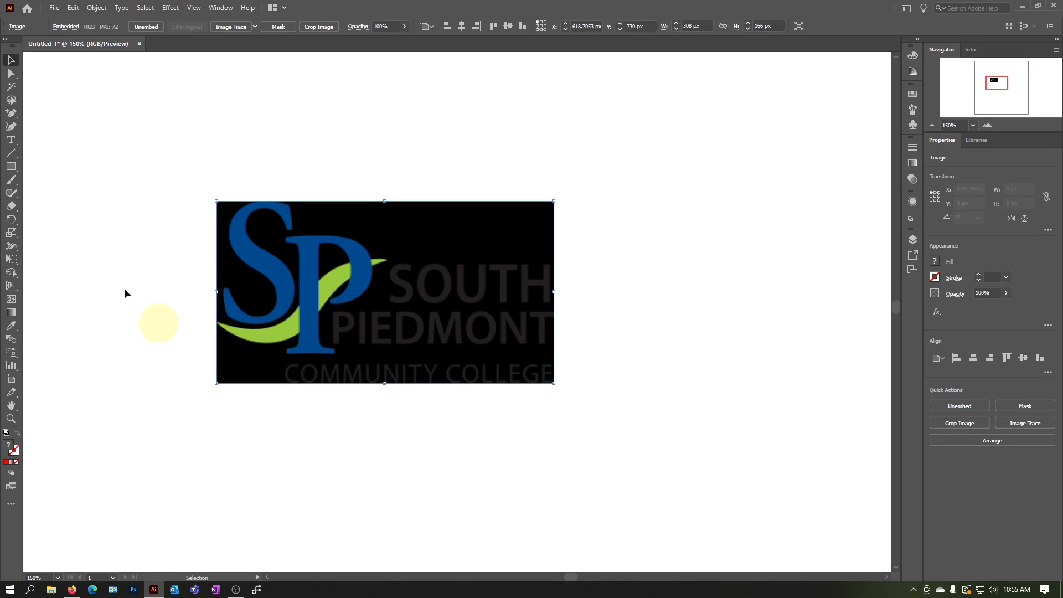
pyautogui.moveTo(297, 298); pyautogui.dragTo(562, 324)
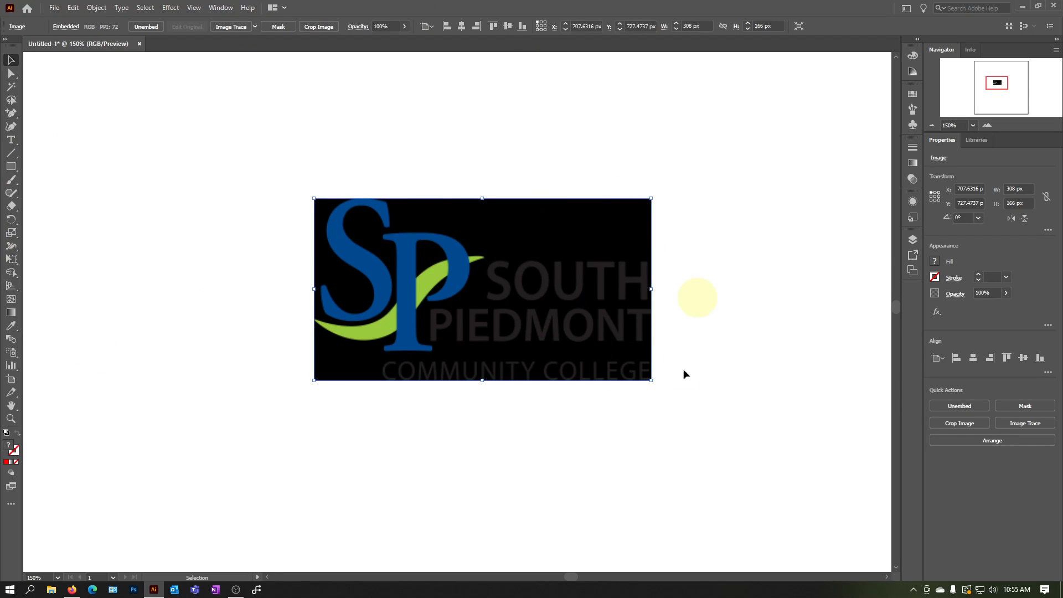
# Delete the pasted South Piedmont logo from the artboard
pyautogui.scroll(-3, 449, 339)
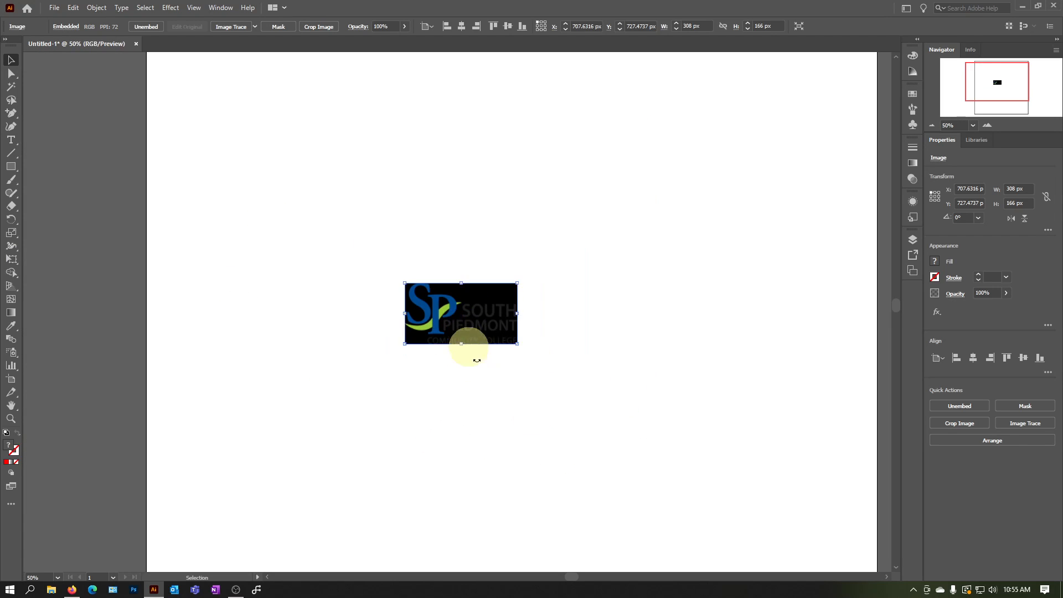
pyautogui.click(543, 405)
pyautogui.click(500, 309)
pyautogui.press('Delete')
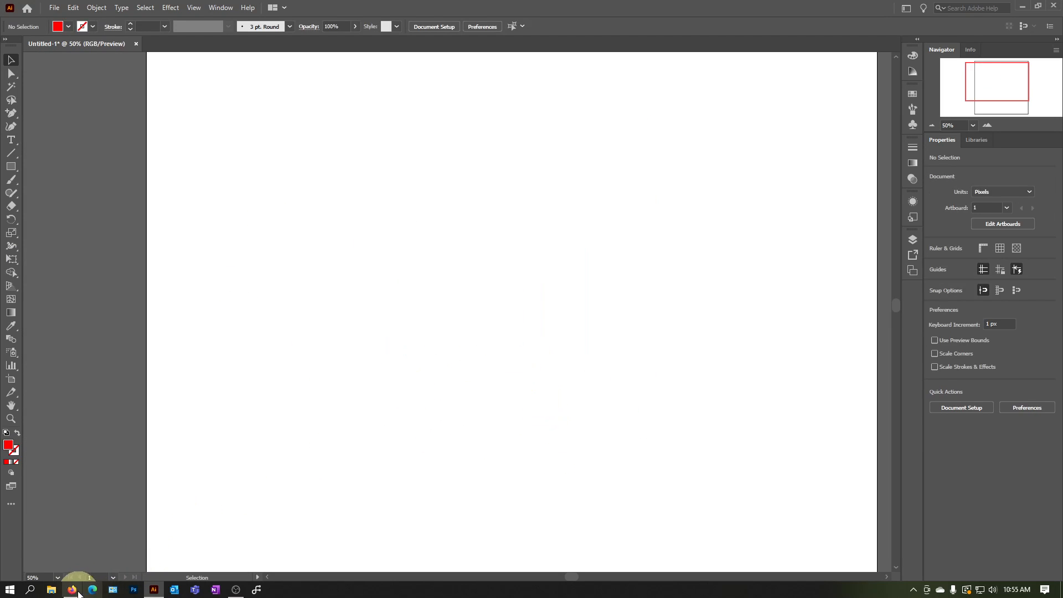
# Switch to Firefox and copy the Marshville building photo from the Latest News section of the college home page
pyautogui.click(76, 592)
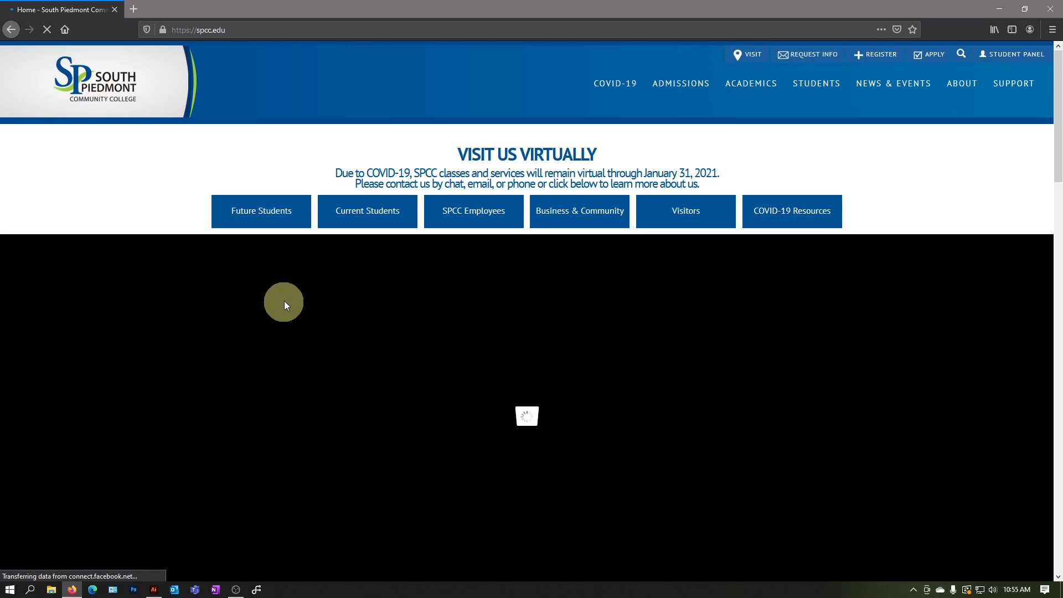
pyautogui.scroll(-4, 321, 277)
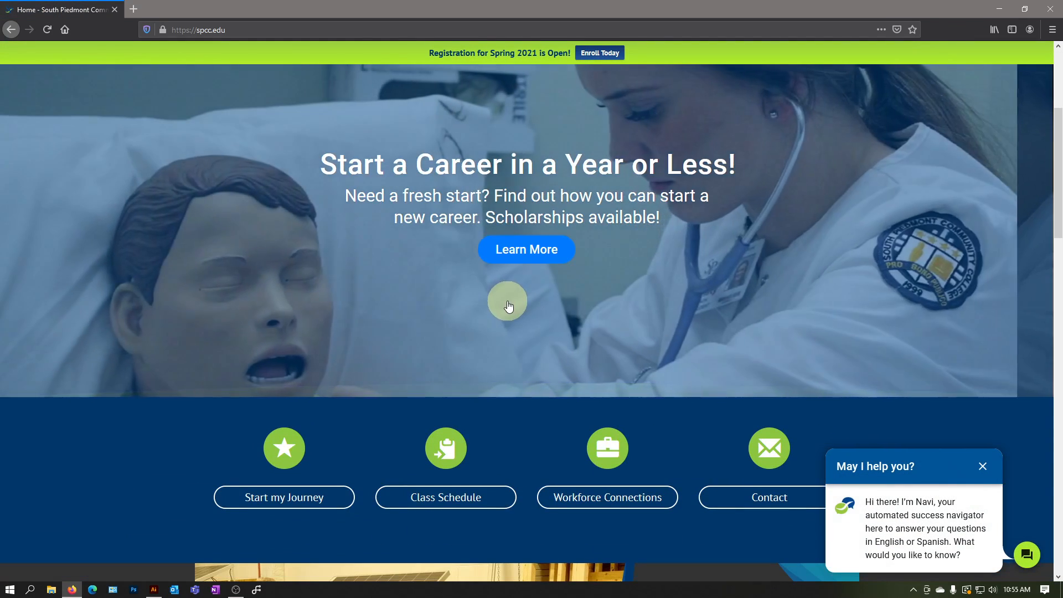
pyautogui.scroll(-8, 508, 306)
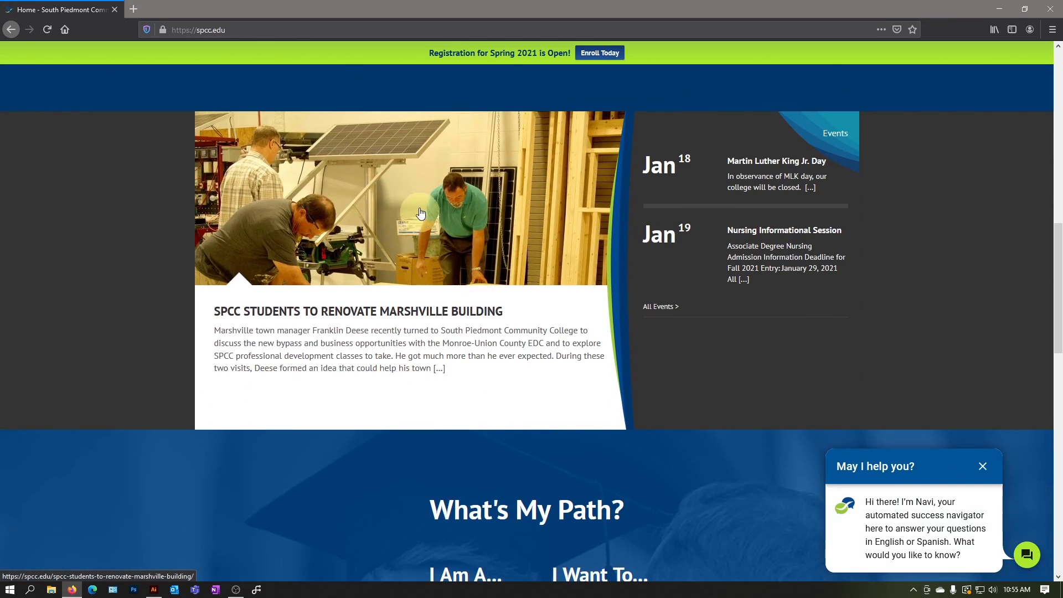
pyautogui.rightClick(423, 210)
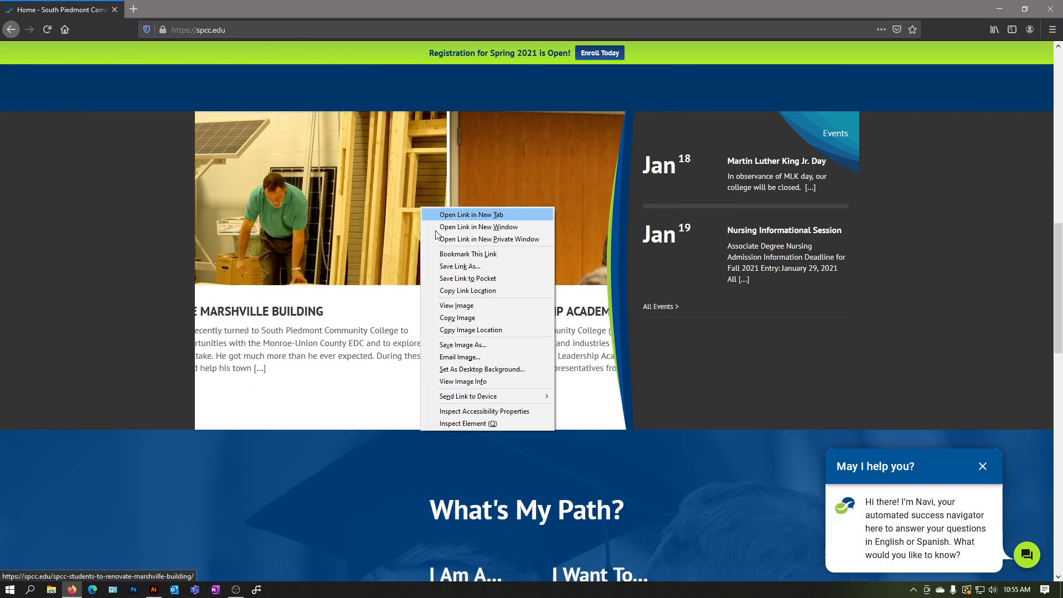
pyautogui.click(470, 330)
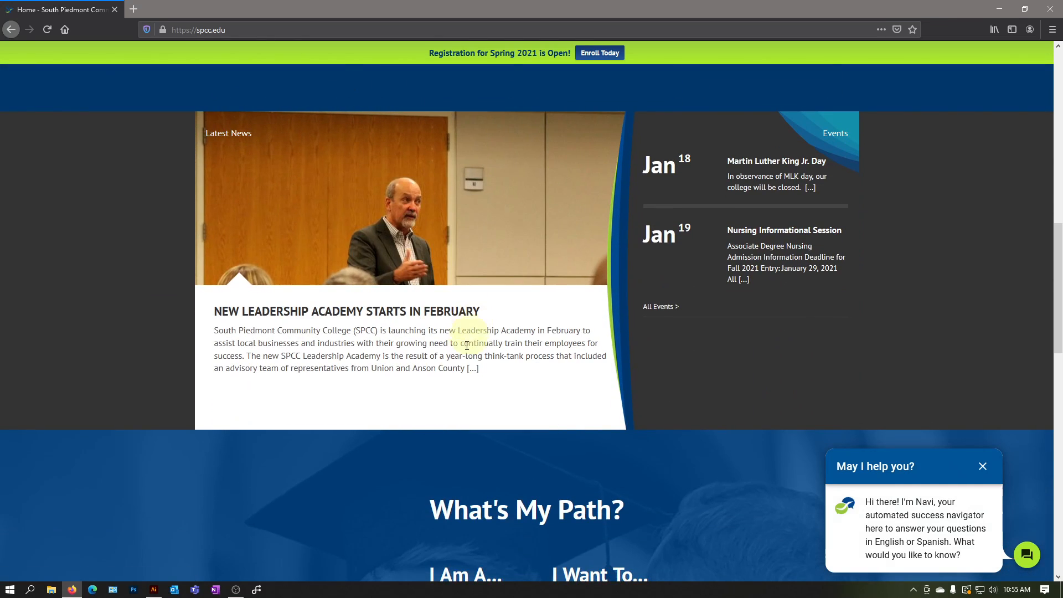
# Return to Illustrator, paste the photo and snap its top-left corner to the artboard's top-left corner at X 0 px, Y 0 px
pyautogui.click(154, 590)
pyautogui.hotkey('ctrl', 'v')
pyautogui.scroll(-2, 539, 268)
pyautogui.moveTo(537, 266); pyautogui.dragTo(462, 222)
pyautogui.scroll(2, 490, 268)
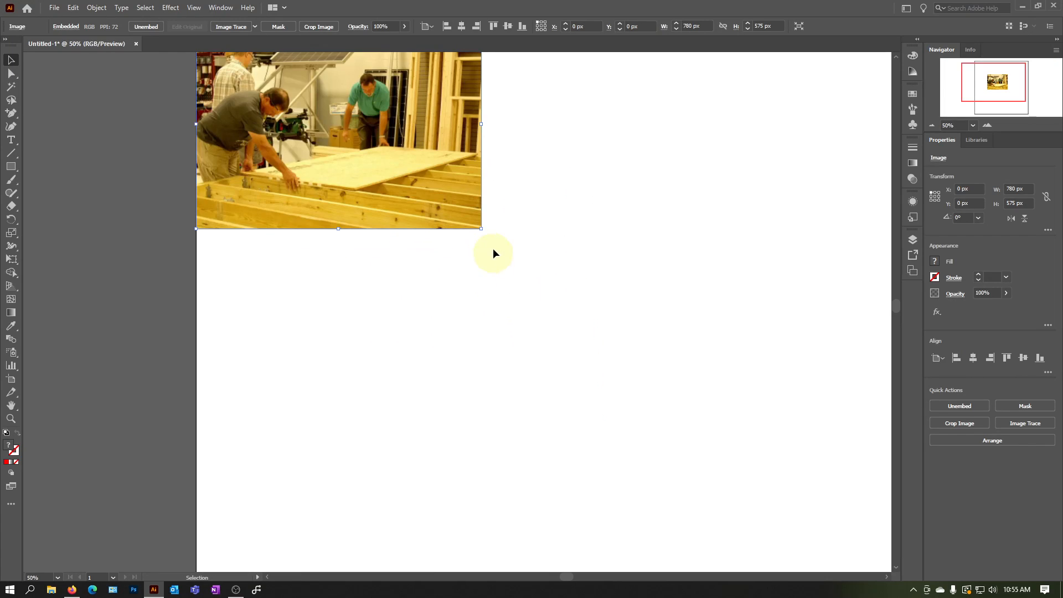
# Scale the photo proportionally from its bottom-right corner to the artboard's full 2000 px width and deselect it
pyautogui.scroll(-2, 484, 236)
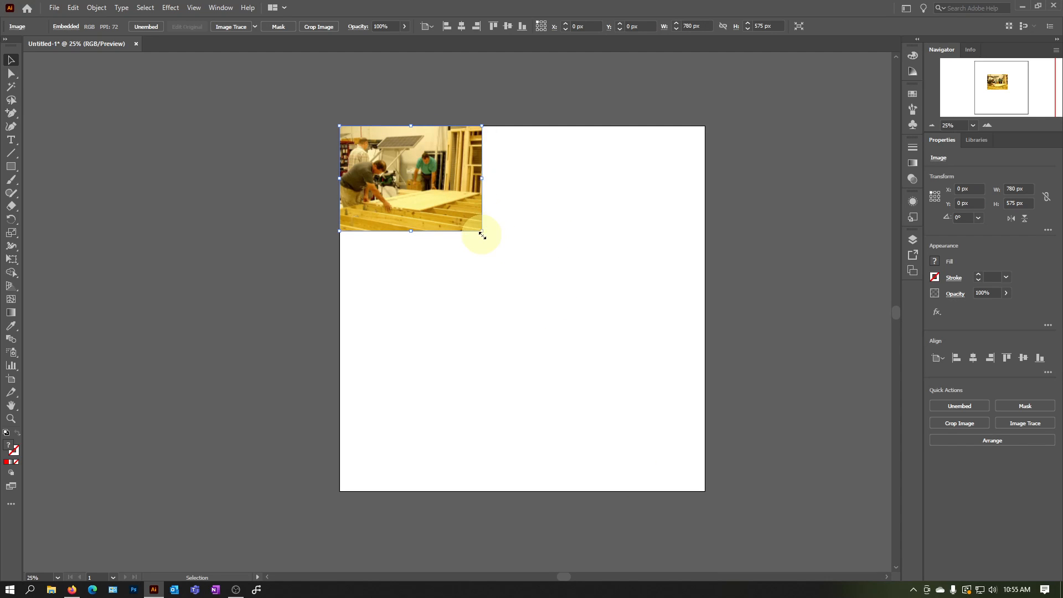
pyautogui.moveTo(483, 234); pyautogui.dragTo(704, 395)
pyautogui.hotkey('ctrl', 'shift', 'a')
pyautogui.scroll(2, 470, 215)
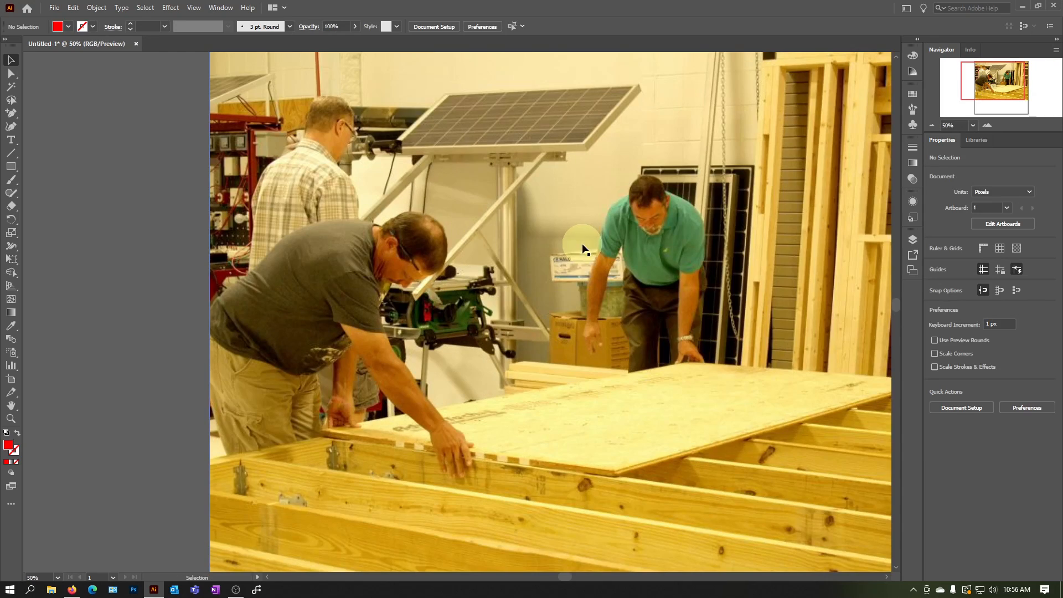
pyautogui.scroll(-2, 582, 245)
pyautogui.scroll(1, 825, 277)
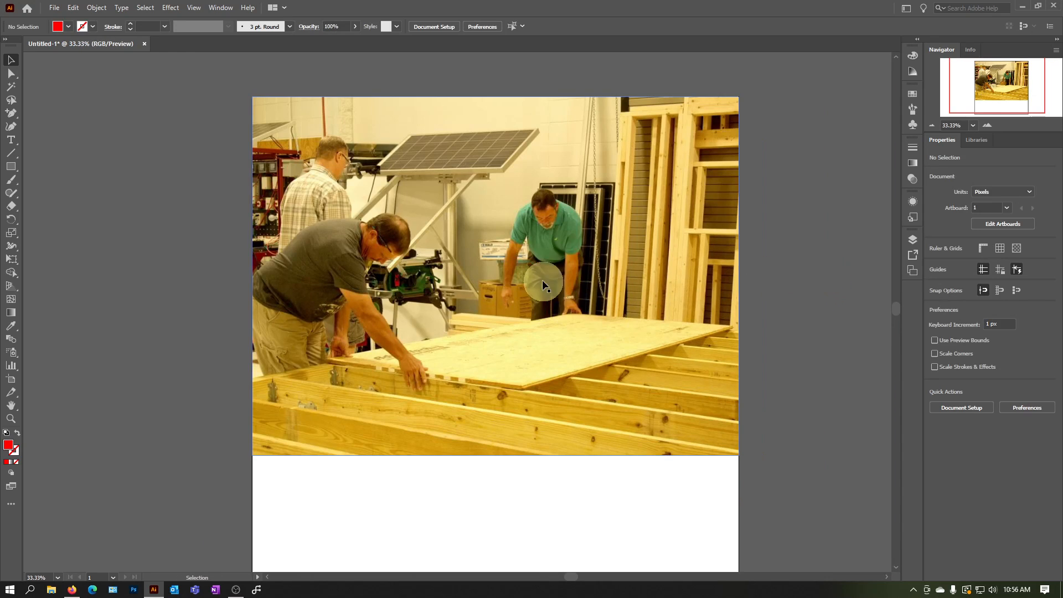
# Select the photo and set its opacity to 10% through its Appearance attributes
pyautogui.click(590, 258)
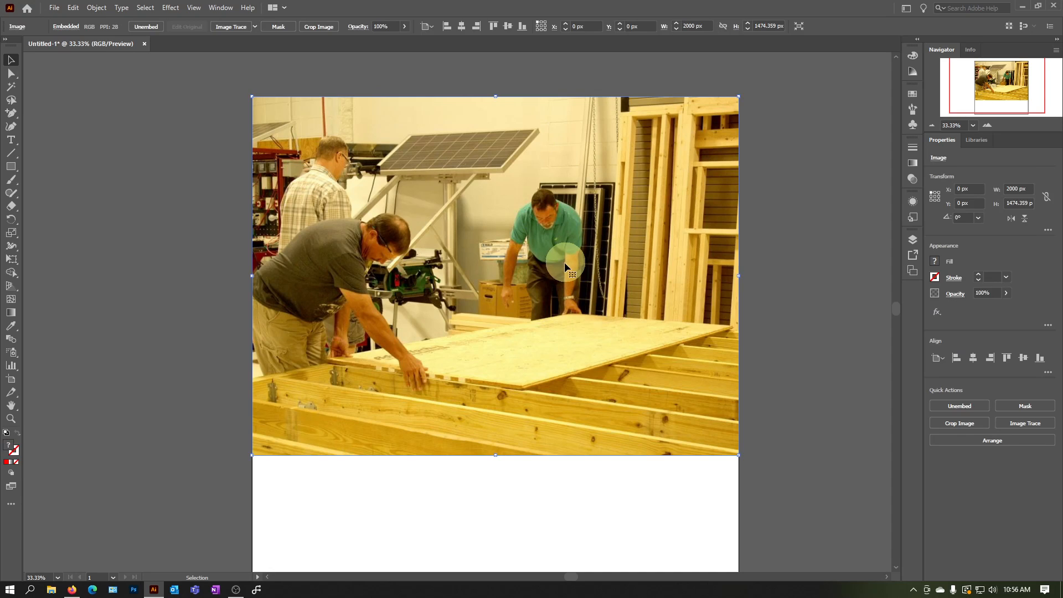
pyautogui.click(221, 11)
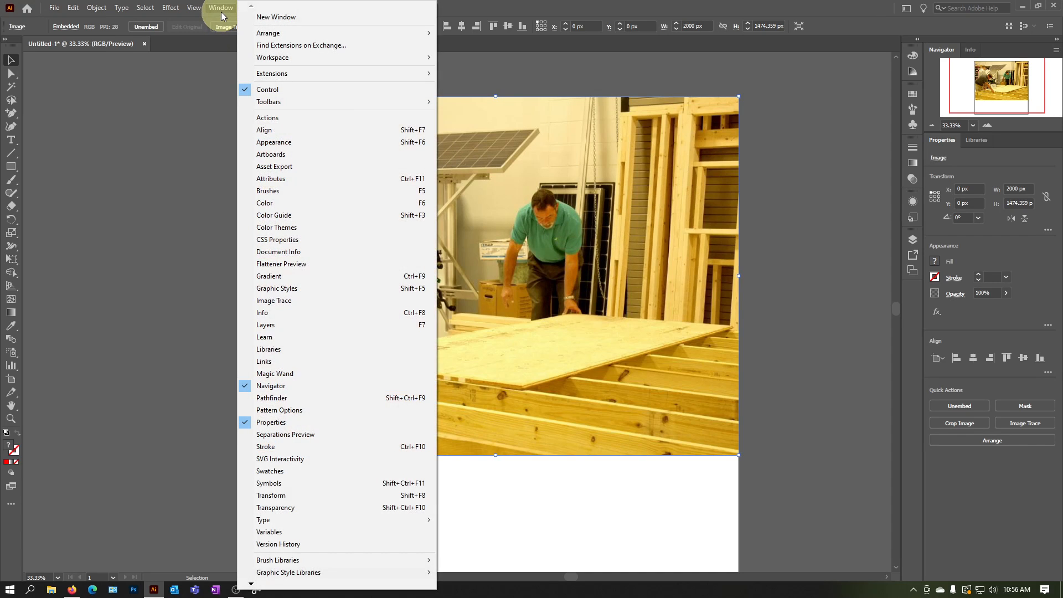
pyautogui.click(285, 146)
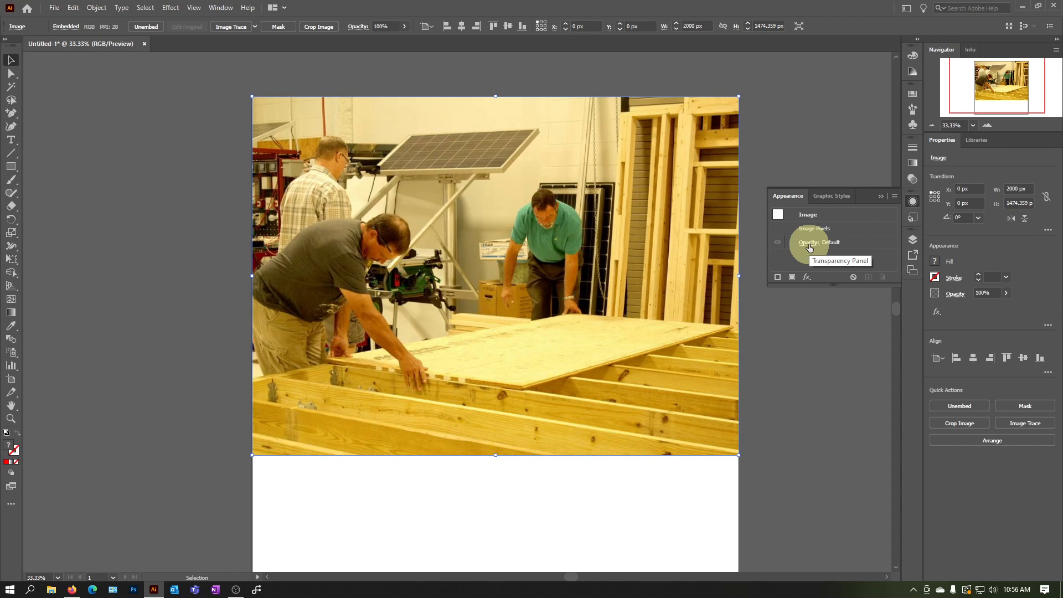
pyautogui.click(809, 247)
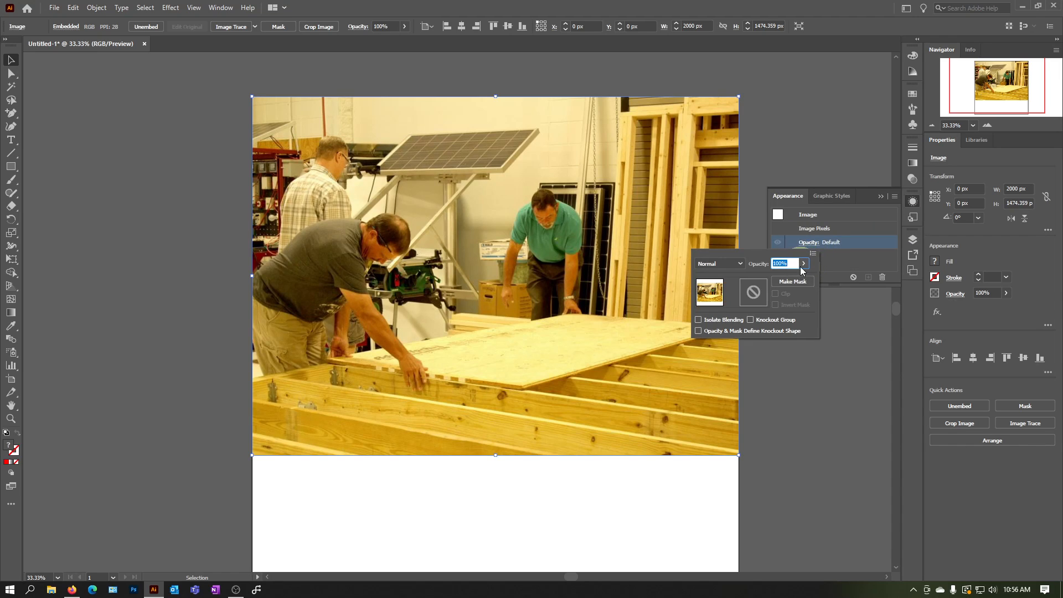
pyautogui.write('10')
pyautogui.click(838, 268)
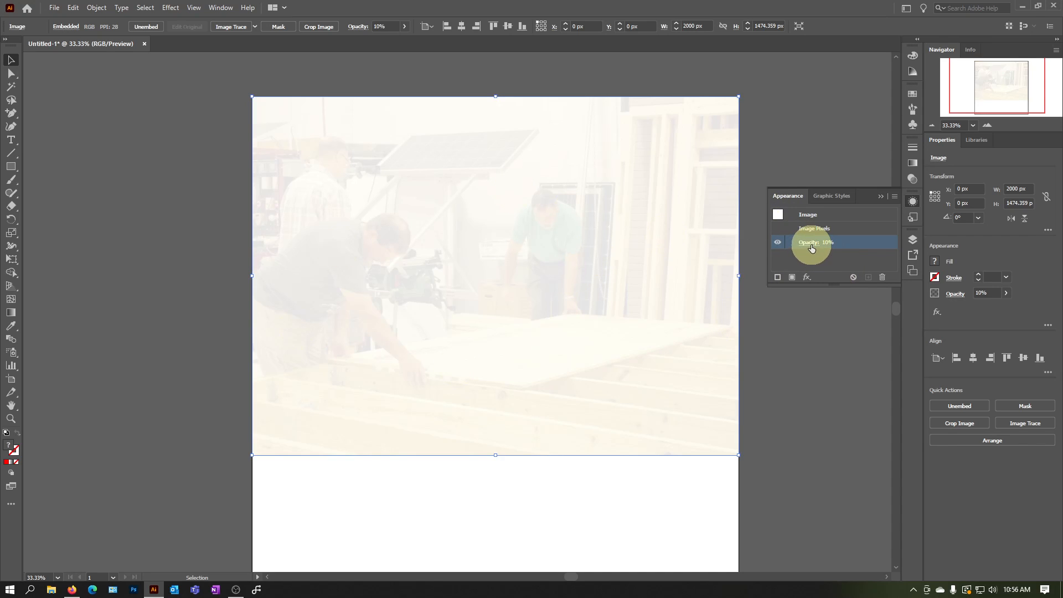
# Restore the photo's opacity to 100% and close the Appearance settings
pyautogui.click(809, 244)
pyautogui.click(802, 274)
pyautogui.click(831, 263)
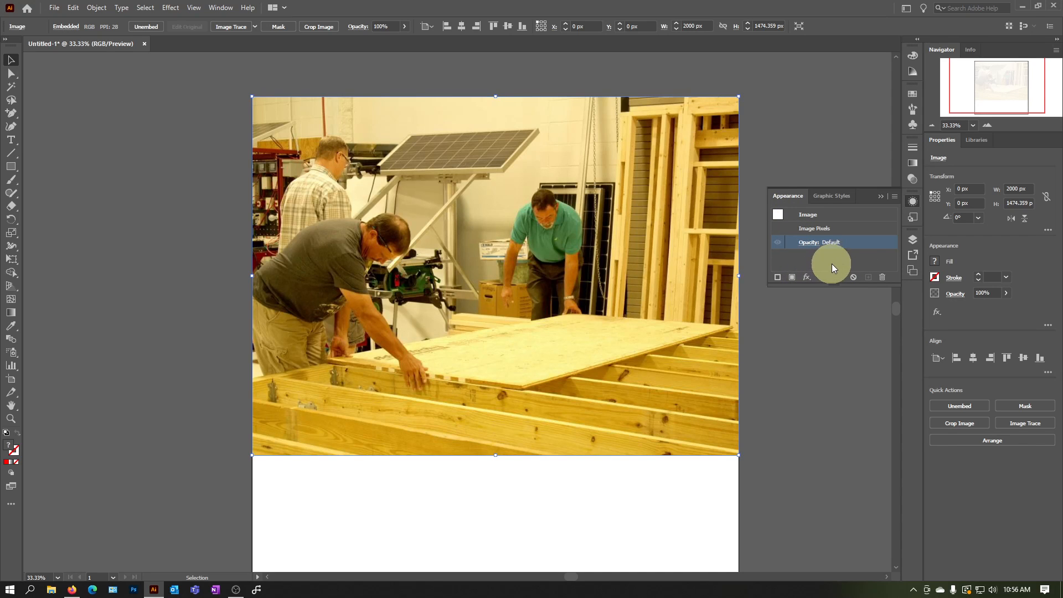
pyautogui.click(884, 195)
# Delete the photo to leave the artboard empty, with the Selection tool active
pyautogui.click(159, 214)
pyautogui.click(394, 307)
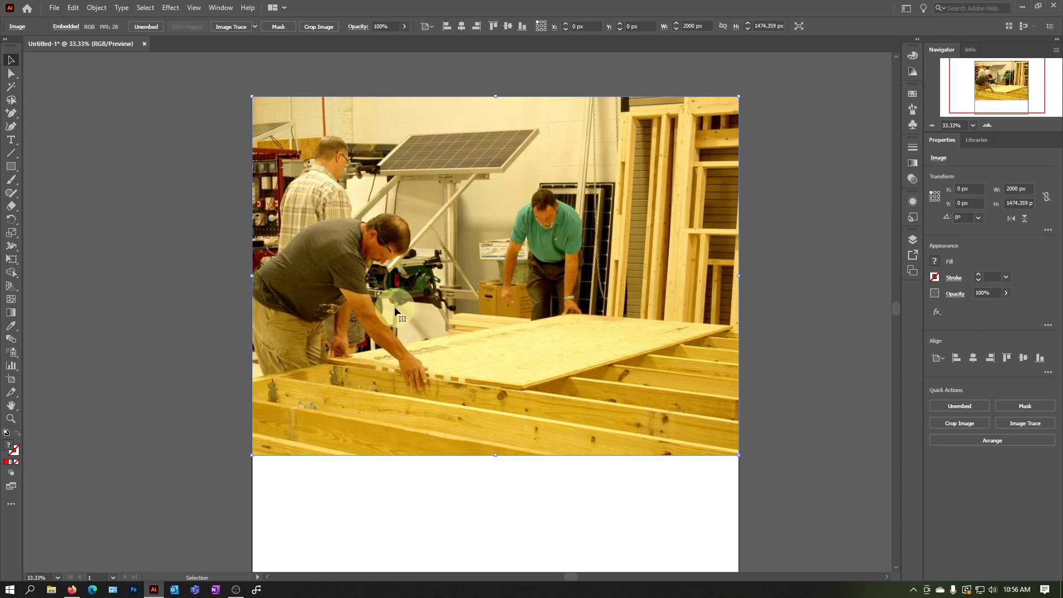
pyautogui.press('Delete')
pyautogui.click(12, 167)
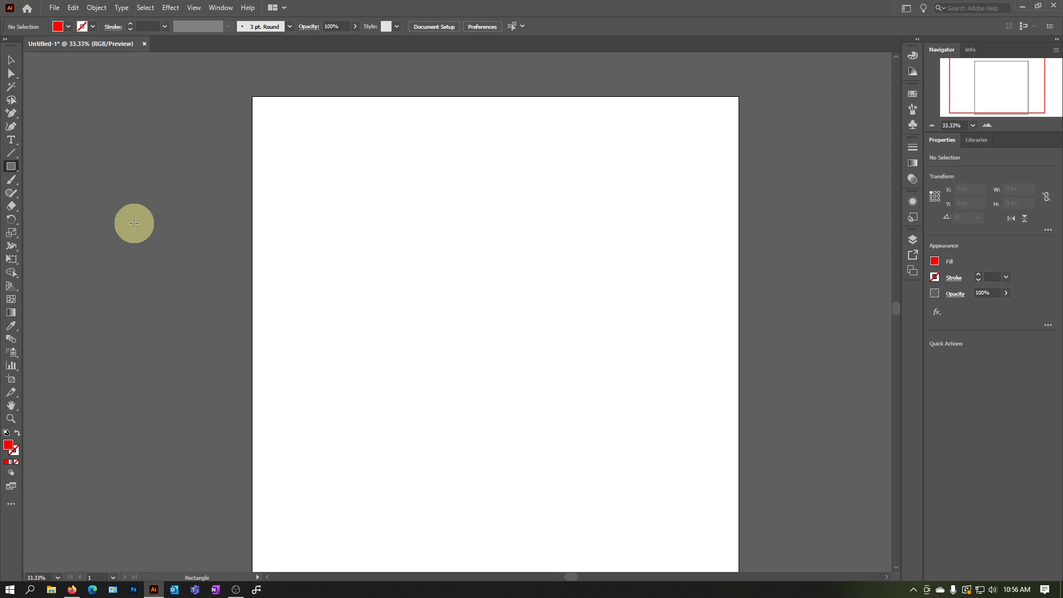
pyautogui.click(11, 59)
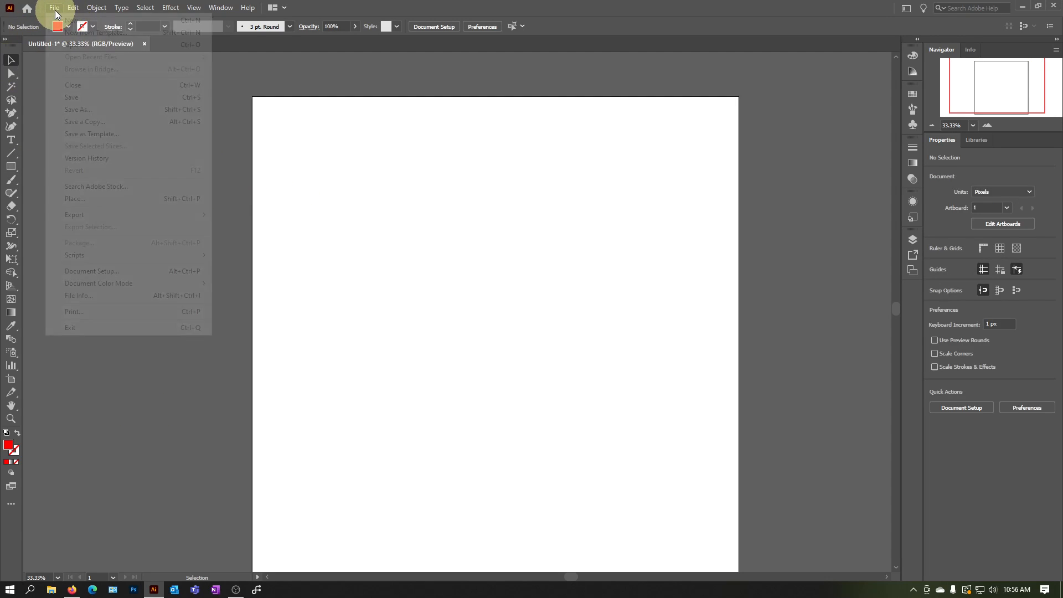